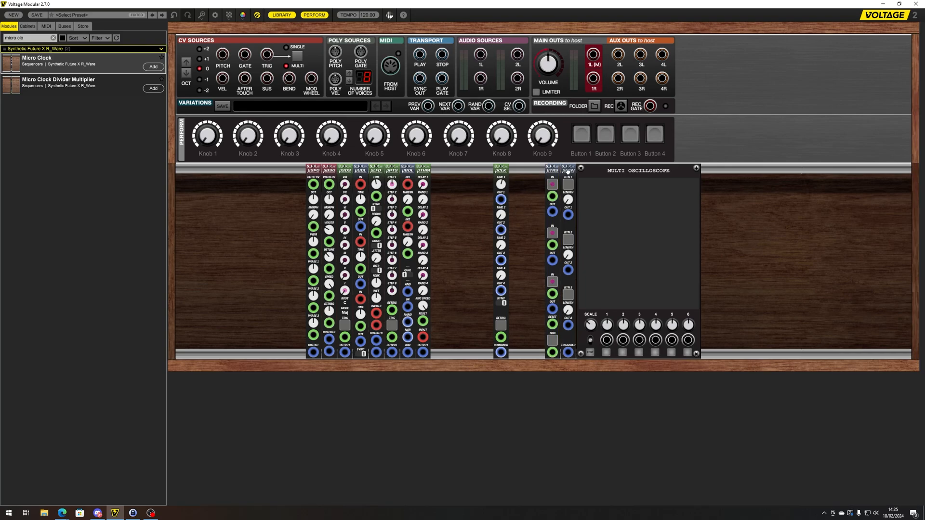
- Place the button module beside the clock and patch its outputs 1, 2 and 3 into the three-channel module's first, second and Trig inputs
click(561, 182)
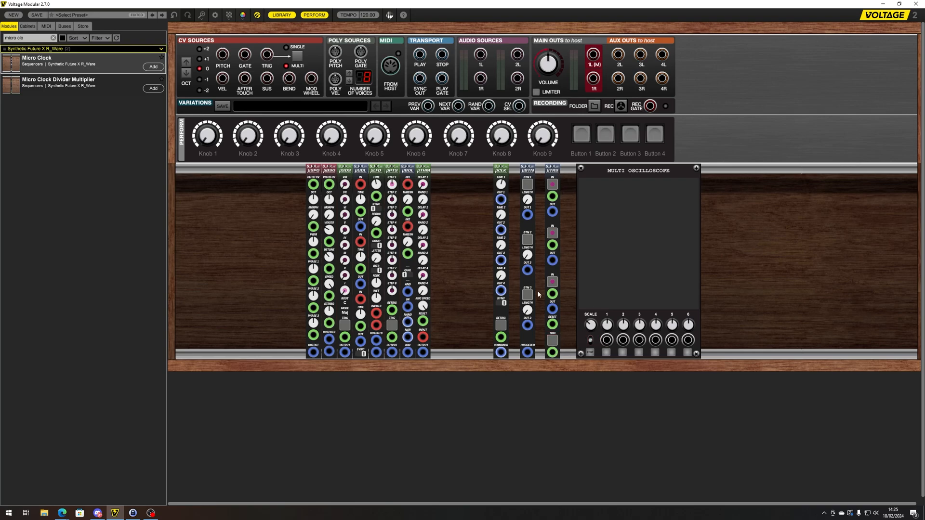
drag(528, 270, 552, 197)
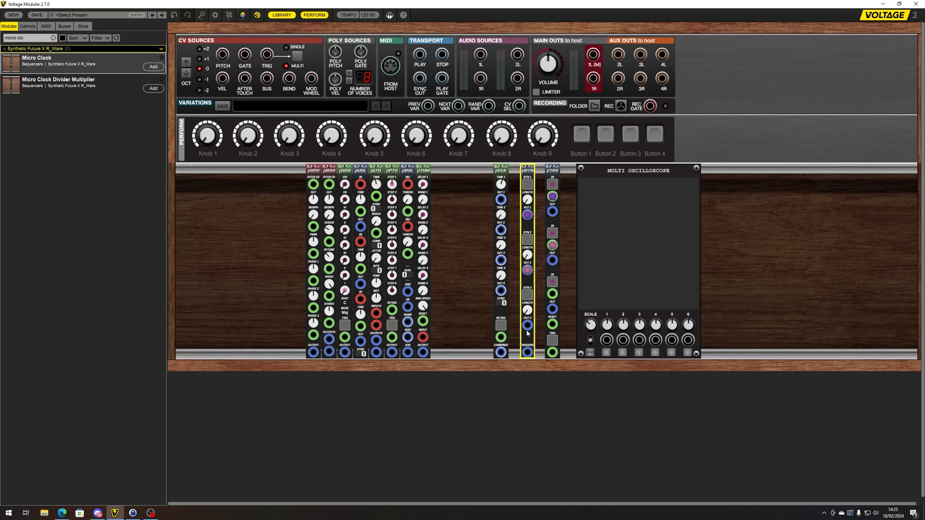
drag(527, 327, 553, 355)
- Patch the three-channel module's first two outputs into Multi Oscilloscope channels 1 and 2
mouse_move(553, 212)
mouse_down()
mouse_move(602, 303)
mouse_move(606, 340)
mouse_up()
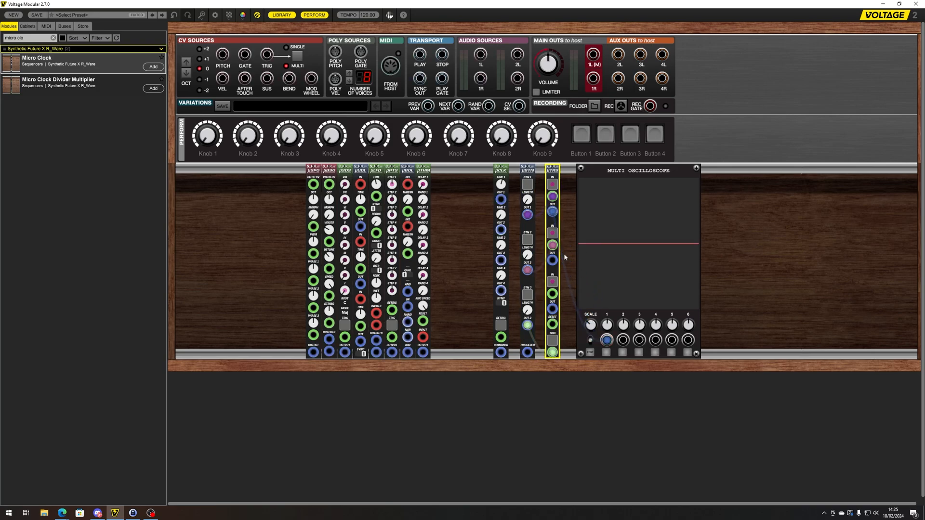
drag(553, 260, 623, 340)
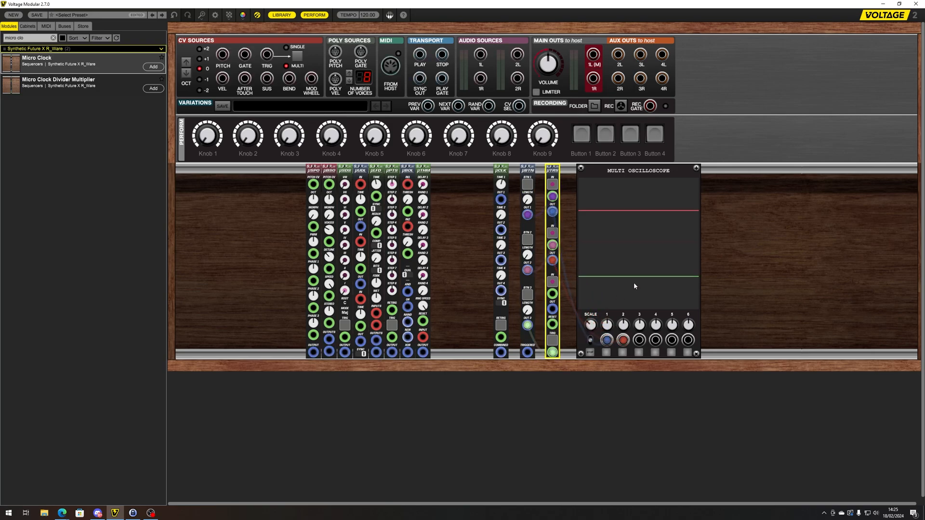
click(733, 271)
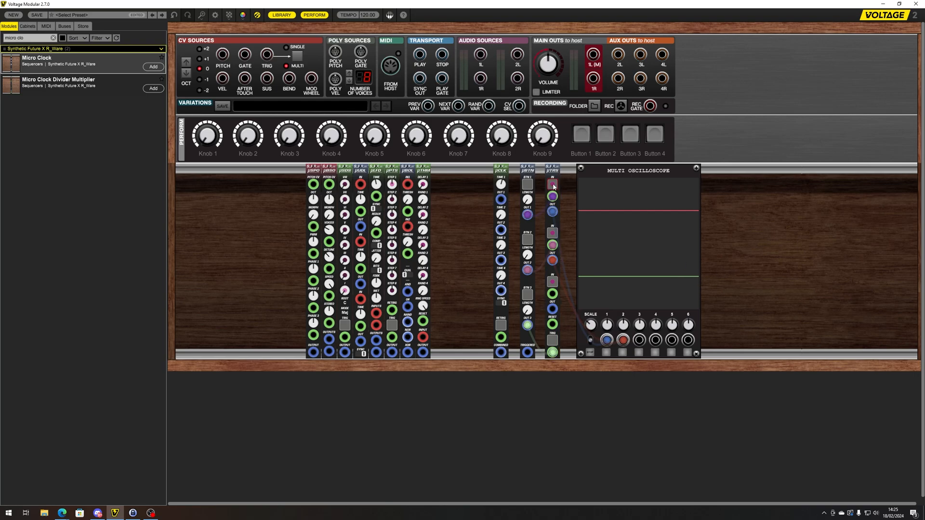
- Test the patch by triggering buttons 1 and 3 on the button module and the first channel button on the three-channel module
click(529, 189)
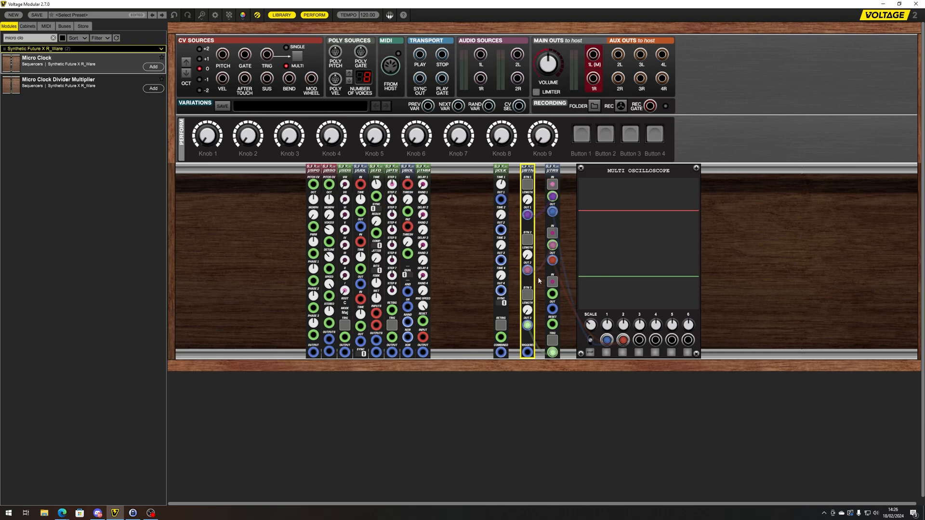
click(528, 296)
click(552, 190)
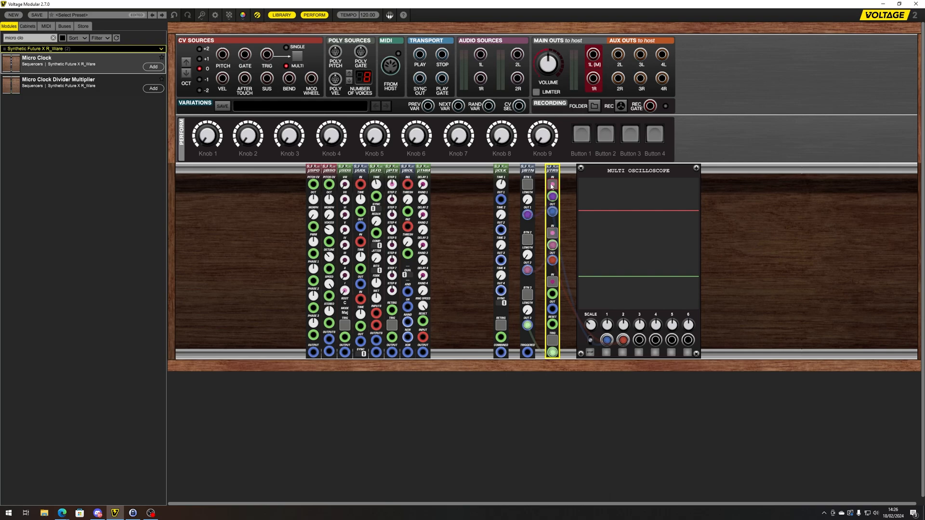
click(524, 299)
click(528, 296)
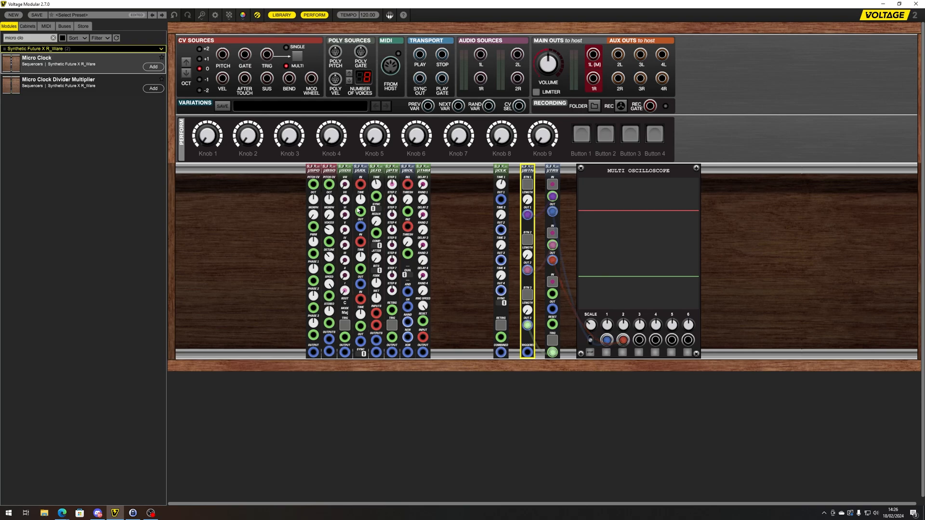
- Move the three-channel module to the far side of the oscilloscope and put the Delay/Rand module in its place
click(552, 168)
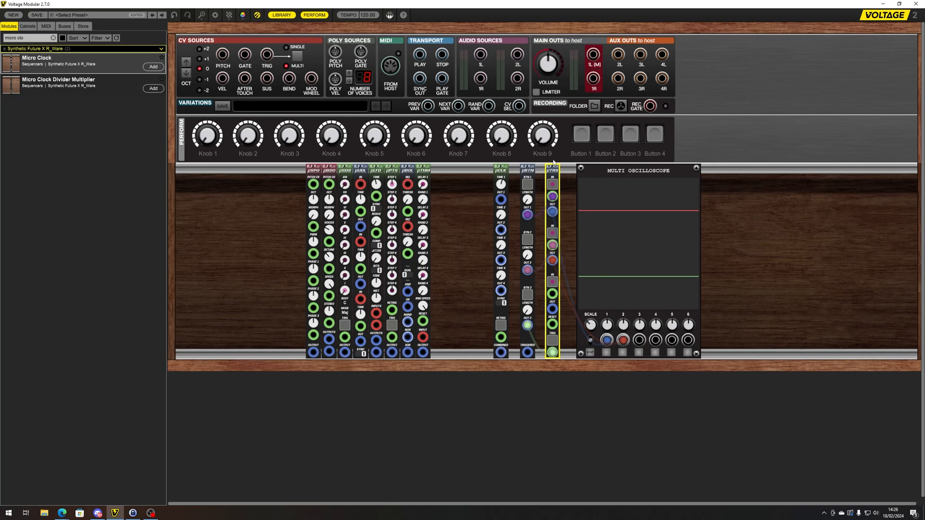
drag(554, 167, 762, 208)
drag(423, 169, 553, 169)
click(453, 262)
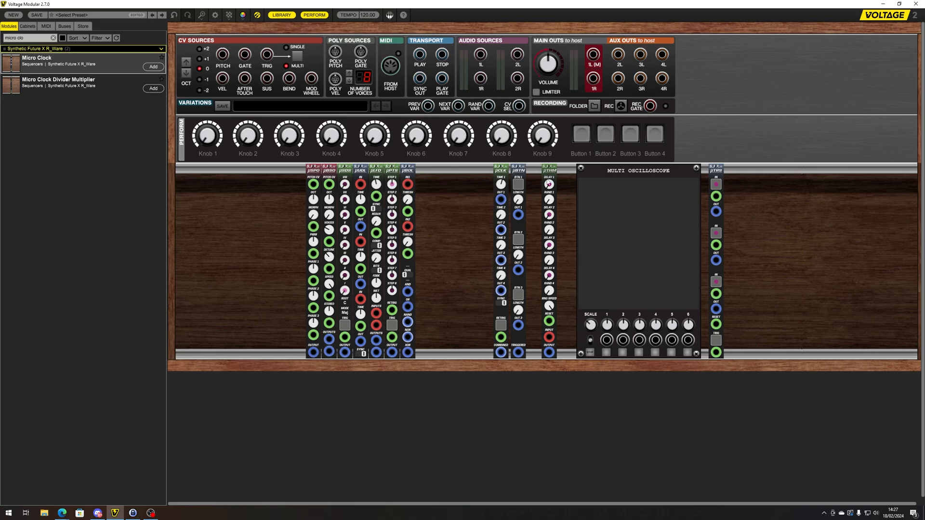
- Patch the clock's output 1 into the Delay/Rand module's input and that module's output into oscilloscope channel 1
click(554, 168)
click(581, 362)
click(501, 199)
drag(501, 199, 549, 337)
drag(550, 352, 607, 341)
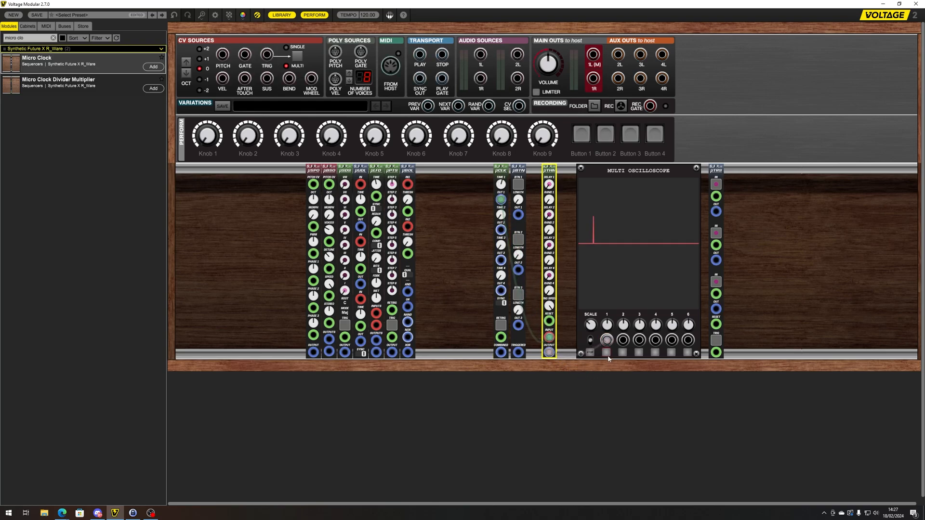
- Switch the oscilloscope's channel 1 button and patch the clock's output 1 into channel 2 for comparison
click(606, 358)
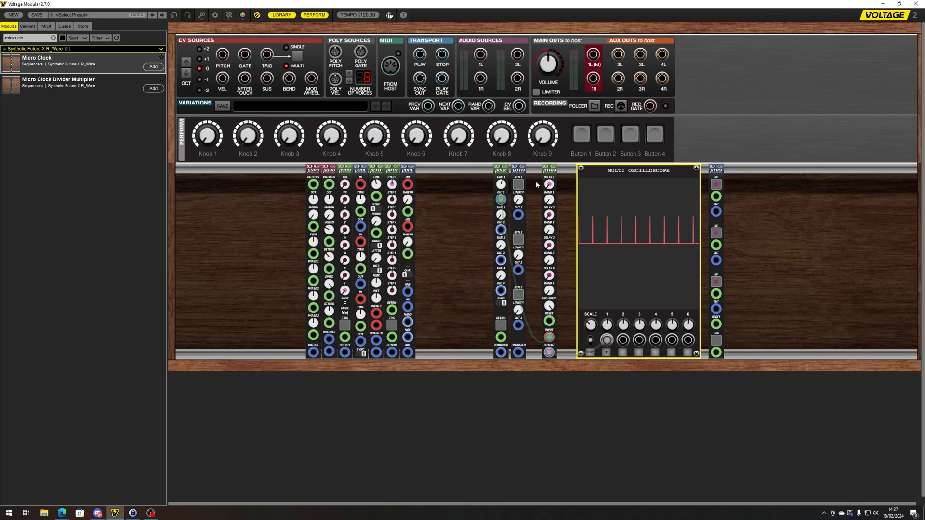
click(503, 215)
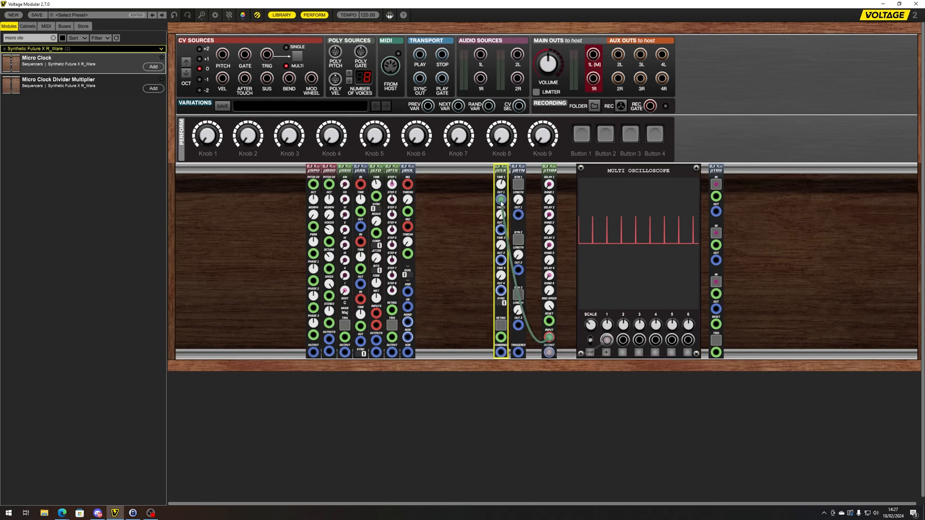
click(607, 352)
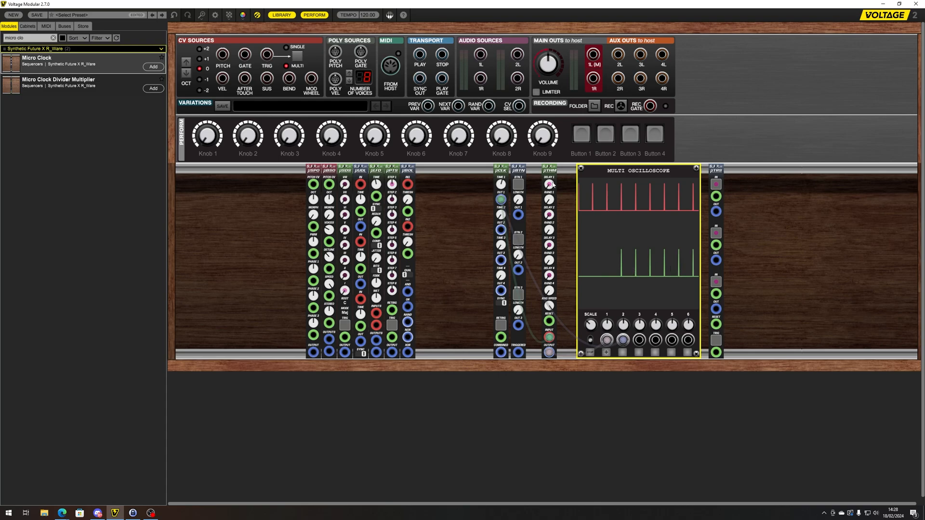
- Turn up the Delay/Rand module's delay and random amounts, including Delay 2 and Rand 1, toggling the oscilloscope's switch to restart the trace
mouse_move(553, 183)
click(550, 217)
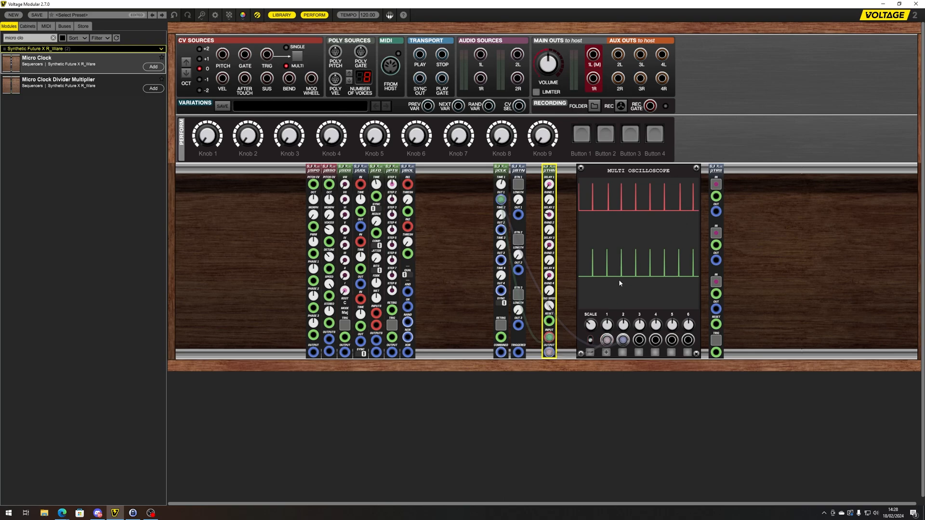
click(590, 340)
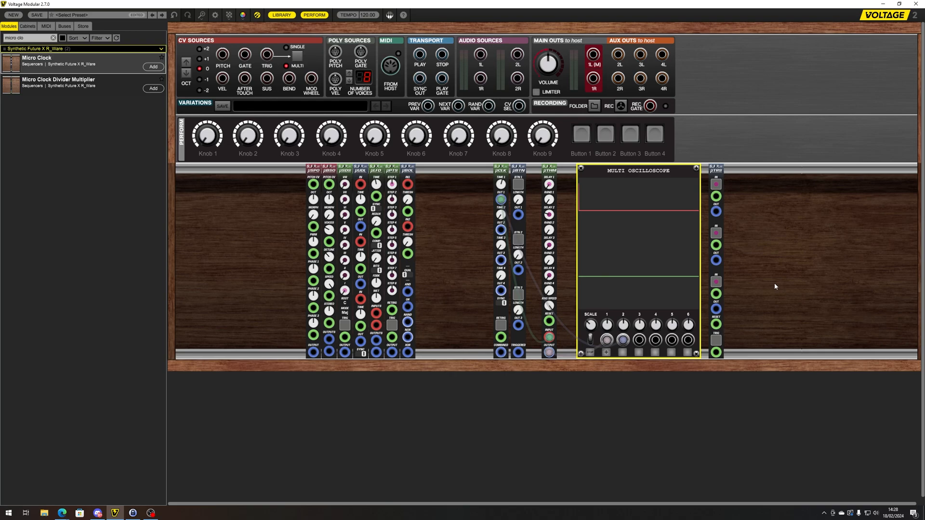
click(590, 339)
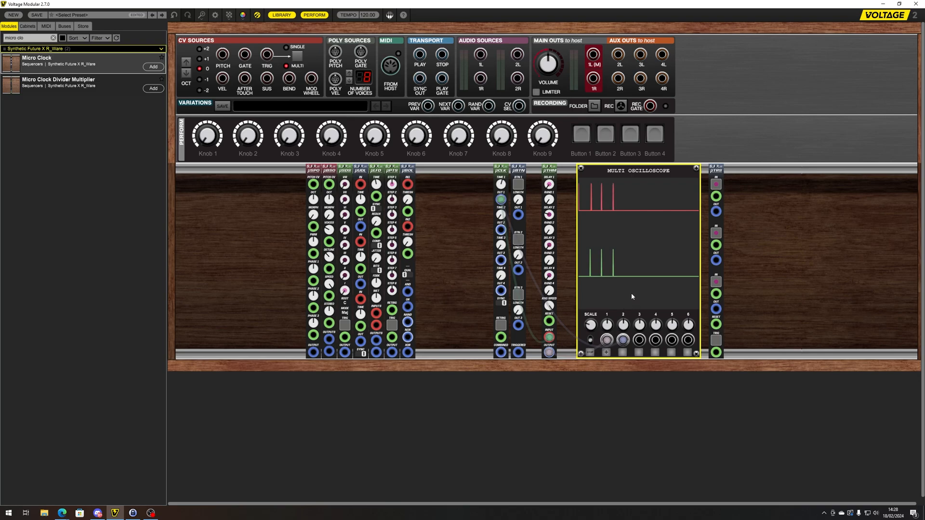
click(549, 215)
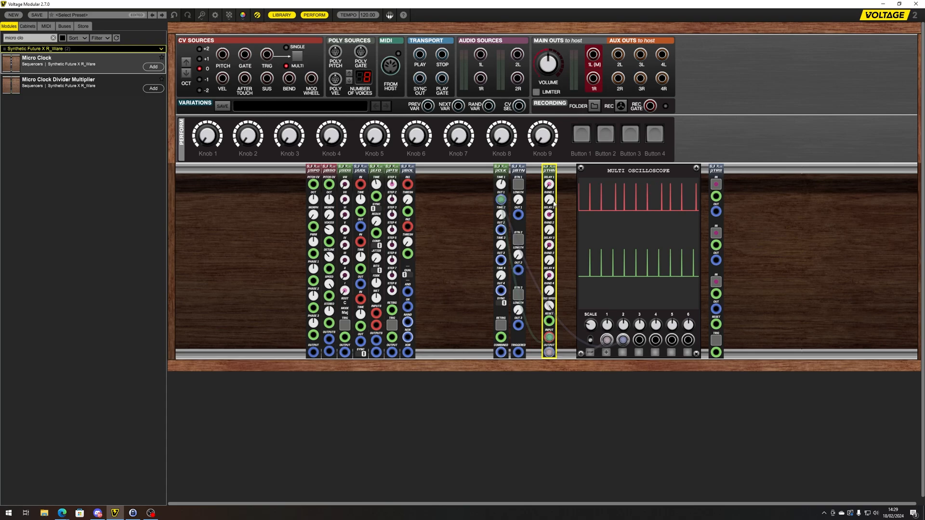
drag(552, 200, 562, 161)
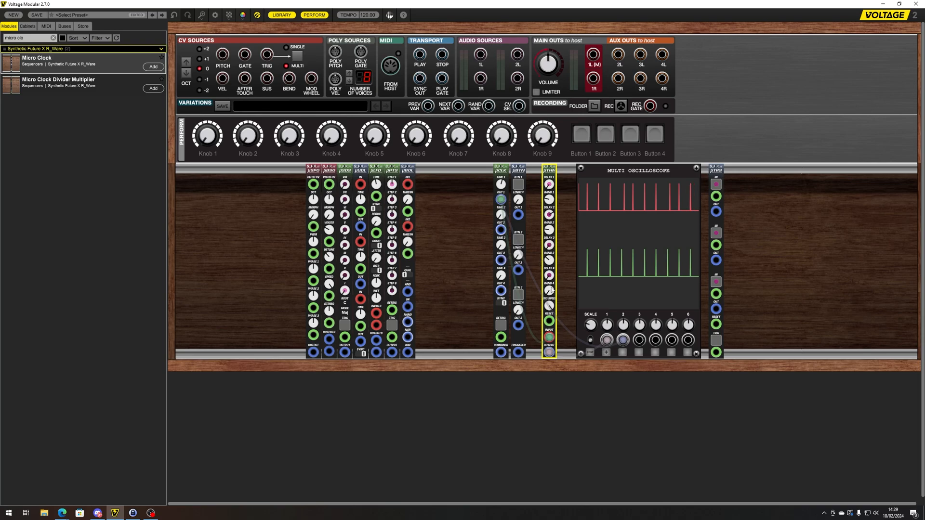
- Repatch the clock's output 1 to oscilloscope channel 1 and the Delay/Rand output to channel 2, and turn down the random speed
drag(607, 340, 592, 376)
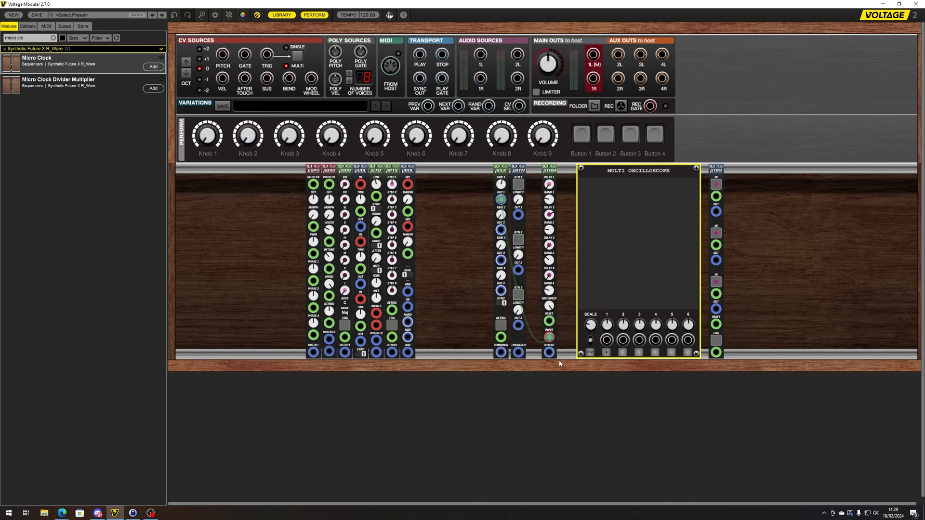
mouse_move(501, 200)
mouse_down()
mouse_move(596, 341)
mouse_move(606, 340)
mouse_up()
drag(549, 352, 623, 340)
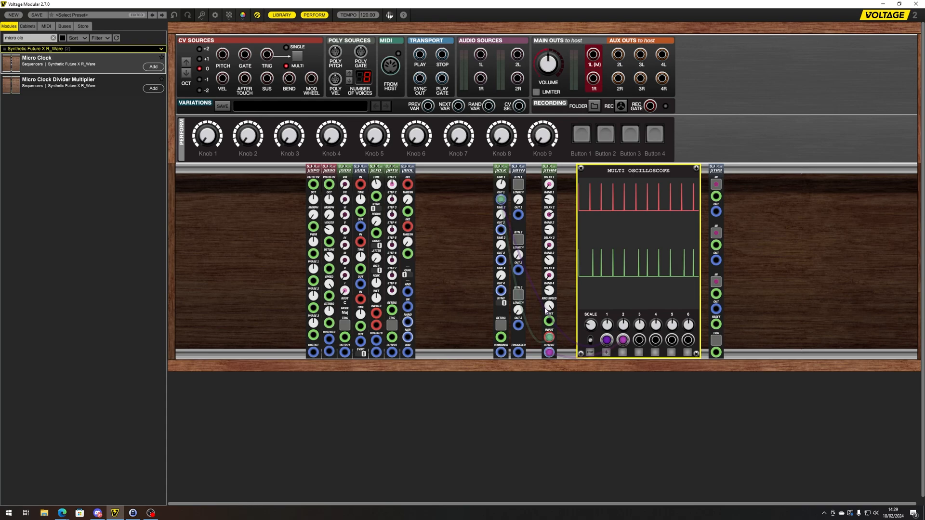
drag(550, 311, 544, 398)
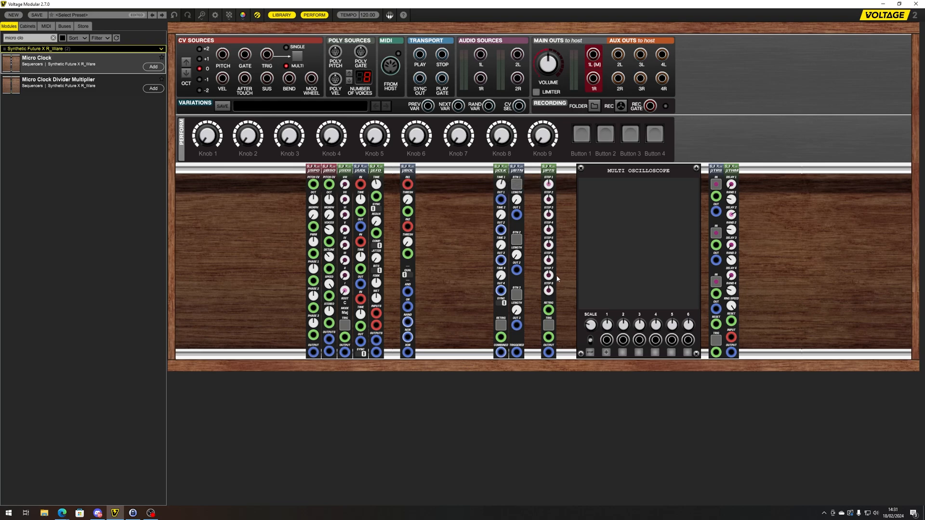
- Patch the clock's output 1 to oscilloscope channel 1 and the step-chance module's Trig input, and that module's output to channel 2
mouse_move(553, 185)
drag(501, 199, 607, 340)
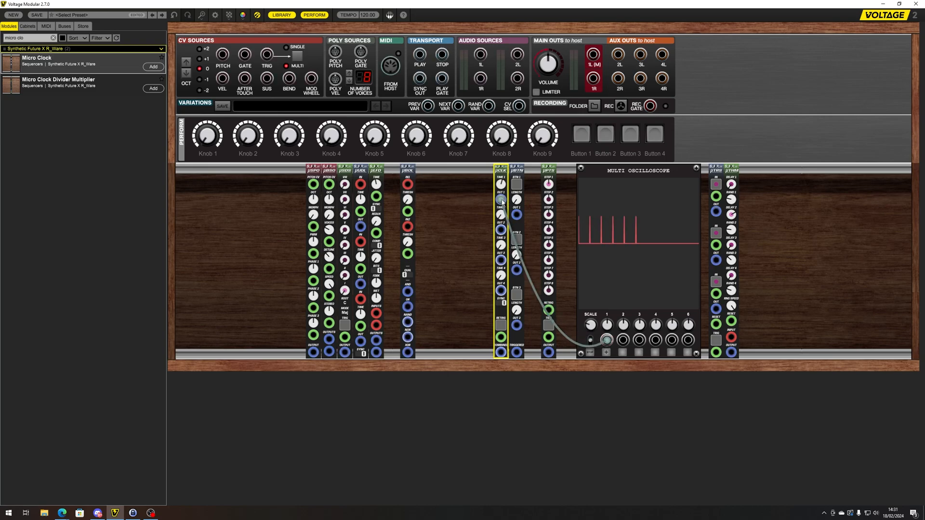
drag(502, 204, 549, 310)
mouse_move(548, 352)
mouse_down()
mouse_move(622, 353)
mouse_move(623, 341)
mouse_up()
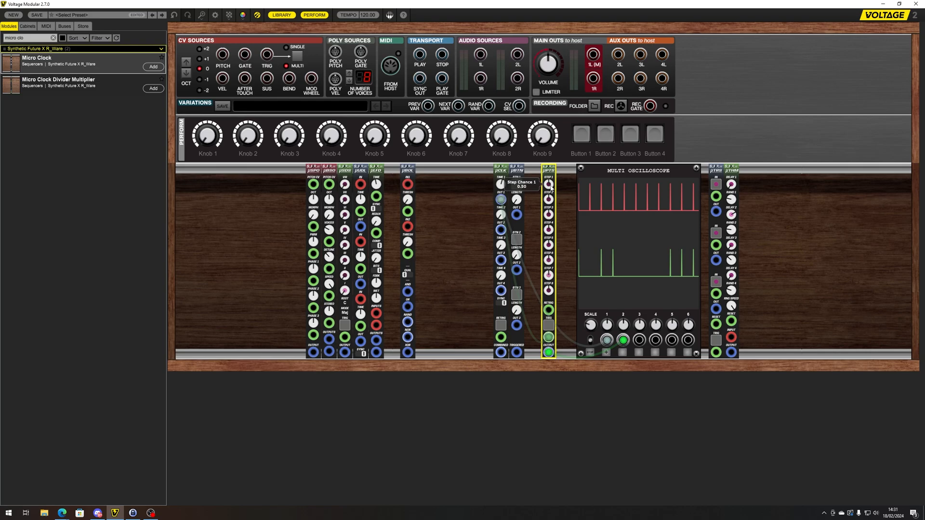
mouse_move(550, 295)
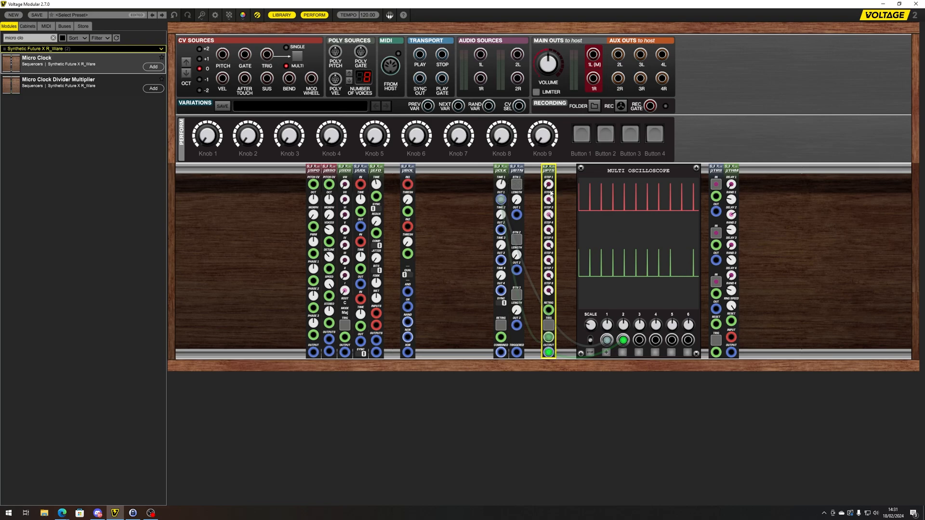
mouse_move(548, 188)
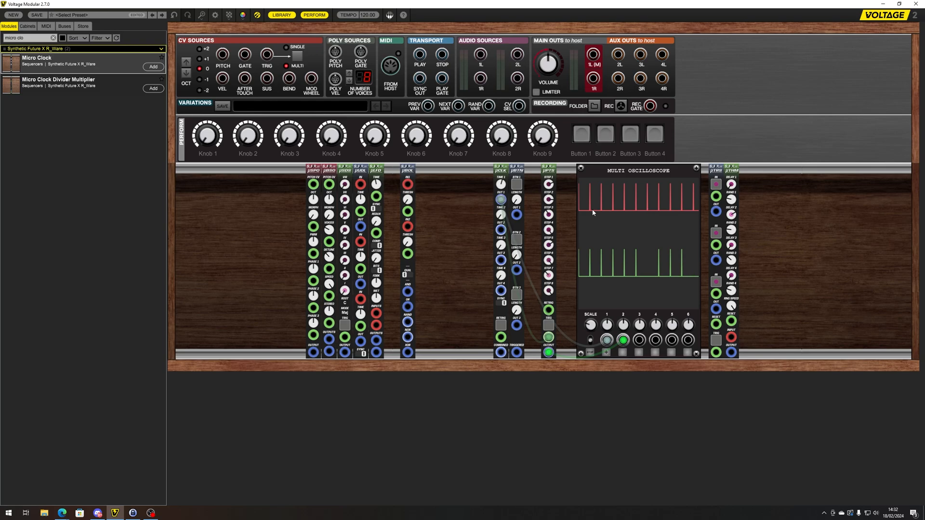
- Swap the step-chance module for the triple delay module and patch button output 1 directly and through delay 1 to oscilloscope channels 1 and 2
drag(548, 170, 833, 200)
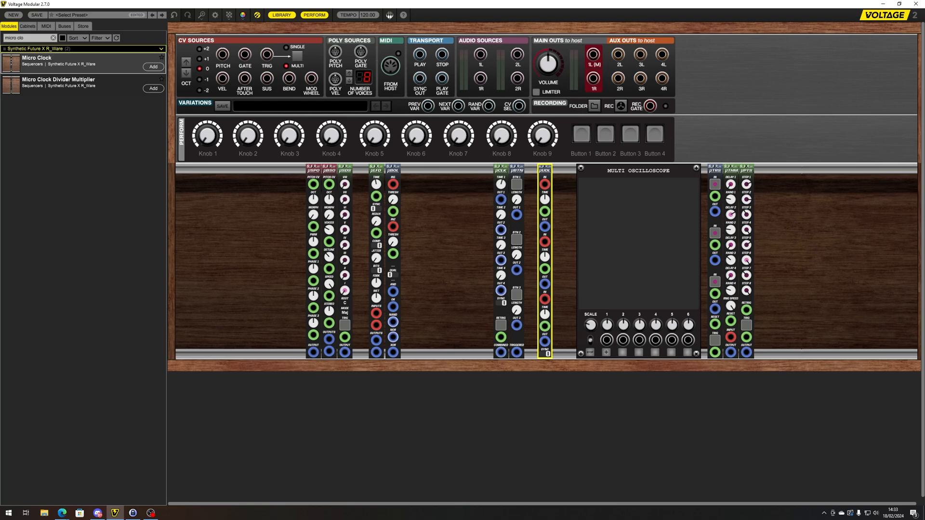
click(566, 244)
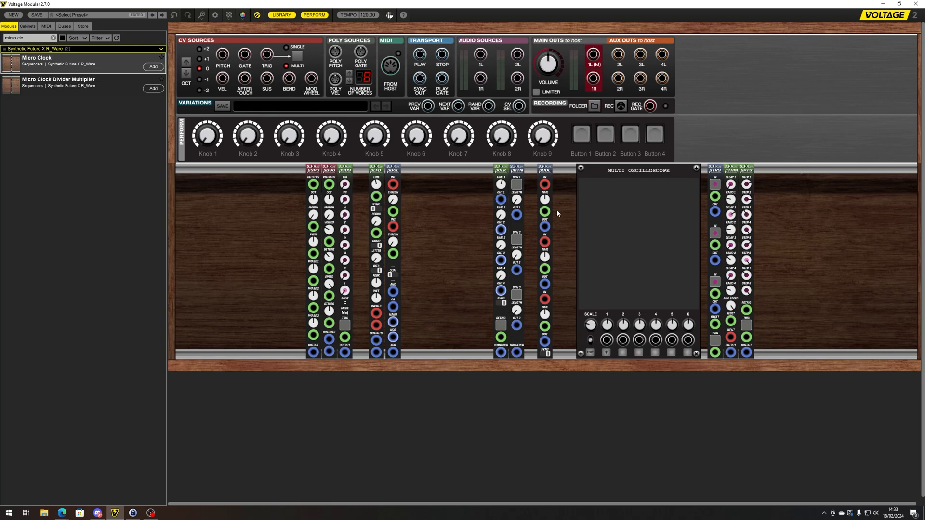
drag(544, 183, 517, 215)
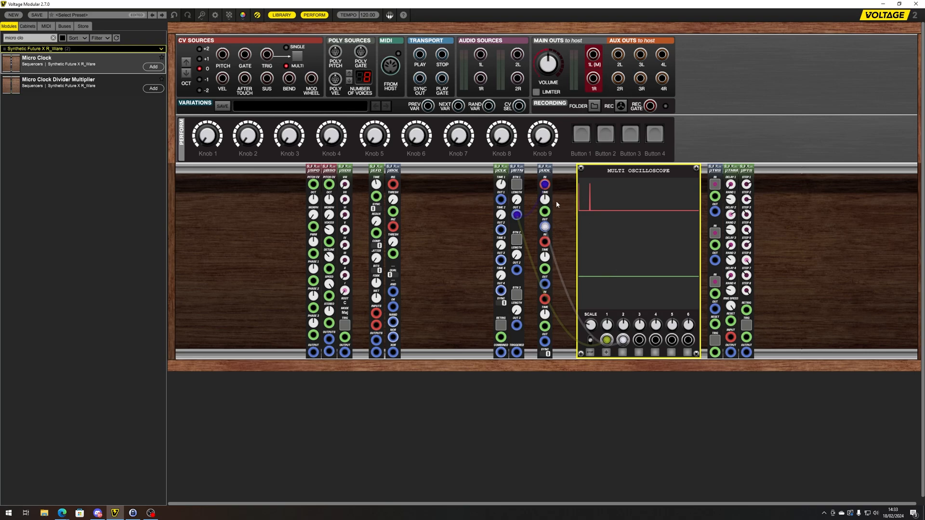
click(523, 210)
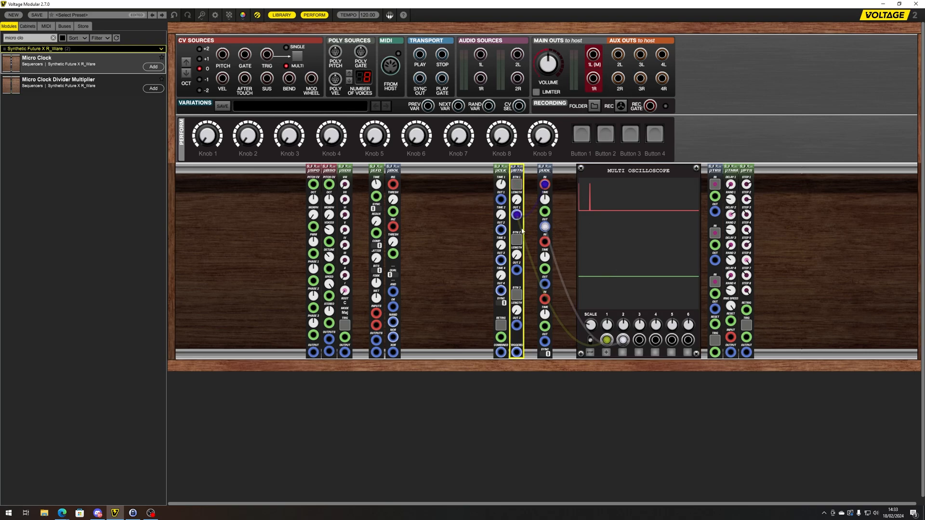
- Fire button 1 repeatedly to compare the direct and delayed pulses on the oscilloscope
click(516, 188)
click(516, 188)
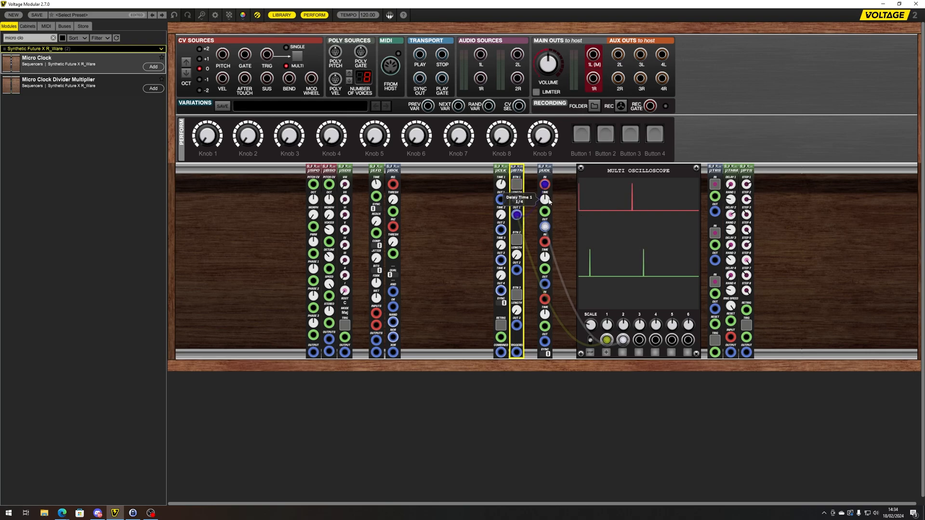
click(516, 185)
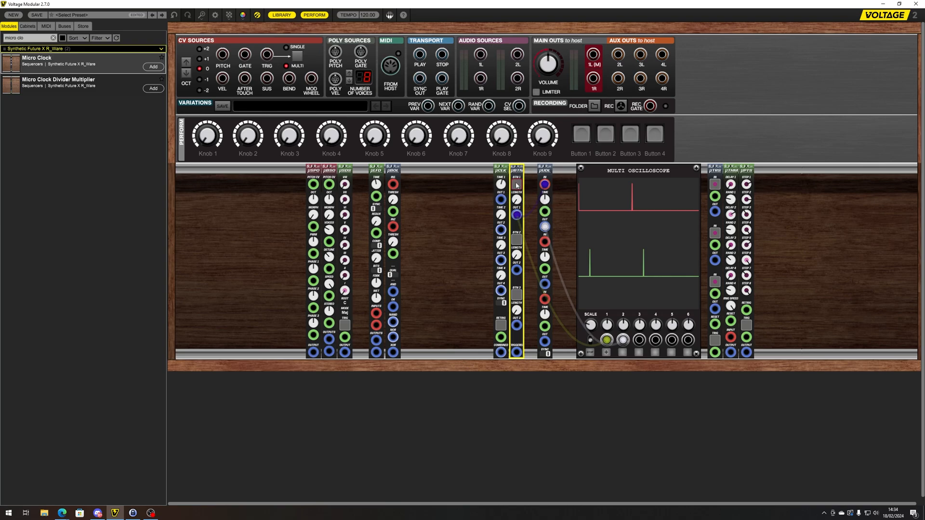
click(517, 185)
click(516, 185)
- Set Delay Time 1 to 1/64 and fire button 1 several times to check the shorter delay
click(547, 198)
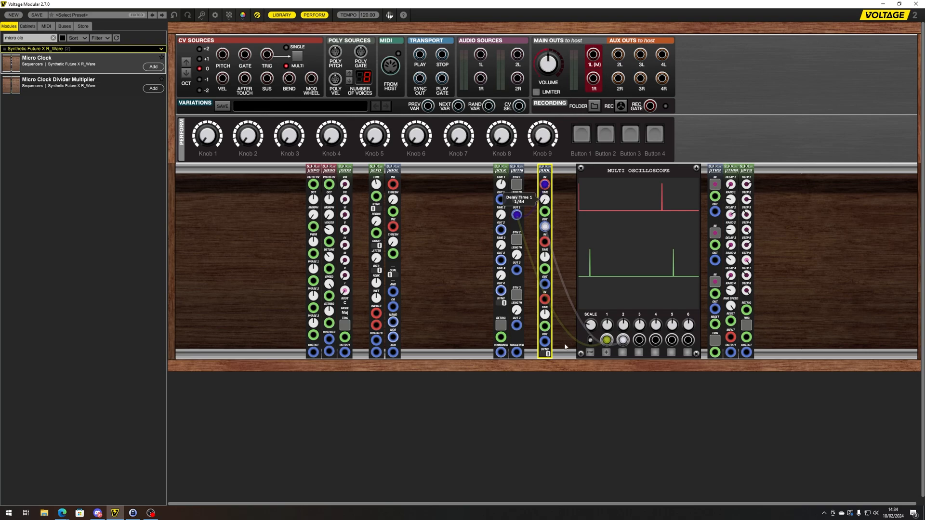
click(517, 186)
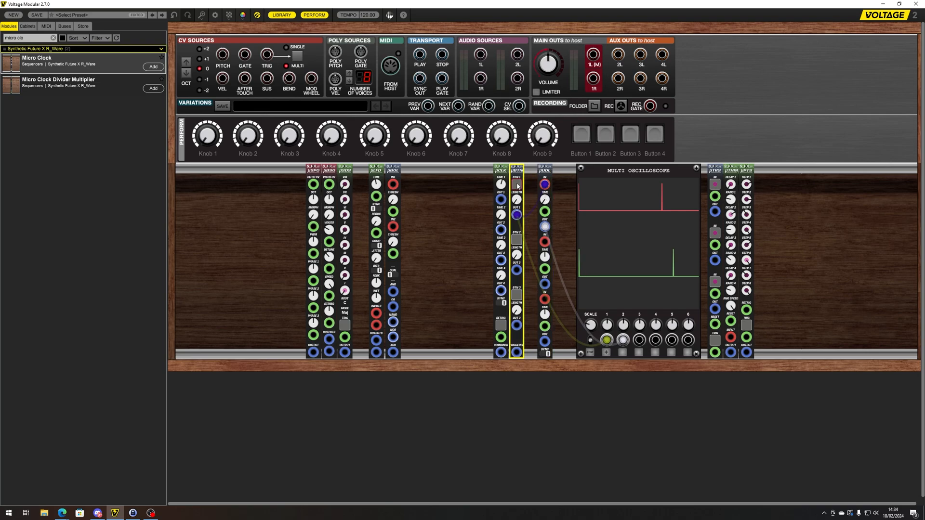
click(518, 186)
click(518, 185)
click(518, 185)
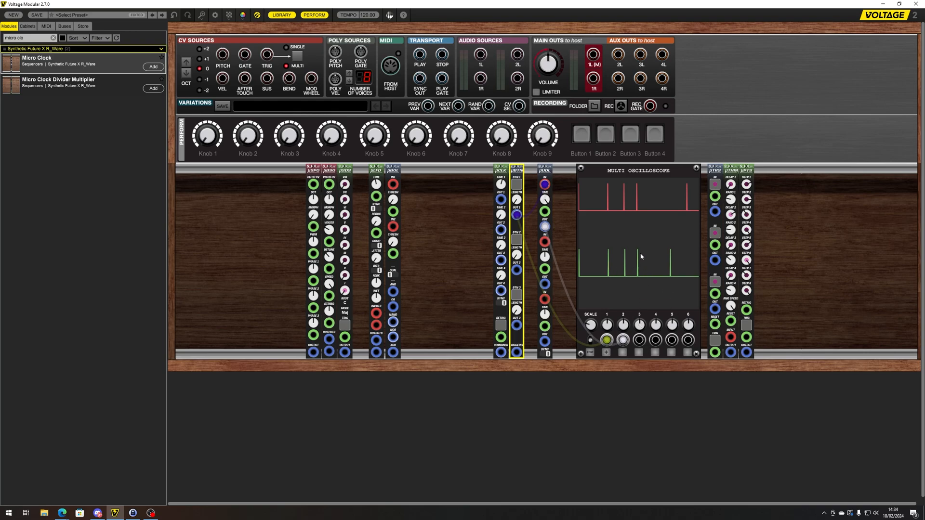
- Set the oscilloscope's Zoom Level to 0.00 and fire button 1 to check the delayed pulse on the rescaled display
click(593, 327)
text(0)
key(Return)
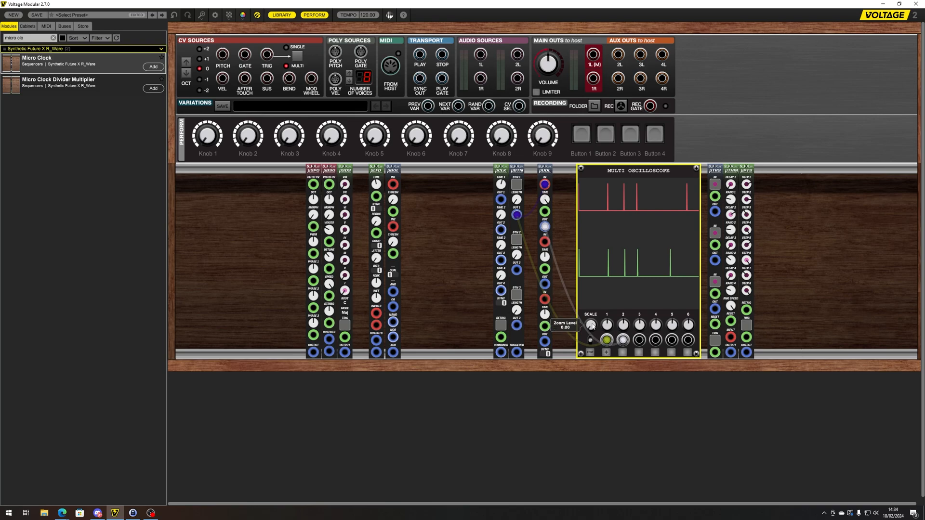
scroll(593, 326, up, 2)
click(590, 352)
click(590, 352)
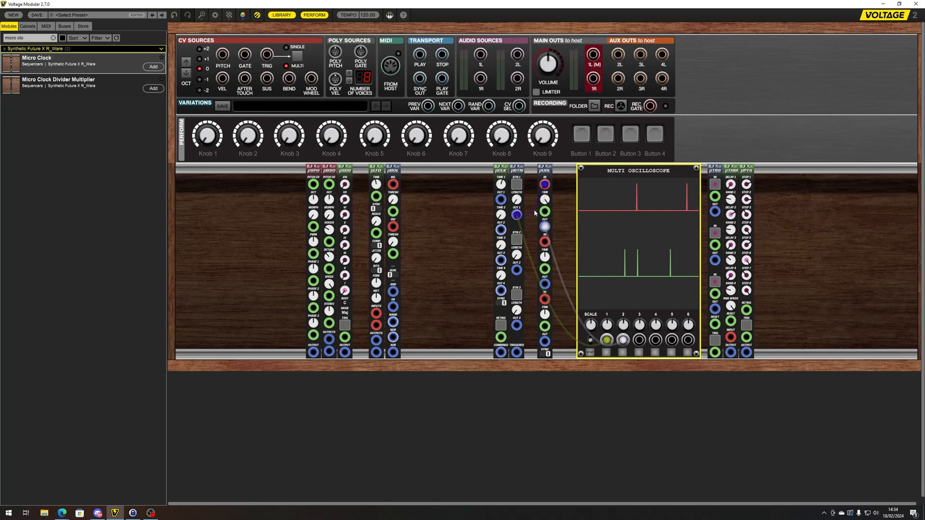
click(520, 186)
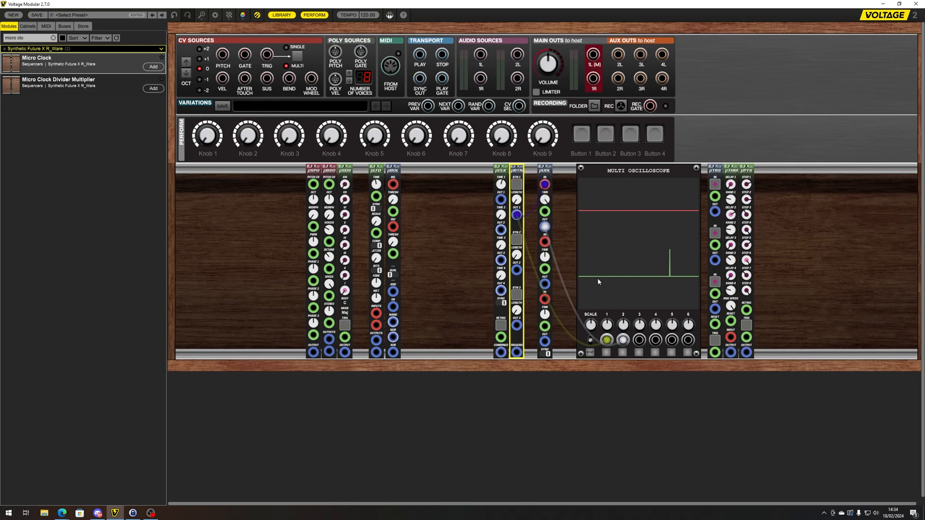
- Set the triple delay's Delay Time 1 to 3/64 and flip the module's sync switch
click(543, 313)
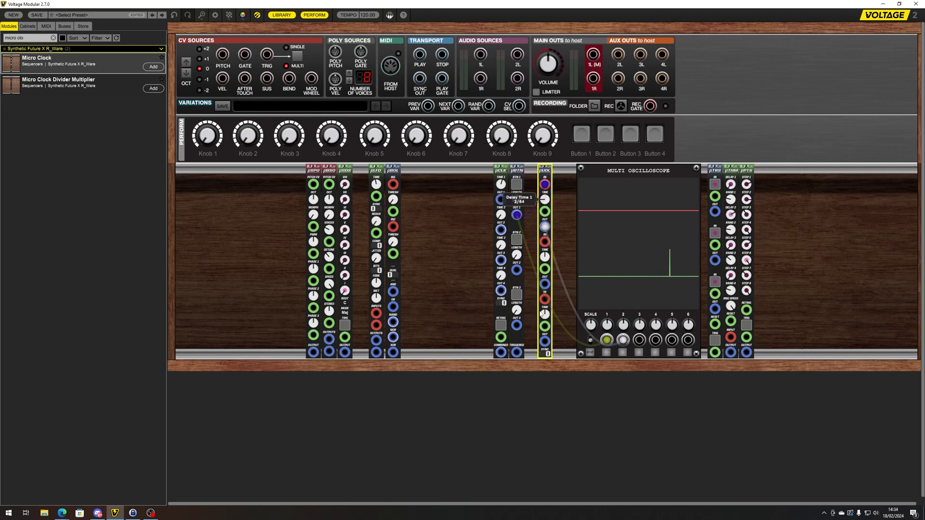
click(548, 354)
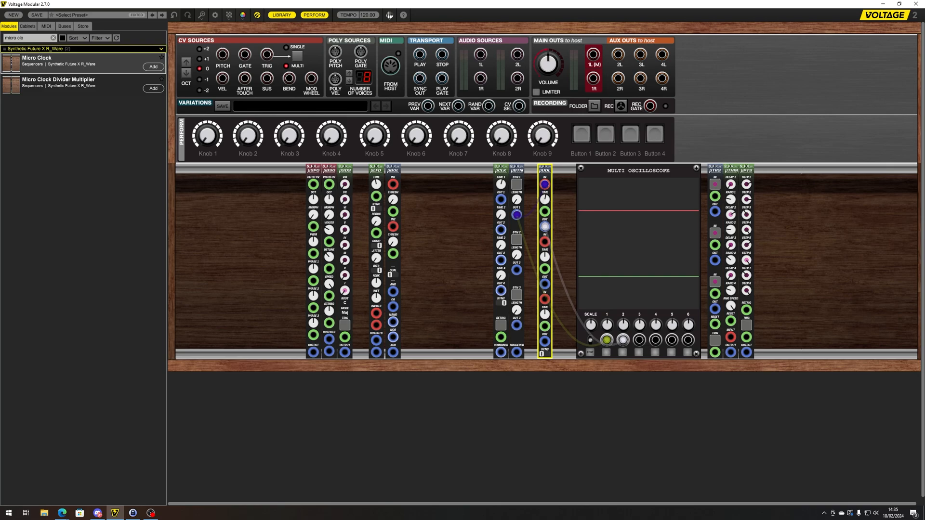
key(ctrl+z)
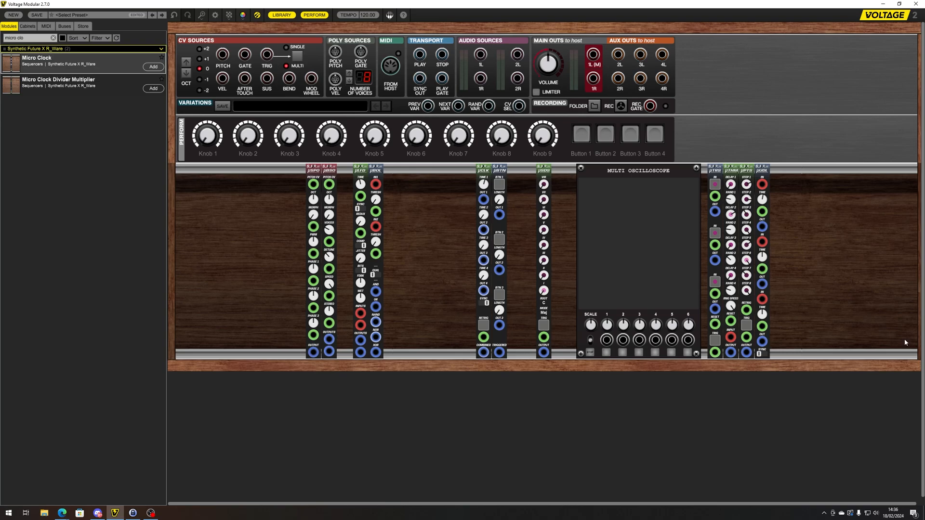
- Try the scale-degree module's I Tonic probability at different values, including 100, and set it to 50%
click(546, 189)
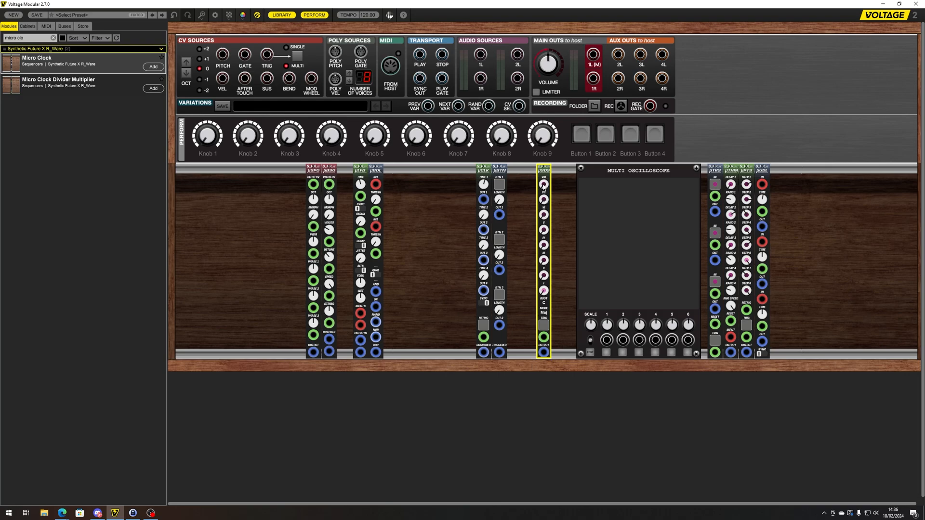
mouse_move(546, 291)
mouse_move(544, 292)
mouse_down()
mouse_move(572, 176)
mouse_move(550, 295)
mouse_up()
mouse_move(548, 292)
drag(548, 318, 557, 282)
text(100)
key(Return)
double_click(543, 291)
text(0.5)
key(Return)
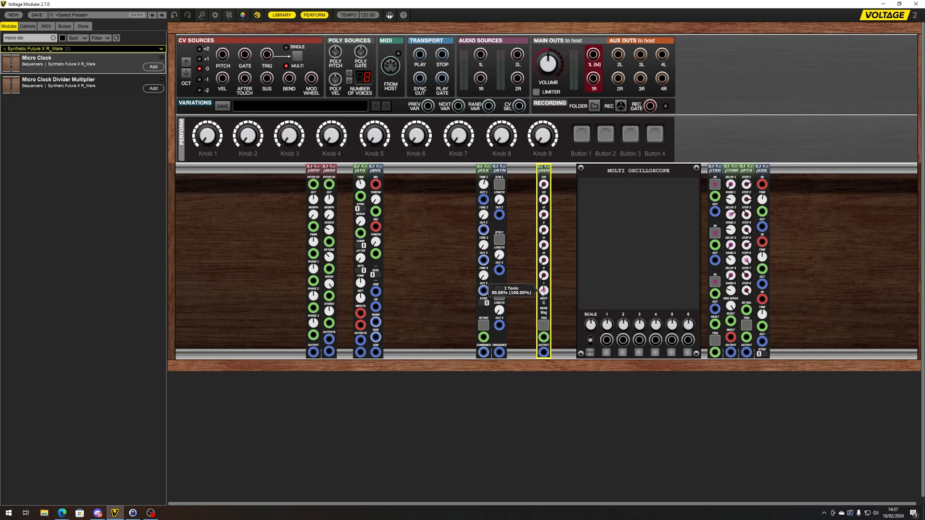
- Set the II Supertonic probability to 50% and try the scale-degree module's Mode setting
double_click(544, 276)
text(0.5)
key(Return)
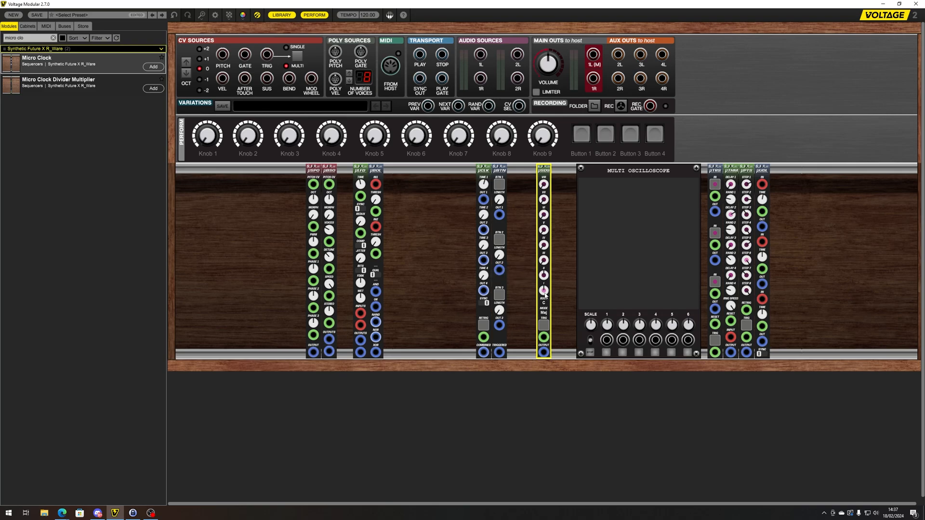
mouse_move(545, 295)
mouse_move(553, 249)
click(544, 313)
click(544, 313)
- Patch the scale-degree module's output to oscilloscope channel 1 and fire its Trig button
mouse_move(544, 352)
mouse_down()
mouse_move(569, 328)
mouse_move(607, 339)
mouse_up()
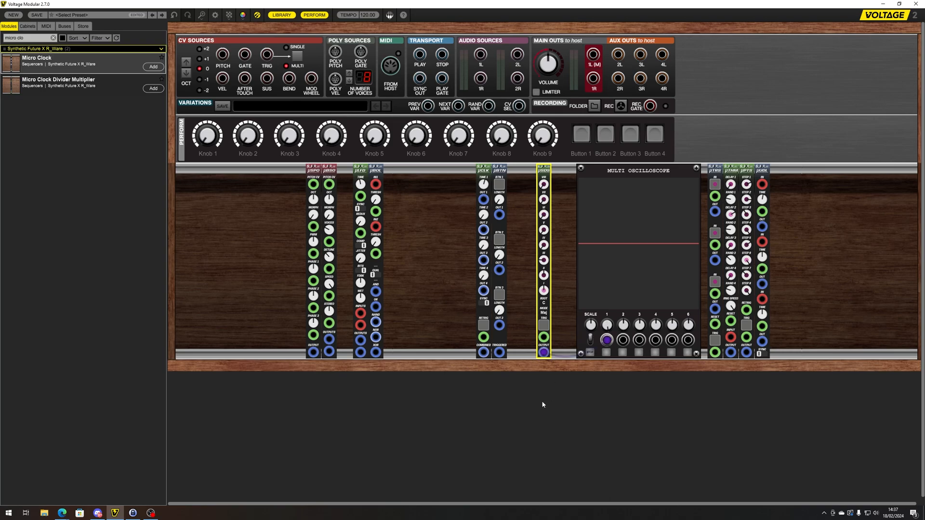
click(591, 339)
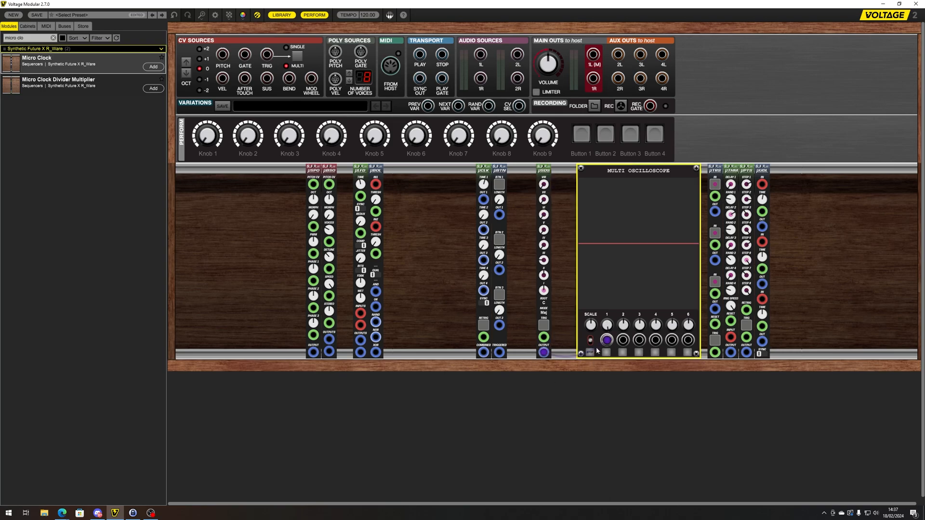
click(549, 329)
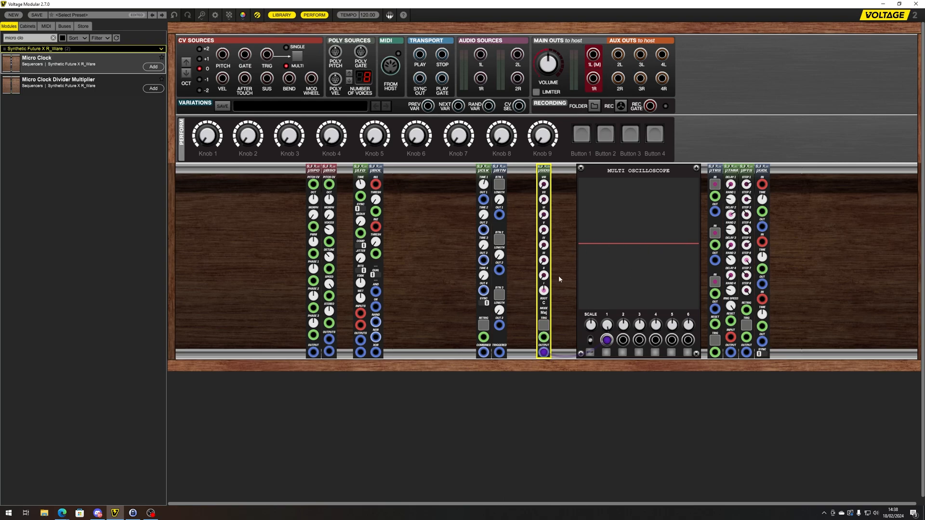
- Turn I Tonic all the way down, raise II Supertonic to 100% and fire the Trig button
drag(544, 291, 542, 407)
mouse_move(545, 279)
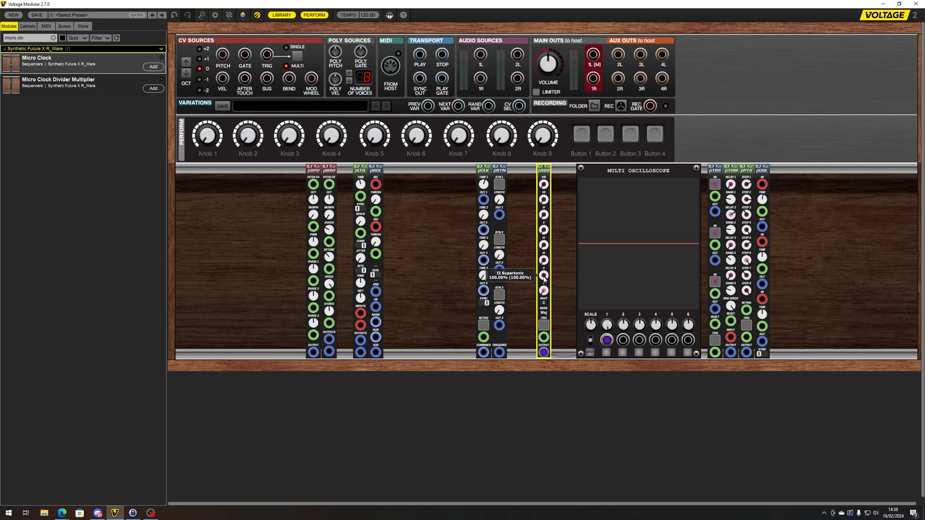
click(545, 326)
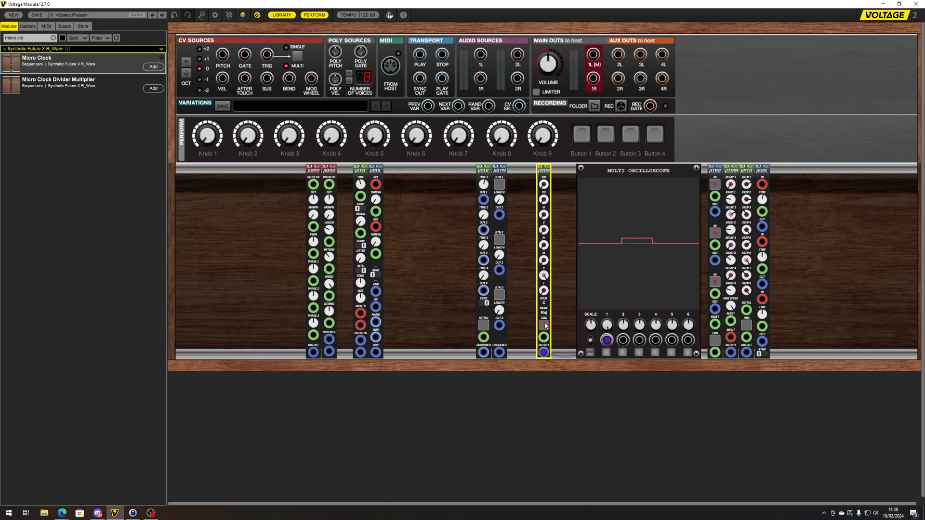
- Fire the scale-degree module's Trig button repeatedly to check the output voltages of the other scale degrees on the oscilloscope
click(545, 325)
click(544, 326)
click(545, 325)
click(545, 326)
click(545, 327)
click(545, 326)
click(544, 326)
click(545, 326)
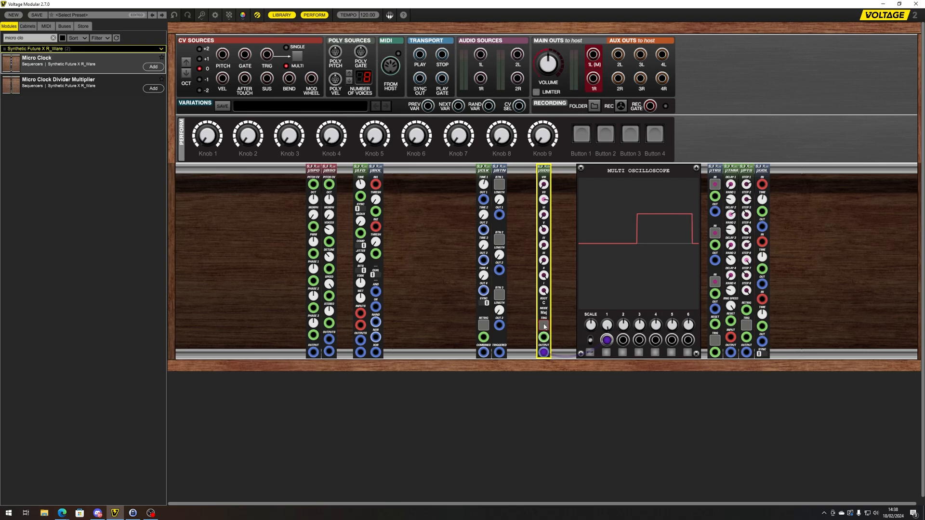
click(545, 326)
click(544, 326)
click(545, 326)
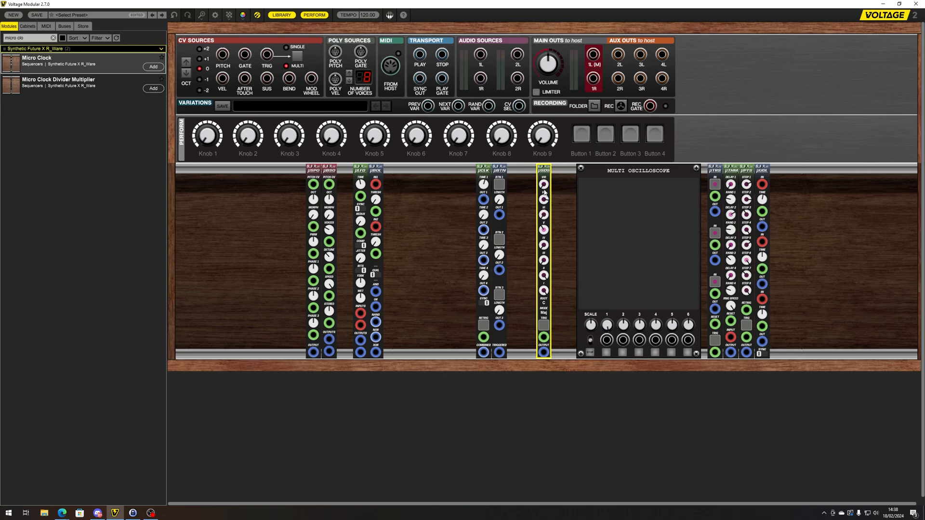
- Swap the scale-degree module for the Boolean logic module beside the oscilloscope and try its Threshold 1 control
drag(543, 170, 782, 170)
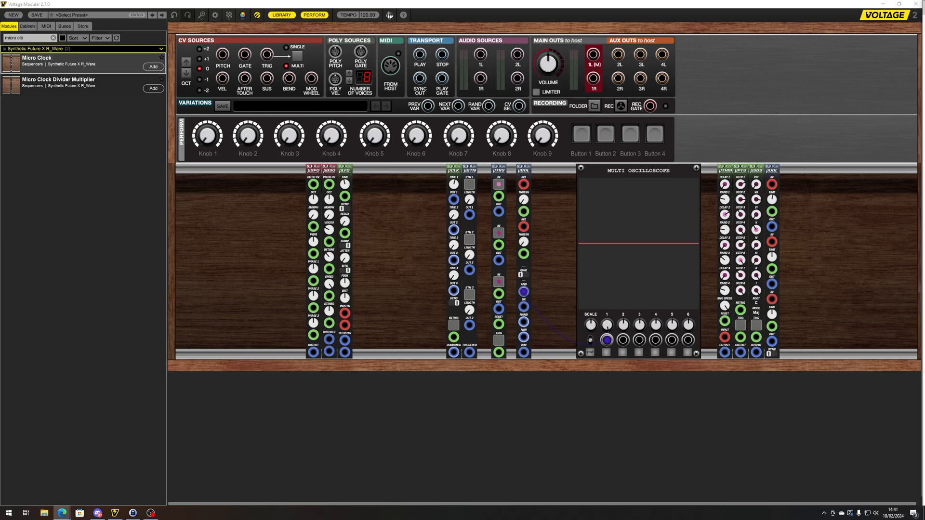
click(806, 269)
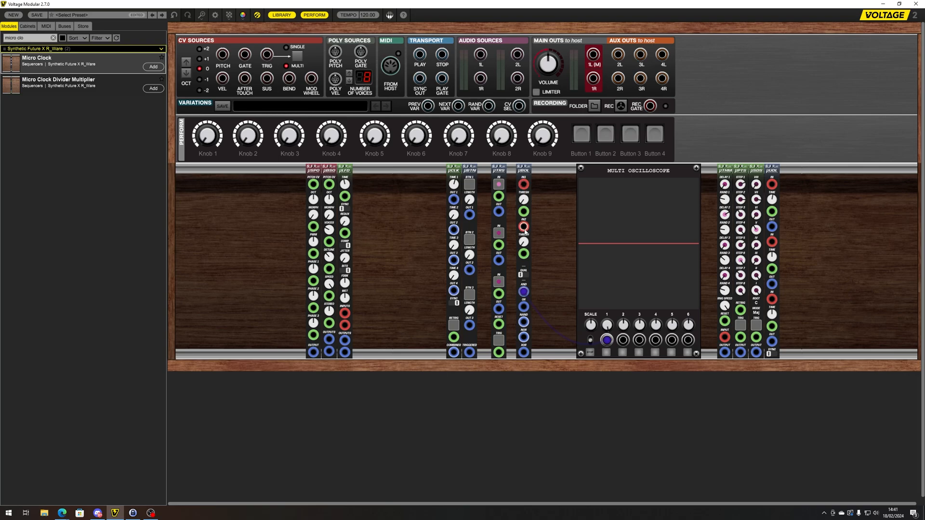
mouse_move(526, 203)
click(526, 202)
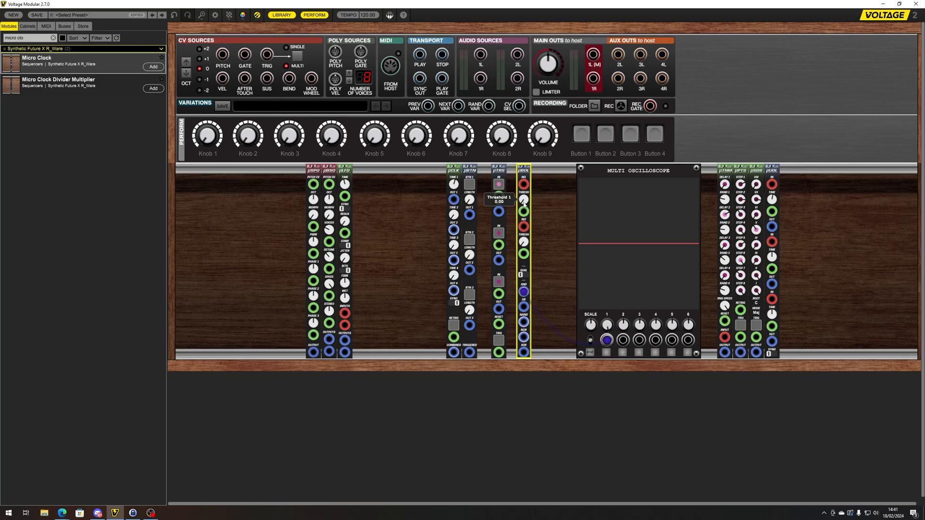
mouse_move(528, 201)
mouse_down()
mouse_move(545, 135)
mouse_move(525, 182)
mouse_up()
drag(541, 152, 540, 150)
- Patch button outputs 1 and 2 to the logic module's two inputs and fire button 1 to test the AND output
drag(470, 215, 523, 184)
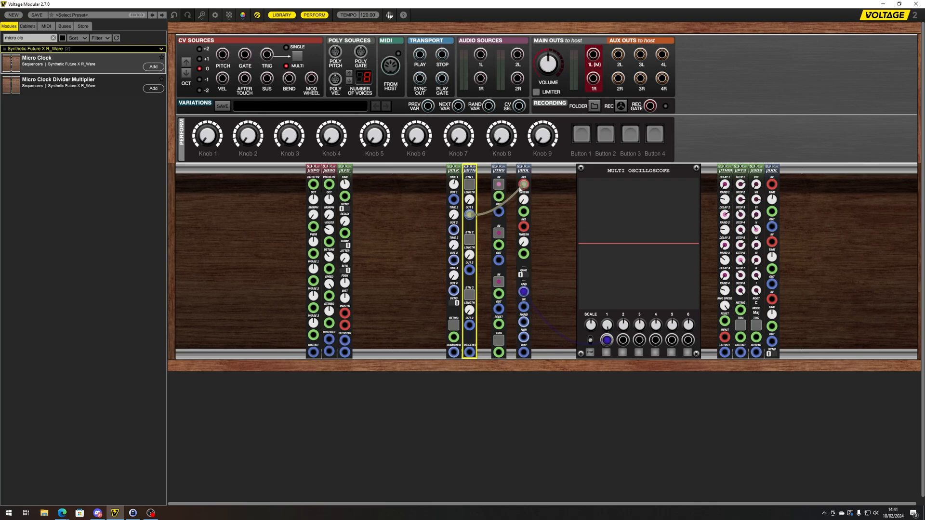
drag(470, 266, 523, 211)
click(524, 242)
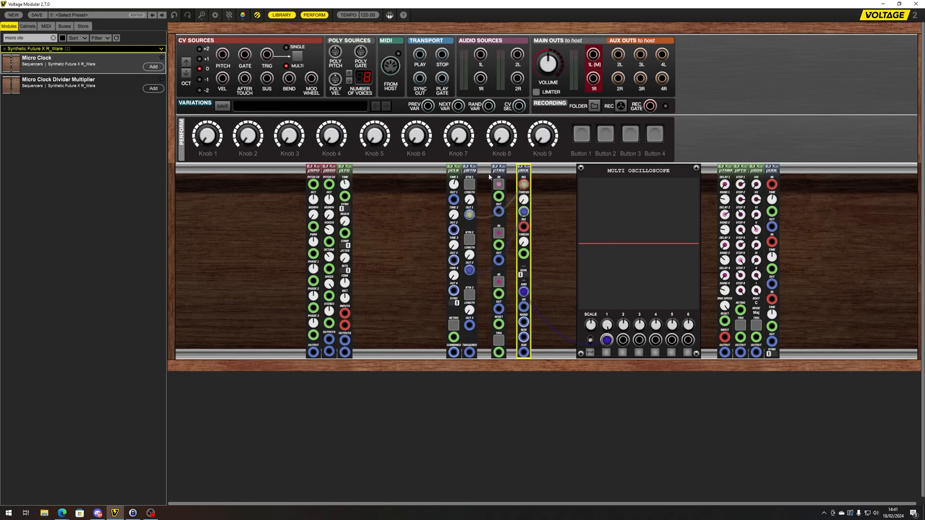
click(472, 187)
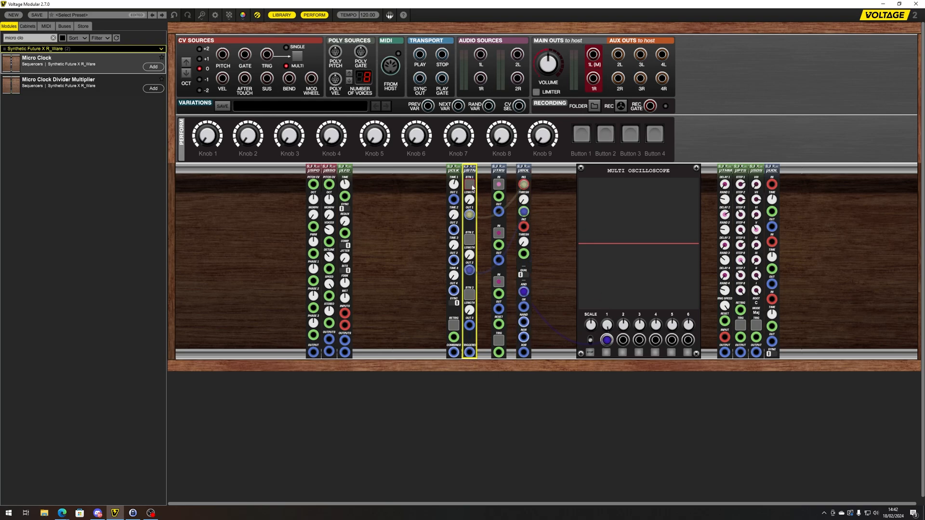
click(472, 187)
- Move the oscilloscope channel 1 cable to the logic module's OR output and fire buttons 1 and 2
click(530, 255)
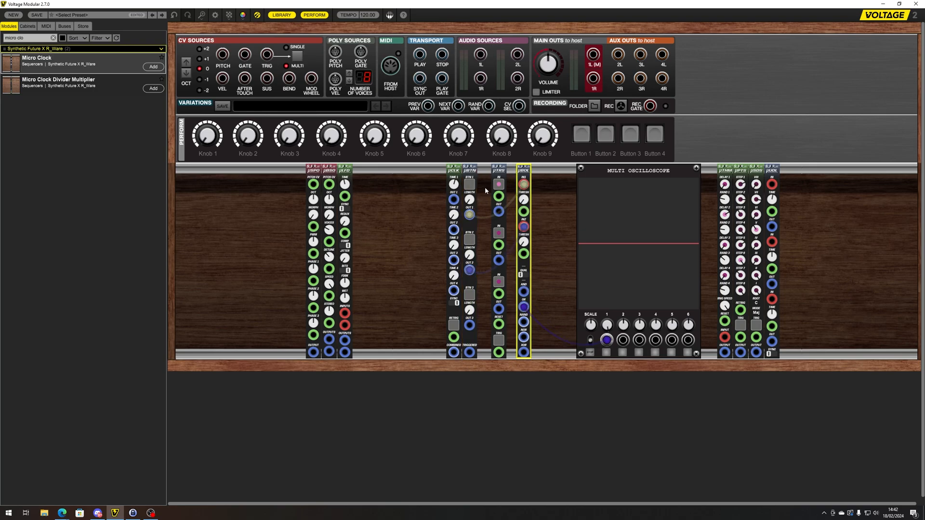
click(470, 185)
click(471, 241)
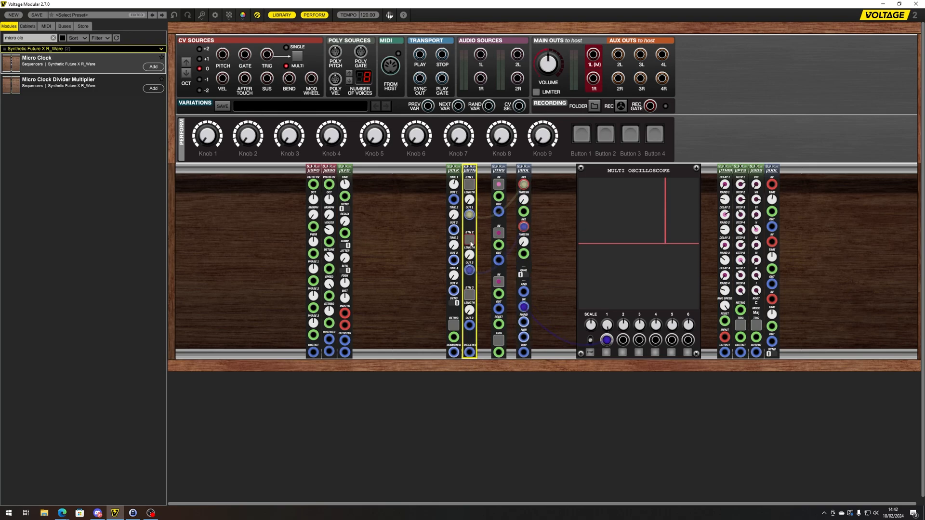
click(471, 243)
- Move the oscilloscope cable to the NAND output and fire buttons 1 and 2
drag(525, 308, 523, 322)
click(473, 188)
click(469, 240)
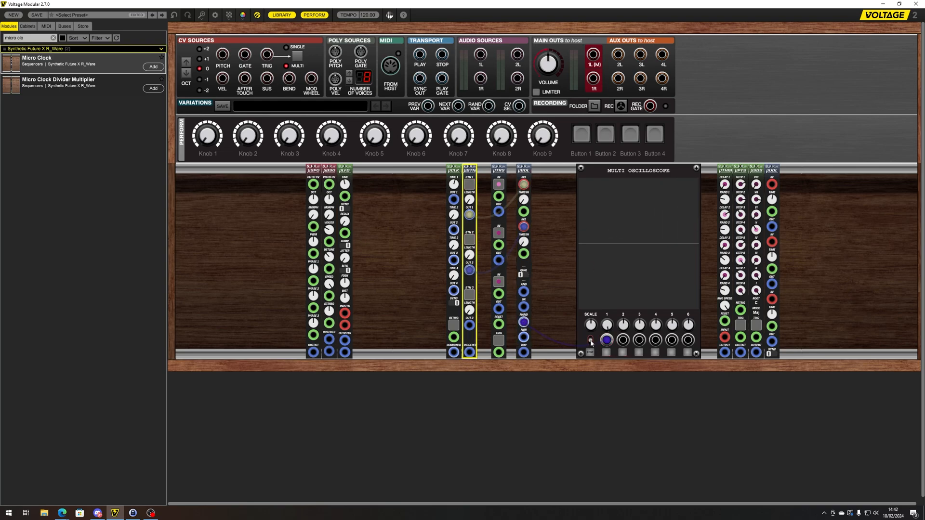
- Send the NOR output and then the XOR output to oscilloscope channel 1, firing button 1 for each
click(528, 325)
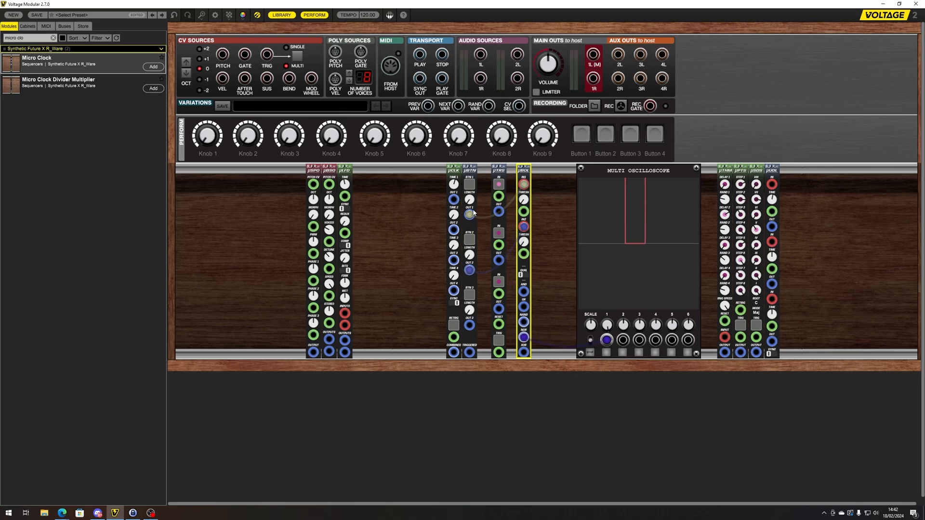
click(469, 186)
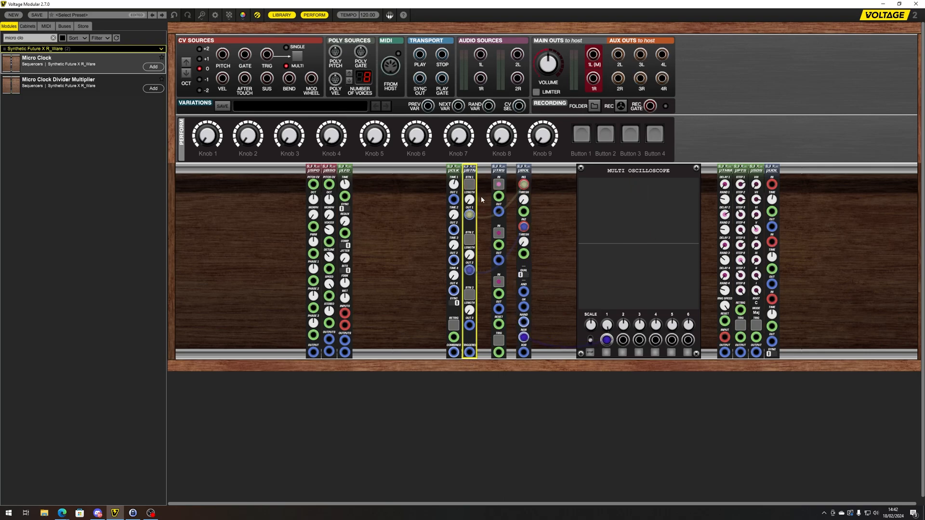
click(526, 340)
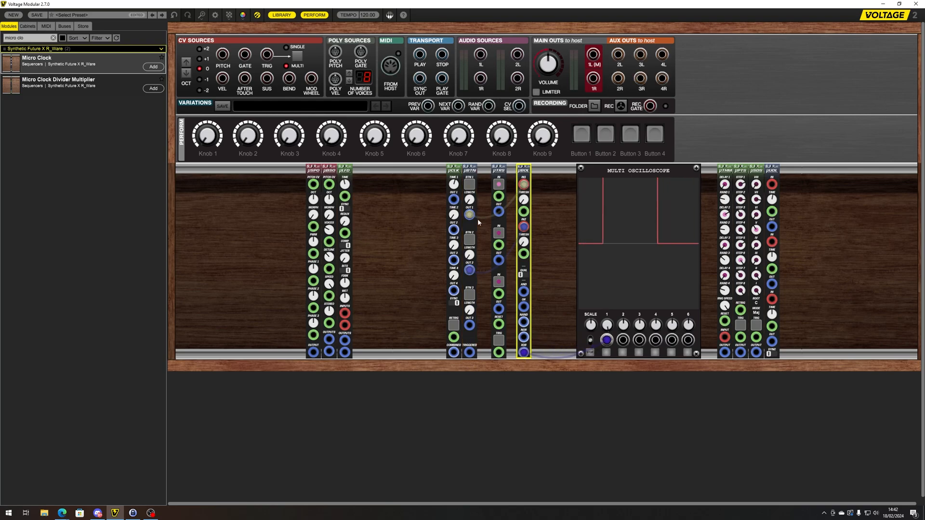
click(470, 186)
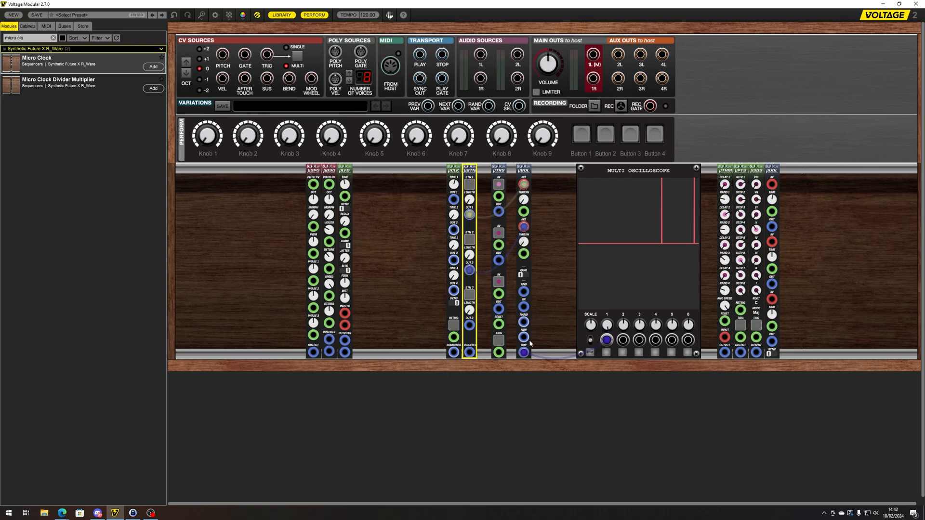
- Return the oscilloscope cable to the AND output and route button outputs 1 and 2 through the switch module into the logic inputs
drag(524, 353, 524, 292)
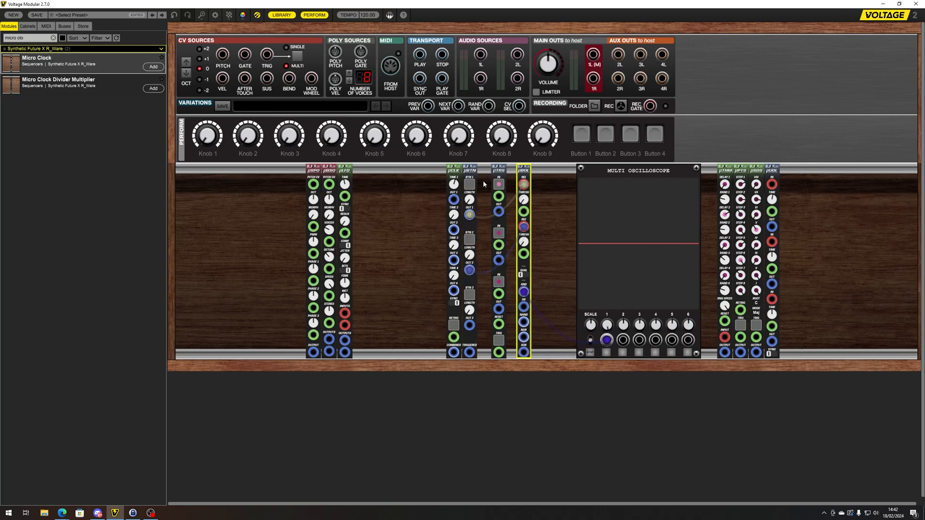
drag(469, 214, 498, 211)
drag(470, 270, 499, 245)
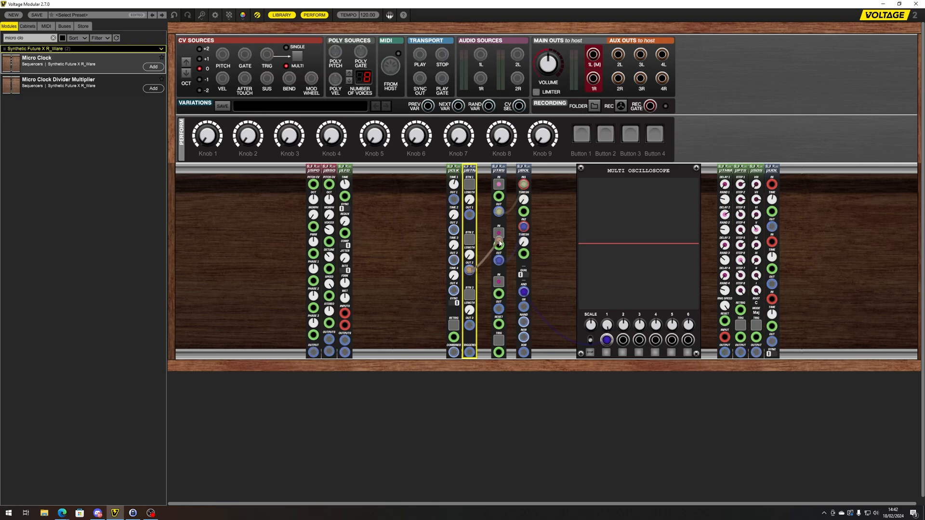
drag(469, 214, 497, 198)
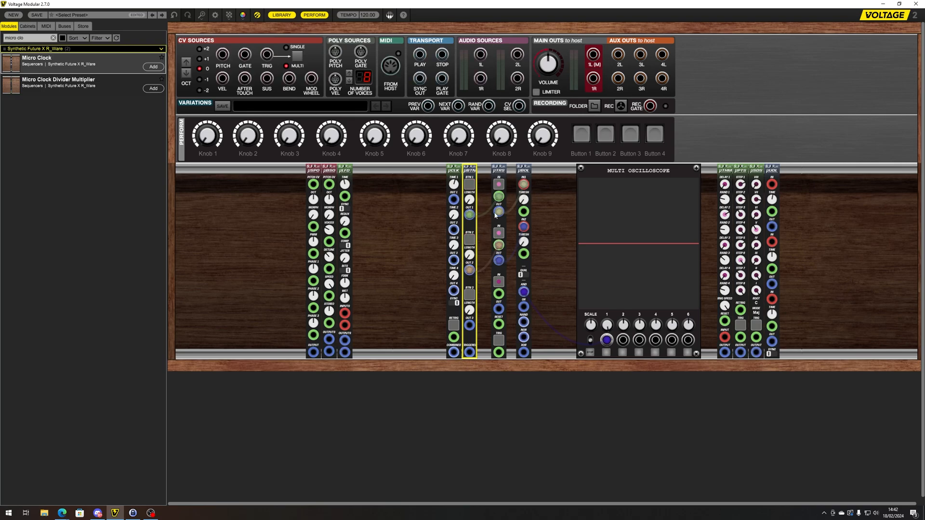
- Unplug the cables running through the switch module and move the clock, button and switch modules together away from the logic module
click(499, 332)
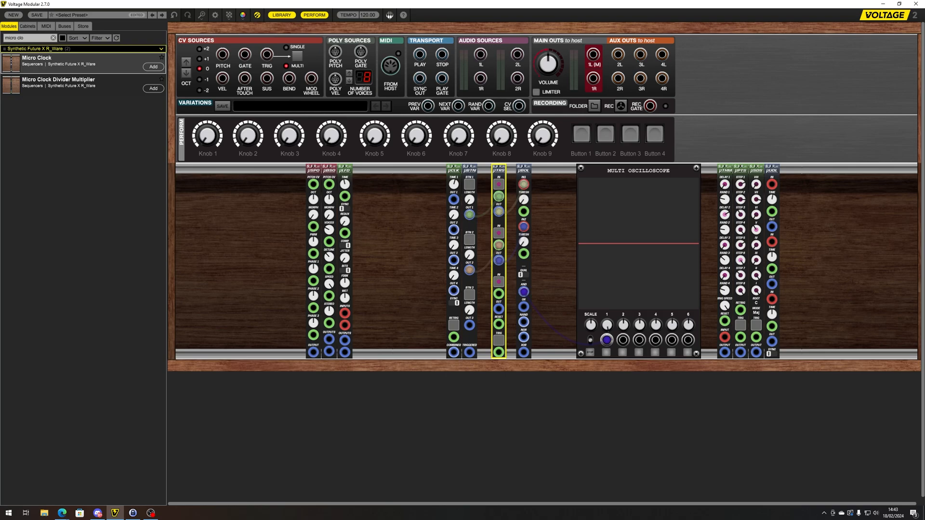
click(494, 168)
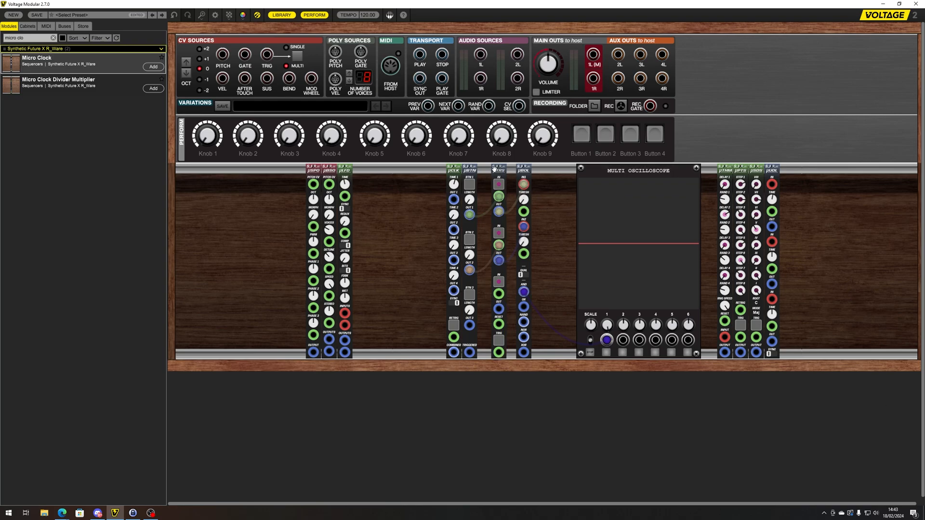
click(494, 167)
drag(499, 245, 556, 268)
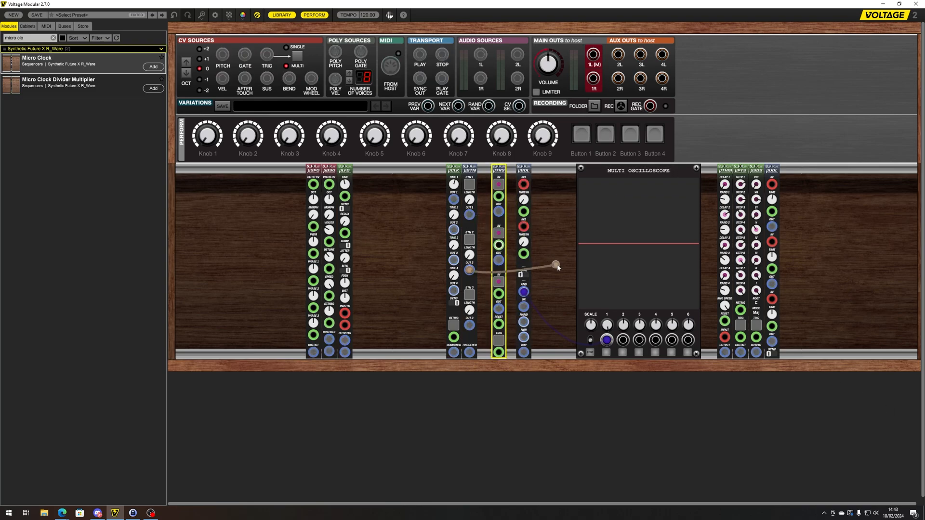
drag(499, 169, 421, 168)
shift+click(469, 168)
shift+click(451, 168)
click(469, 195)
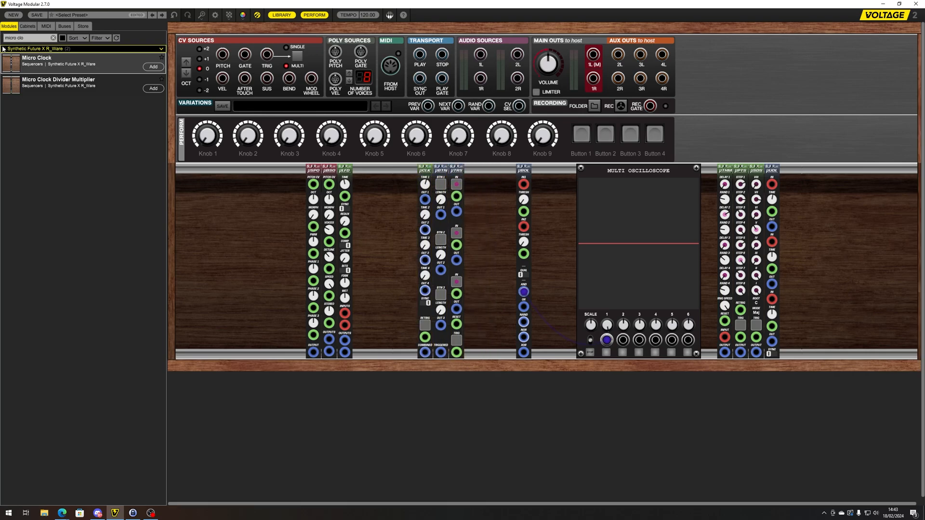
- Search the library for "micro osc", place a Micro Oscillator beside the logic module and duplicate it
double_click(20, 38)
key(BackSpace)
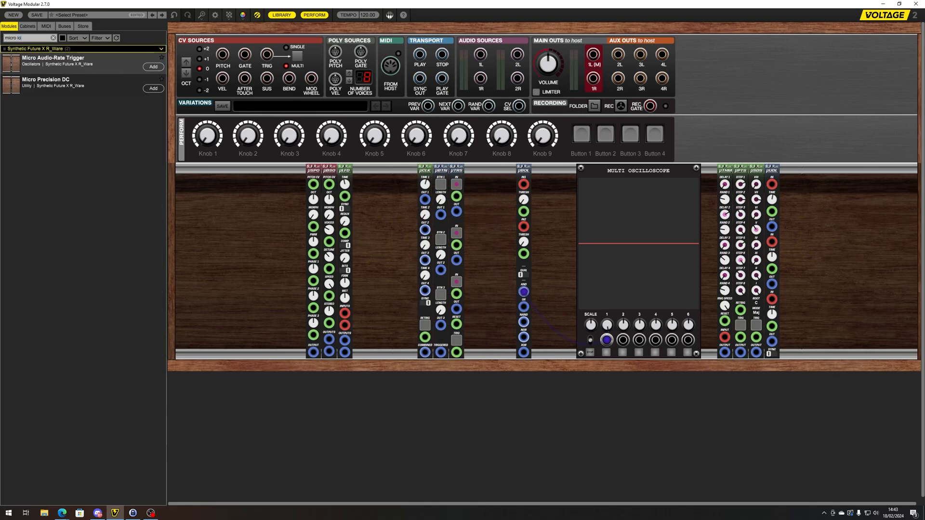
text(osc)
drag(48, 82, 505, 253)
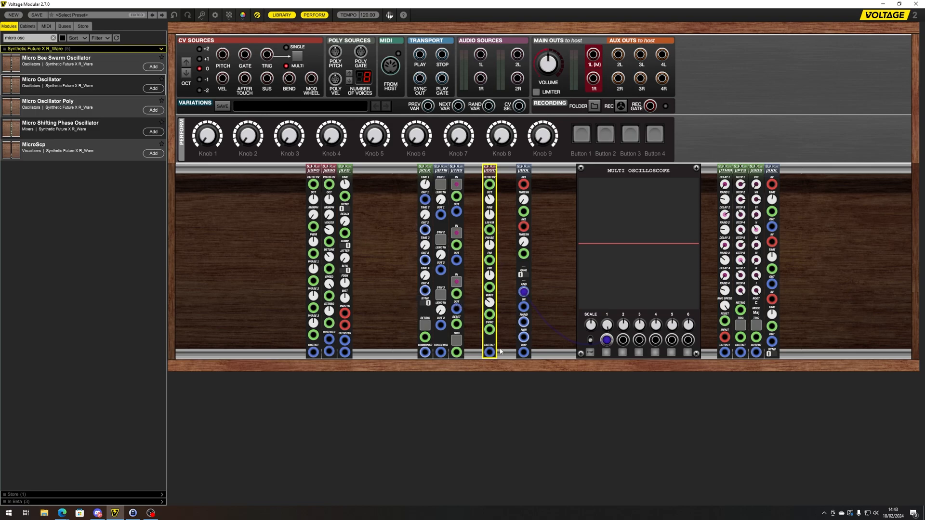
key(ctrl+d)
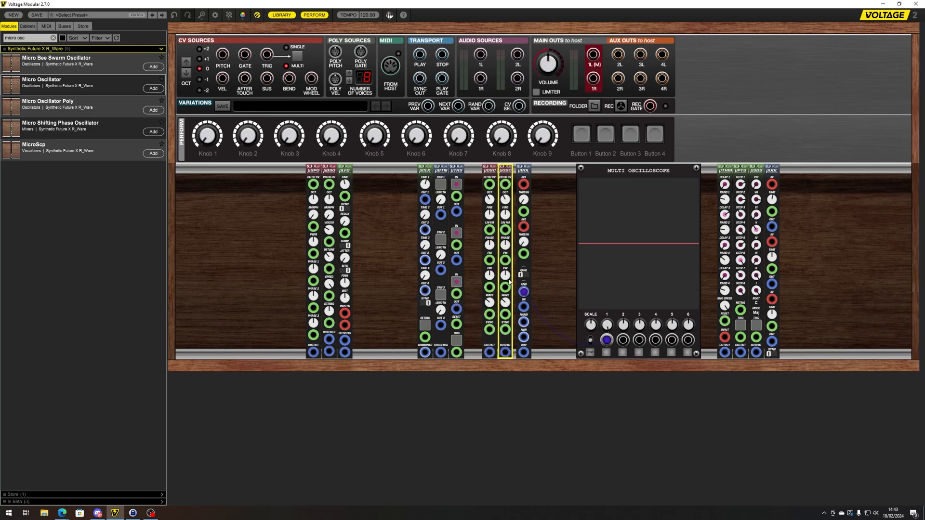
- Swap the button and switch modules and patch button output 1 into the sync inputs of both oscillators
drag(440, 183, 454, 169)
click(456, 169)
click(474, 197)
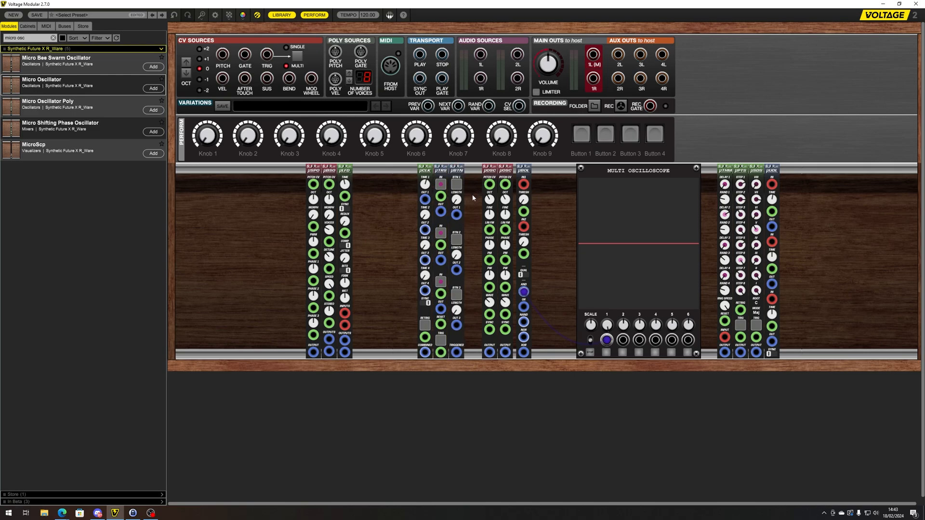
drag(456, 214, 489, 330)
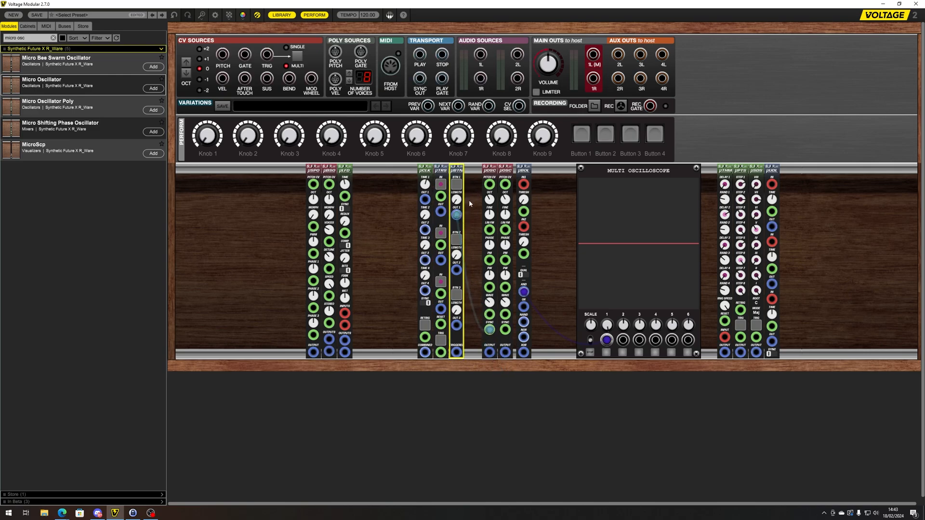
drag(456, 215, 506, 329)
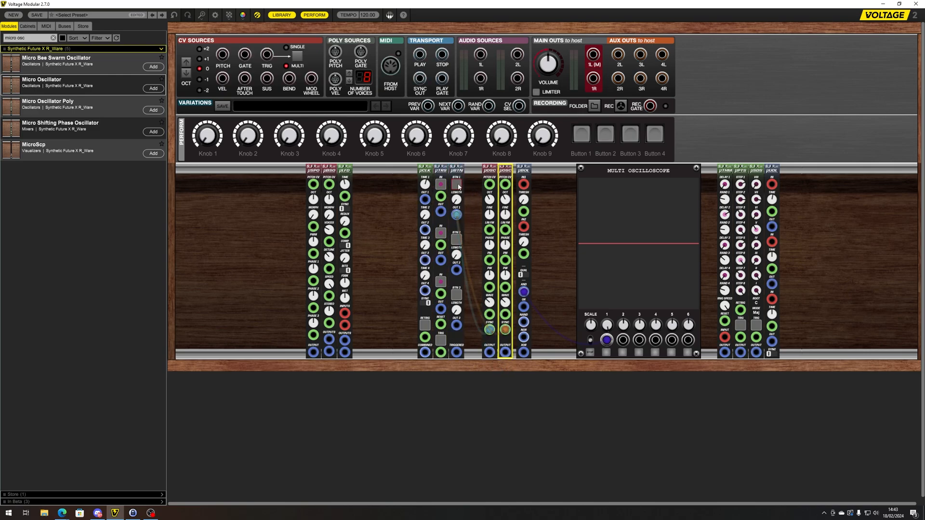
- Patch the first oscillator's output into logic input 1 and the second oscillator's output into logic input 2
click(555, 309)
click(496, 193)
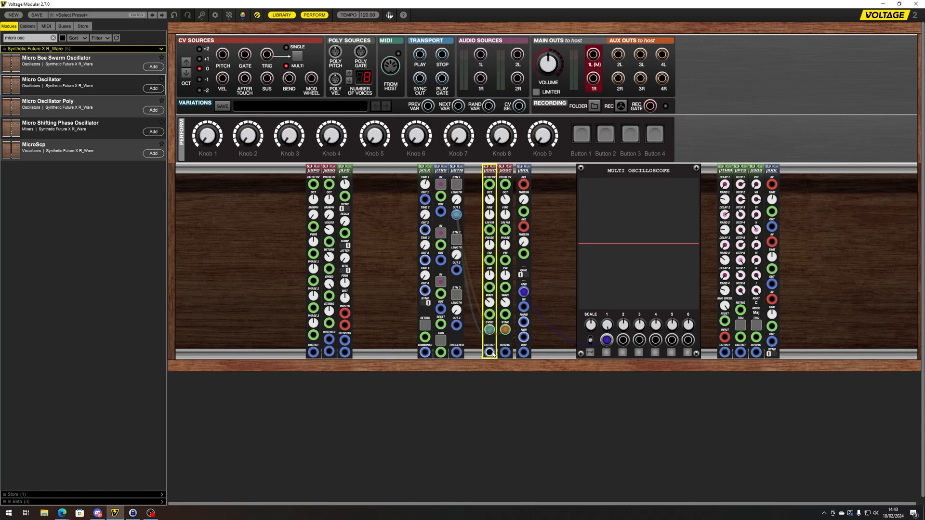
click(528, 194)
click(506, 217)
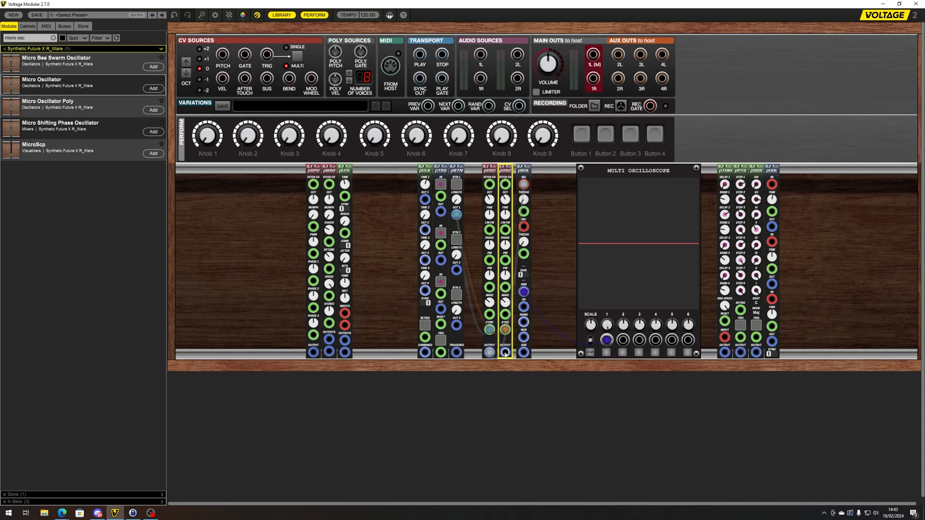
click(527, 219)
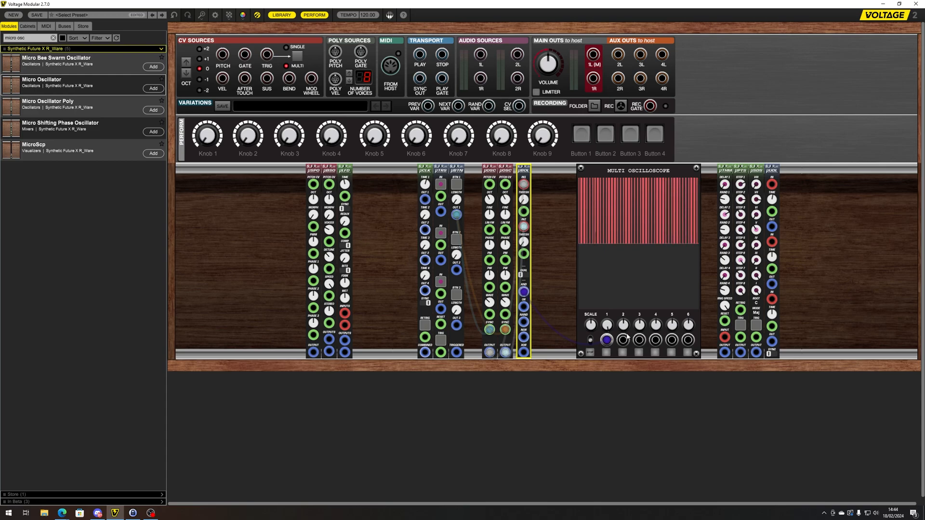
- Change the oscilloscope's time range, flip the logic module's mode switch and reduce the channel 1 scale
click(592, 340)
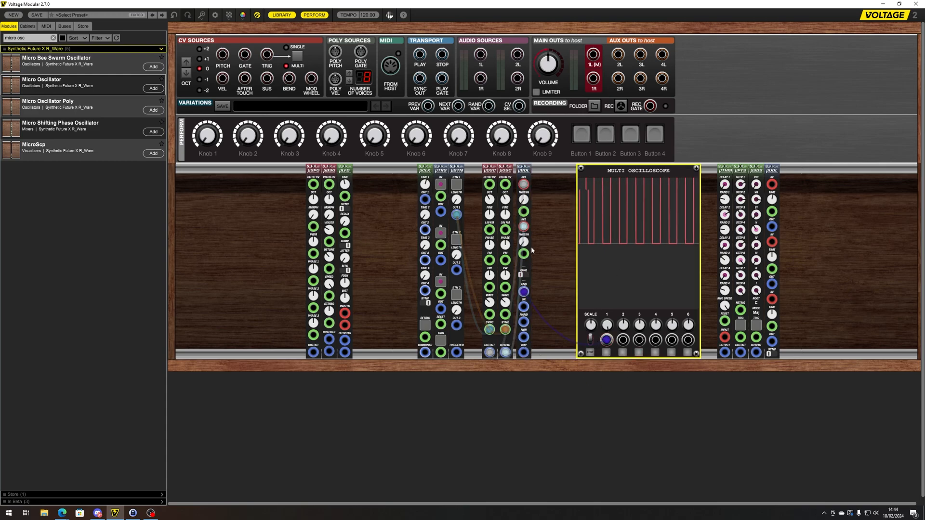
click(526, 274)
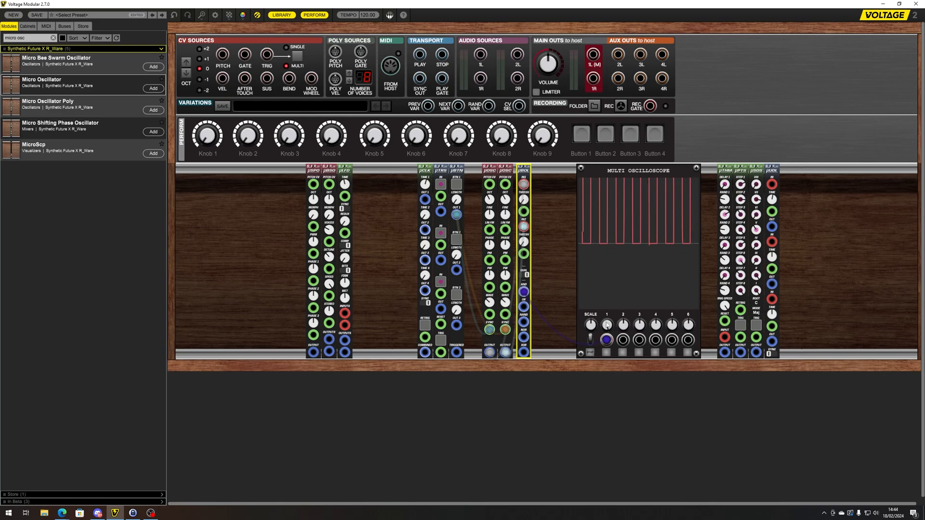
click(602, 359)
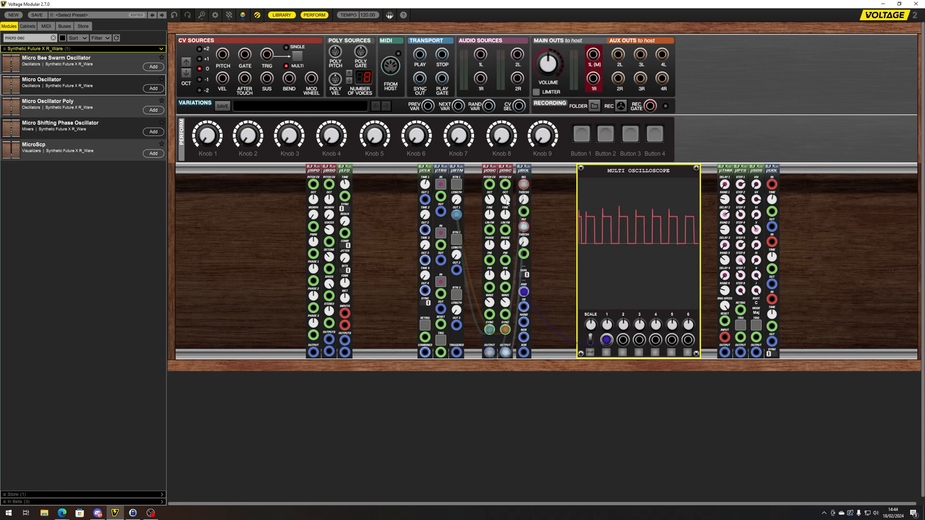
- Detune the second oscillator with its fine control and toggle the logic module's mode switch to compare the AND output
click(506, 214)
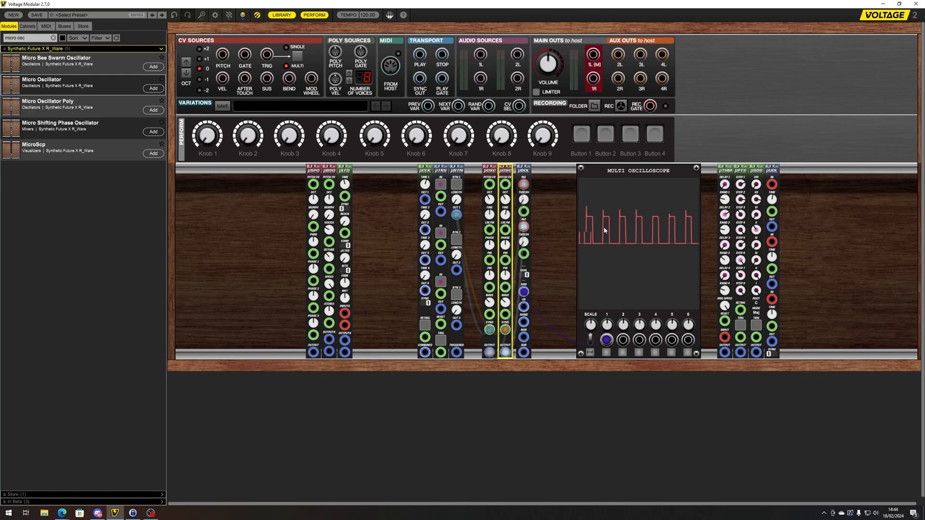
click(528, 276)
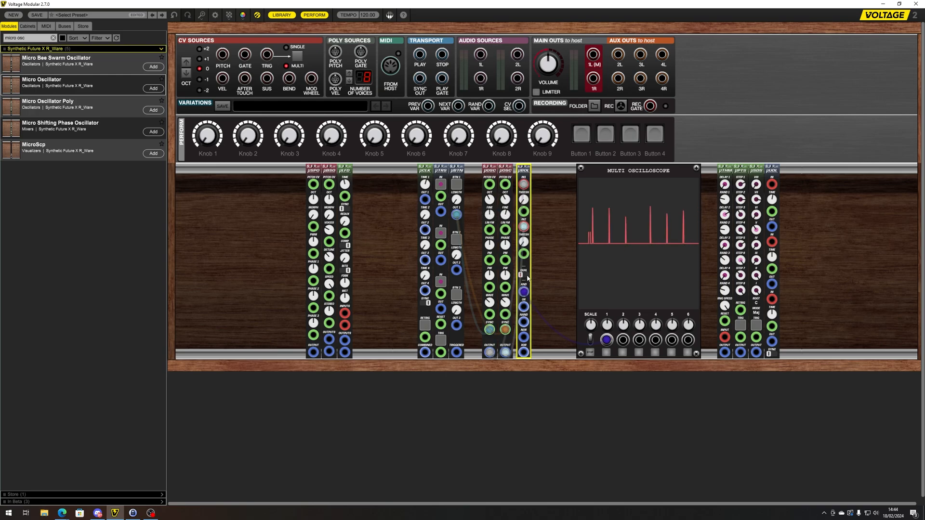
click(536, 300)
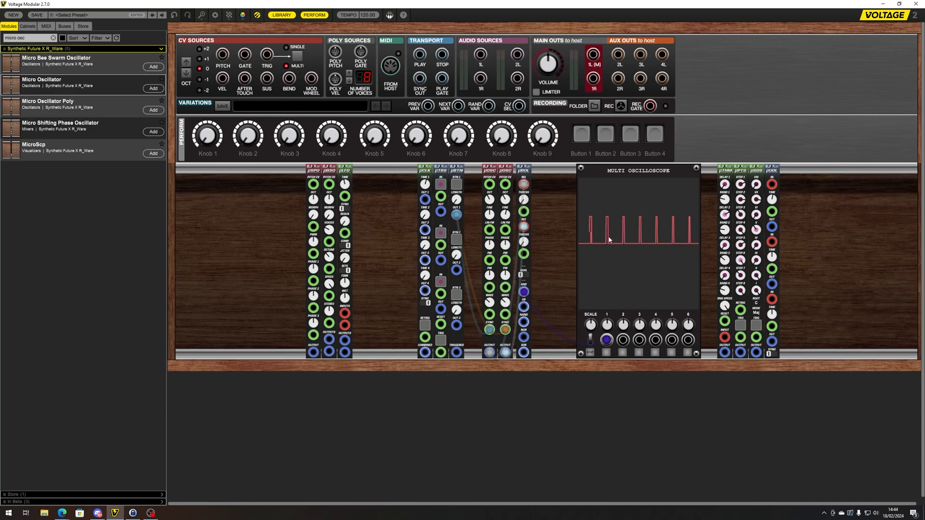
click(505, 218)
mouse_move(505, 218)
mouse_down()
mouse_move(503, 247)
mouse_move(514, 219)
mouse_up()
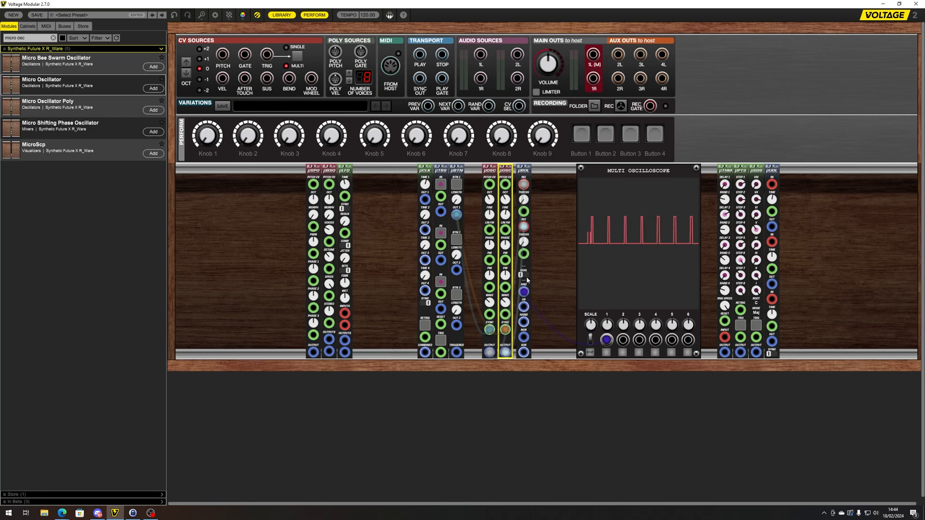
- Move the oscilloscope channel 1 cable through the logic module's OR and NAND outputs to the XOR output
click(524, 307)
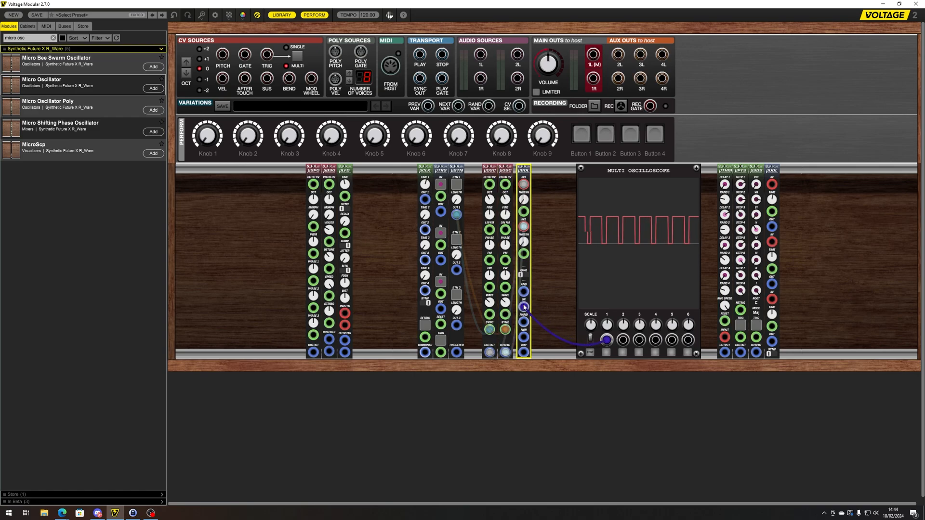
drag(524, 307, 523, 319)
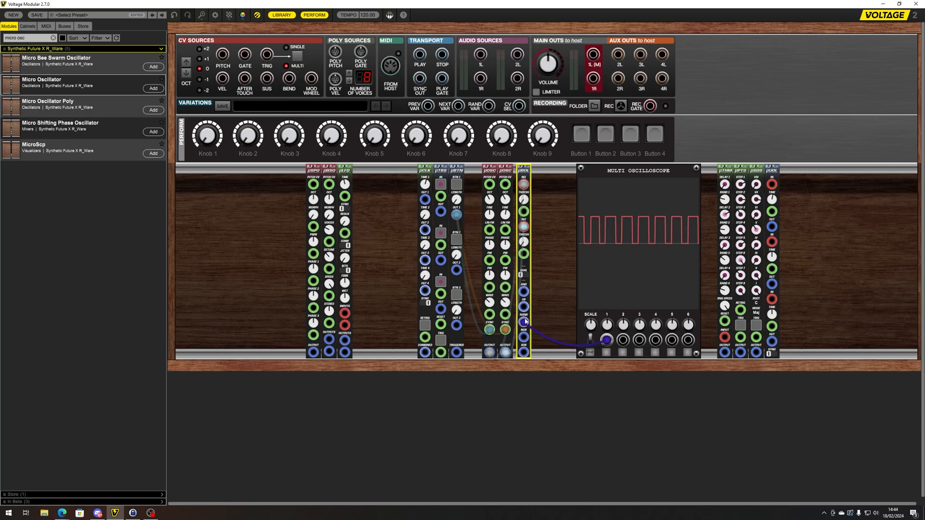
drag(524, 321, 532, 346)
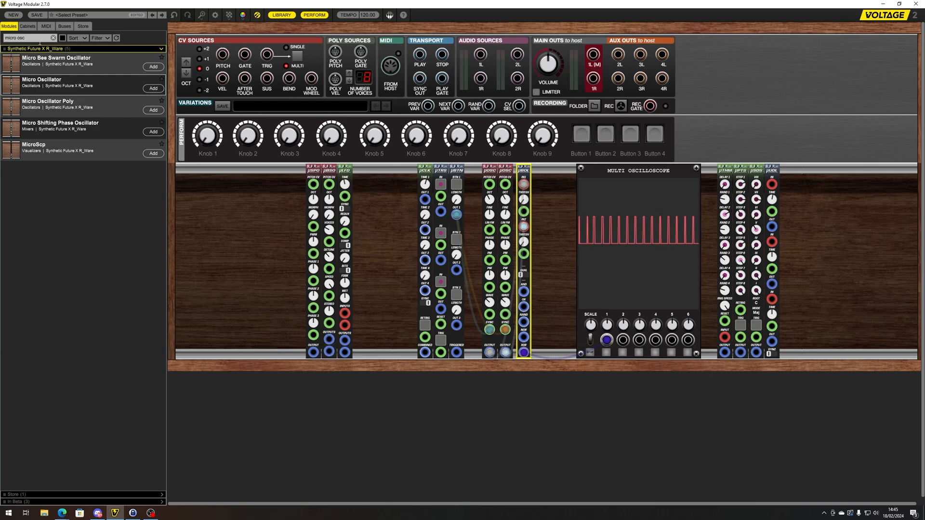
- Find and place a Micro Amplifier beside the logic module, and route the XOR, NOR and again XOR output through it to main output 1L
key(BackSpace)
key(BackSpace)
key(BackSpace)
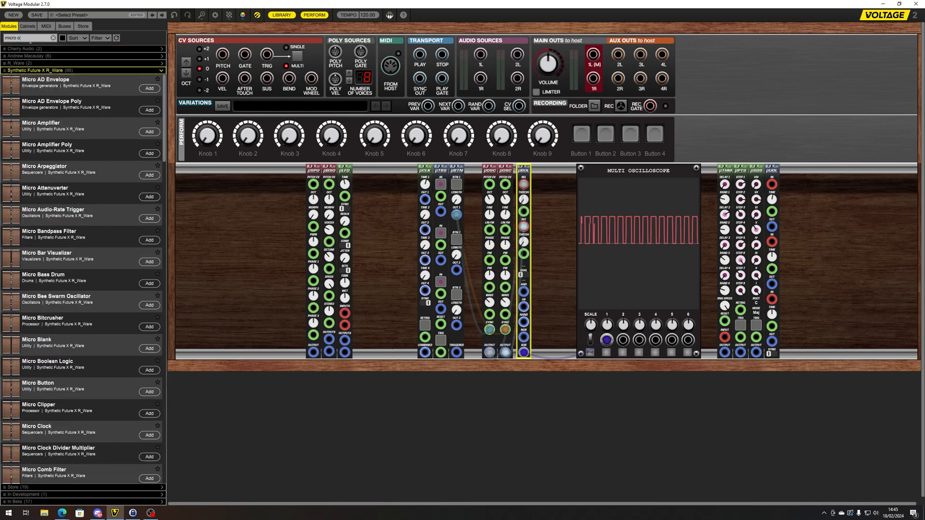
text(amp)
drag(41, 58, 551, 200)
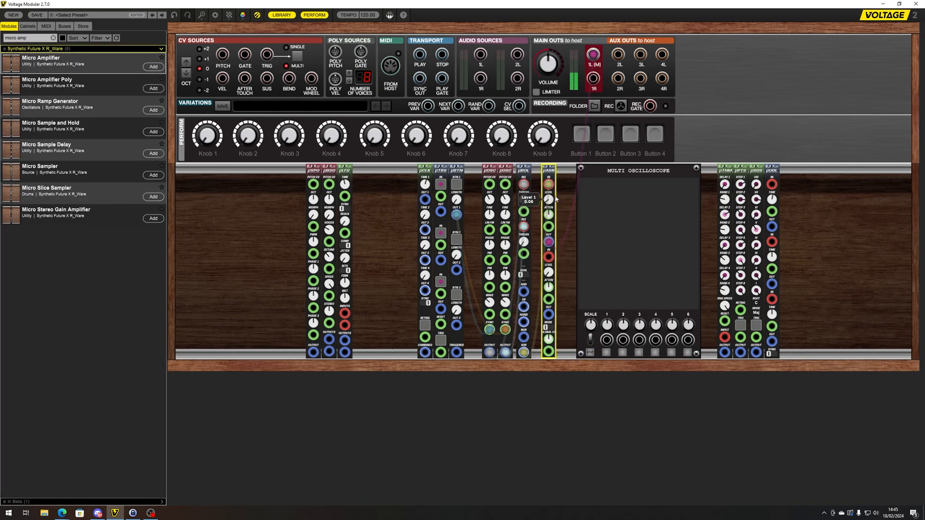
drag(524, 352, 528, 341)
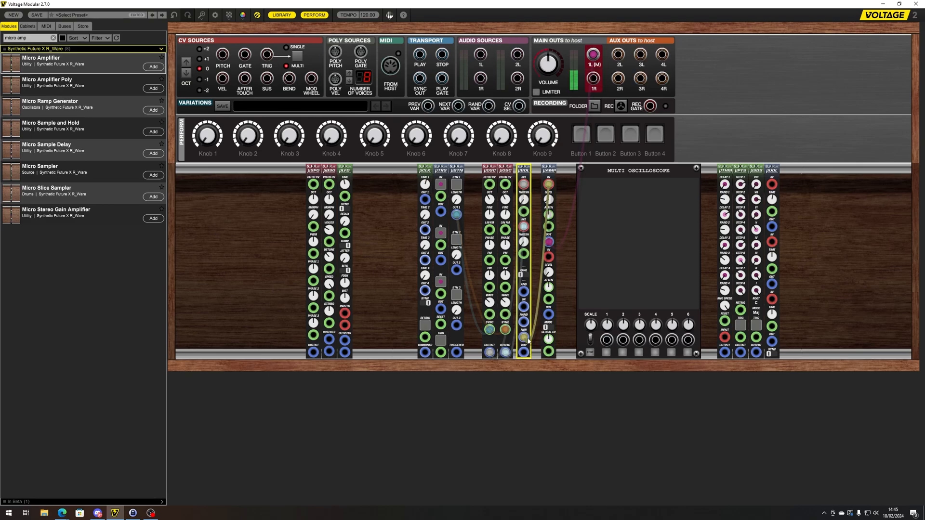
mouse_move(529, 339)
mouse_down()
mouse_move(553, 193)
mouse_move(524, 307)
mouse_move(524, 292)
mouse_move(524, 353)
mouse_up()
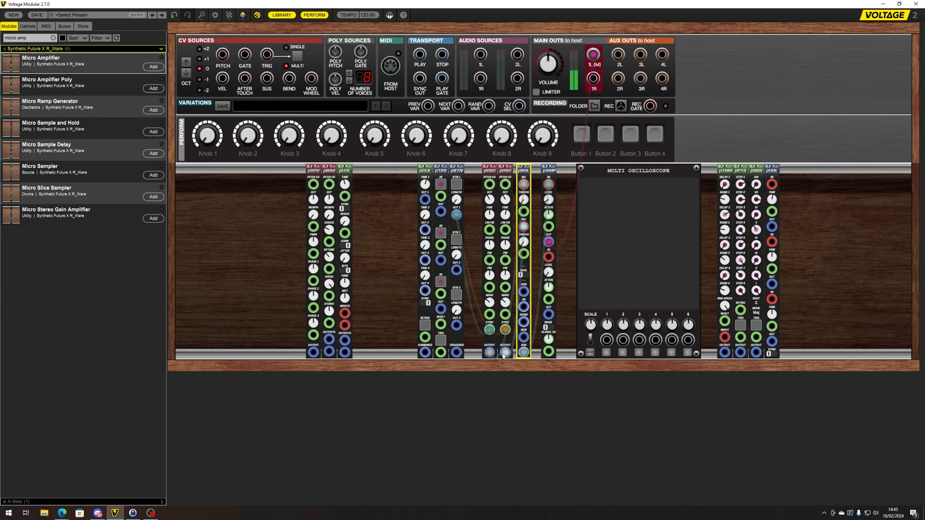
- Vary the oscillators' fine, octave and phase settings and the logic module's second threshold while listening to the XOR output
drag(506, 217, 536, 232)
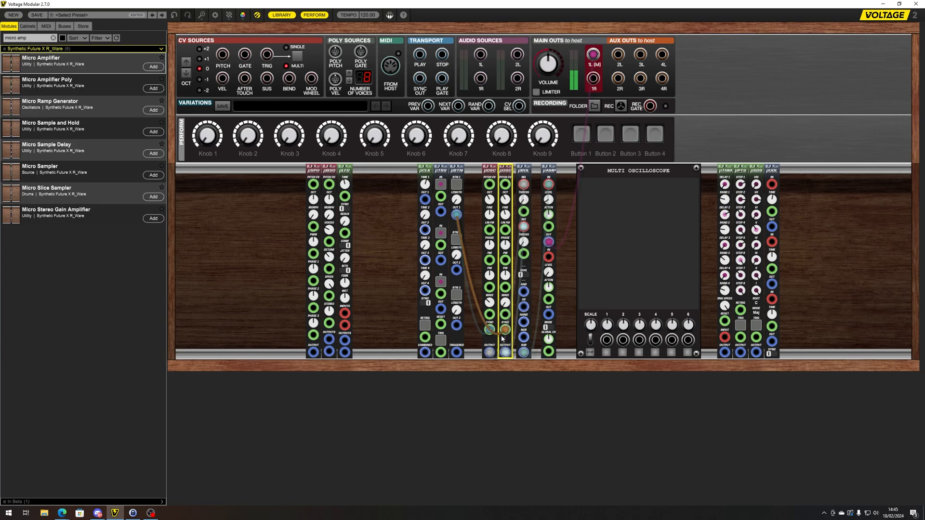
click(528, 244)
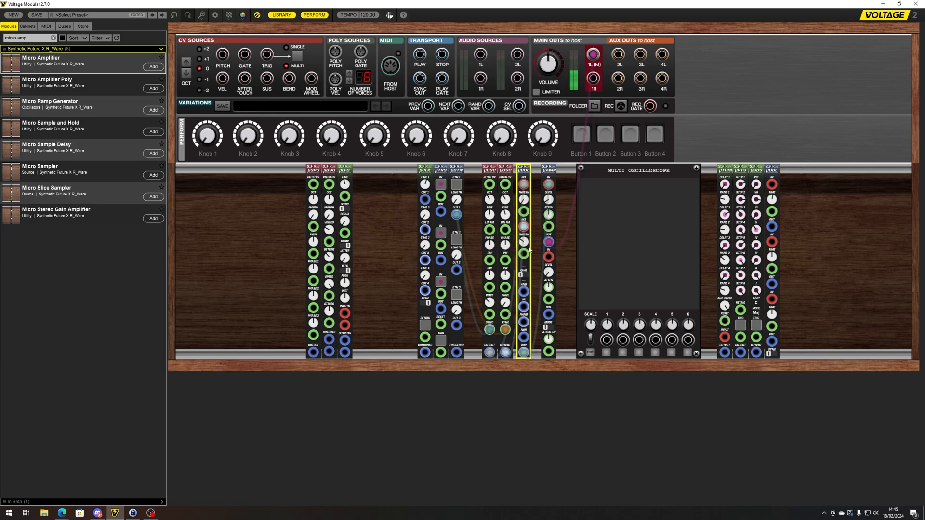
click(493, 204)
click(506, 205)
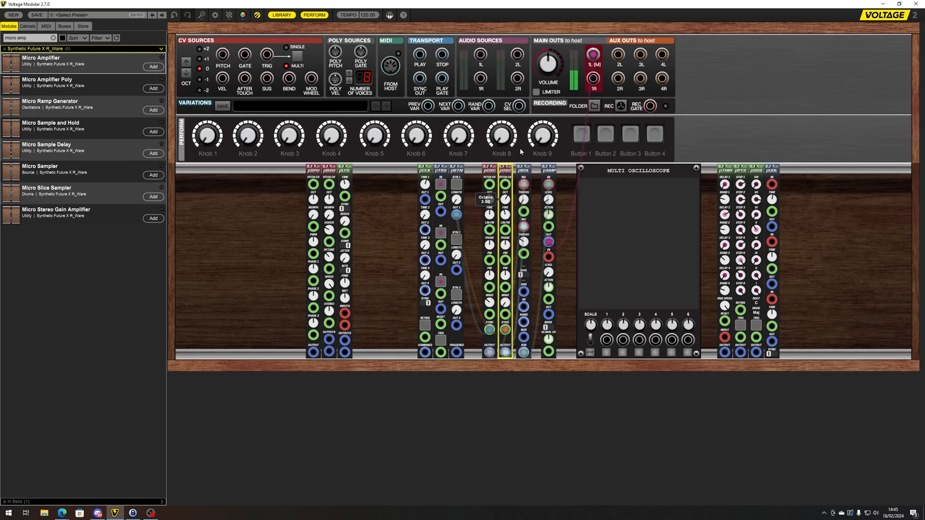
click(489, 200)
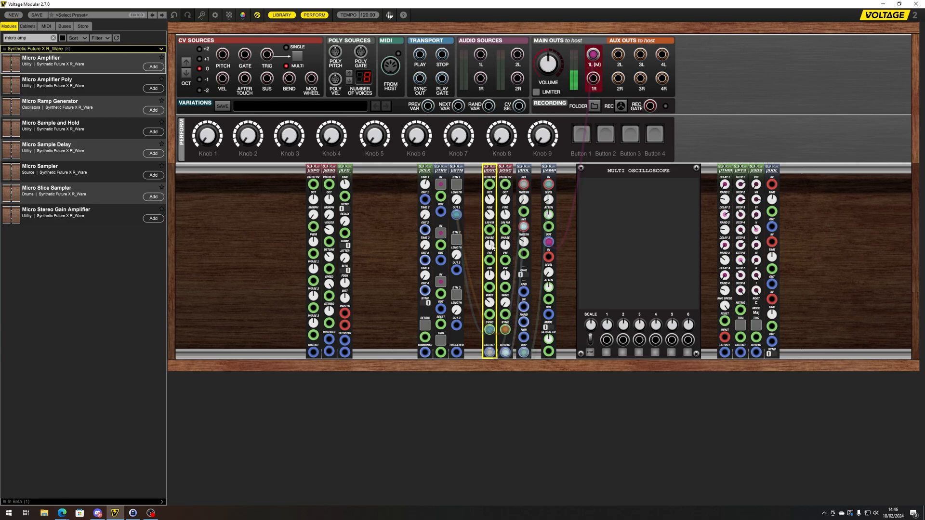
click(513, 231)
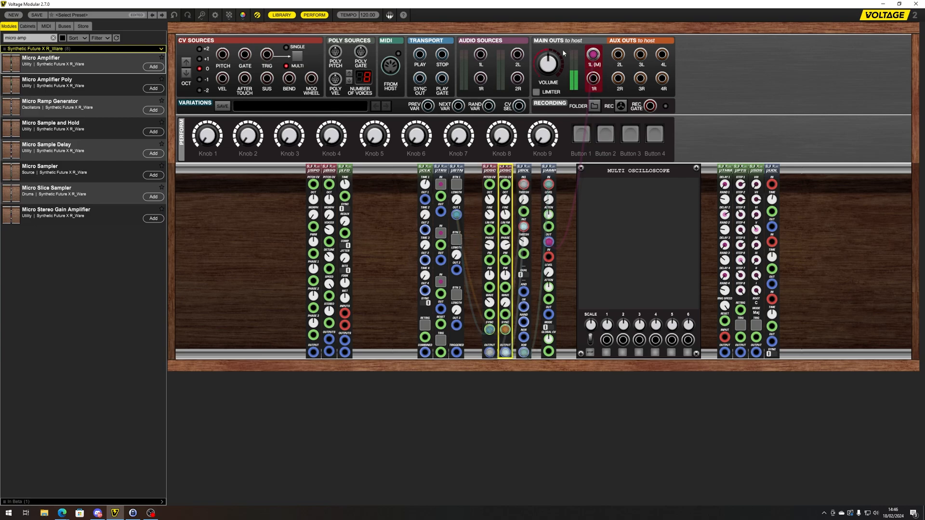
- Unpatch the Boolean logic demo, park the logic module at the end of the finished modules, and delete the second oscillator
click(550, 208)
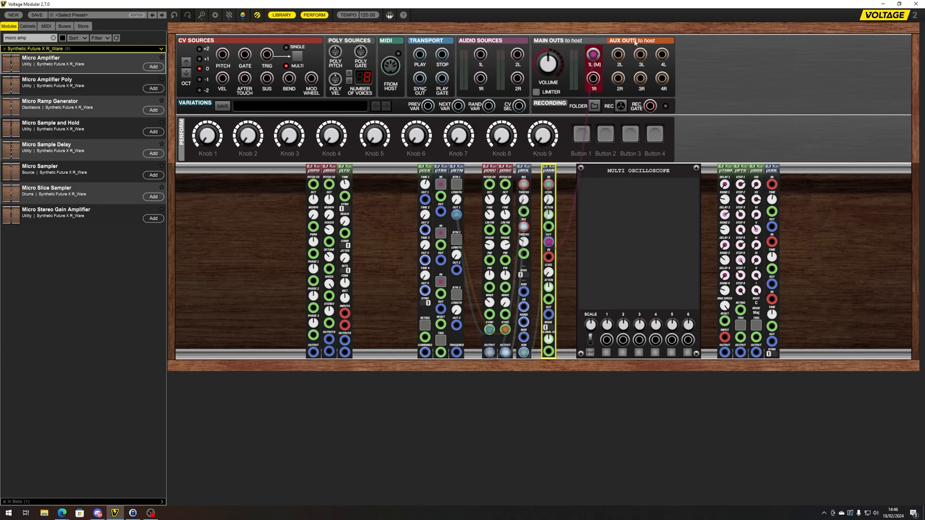
drag(594, 55, 657, 175)
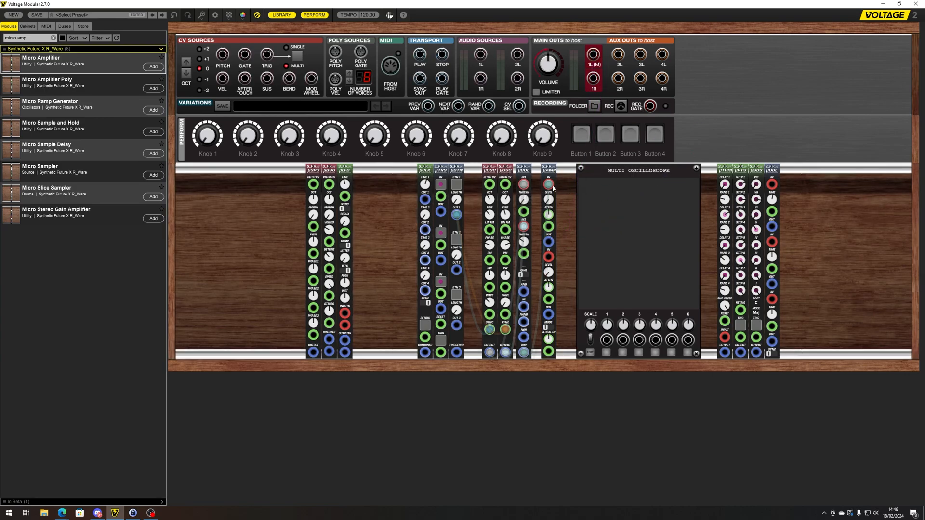
click(525, 184)
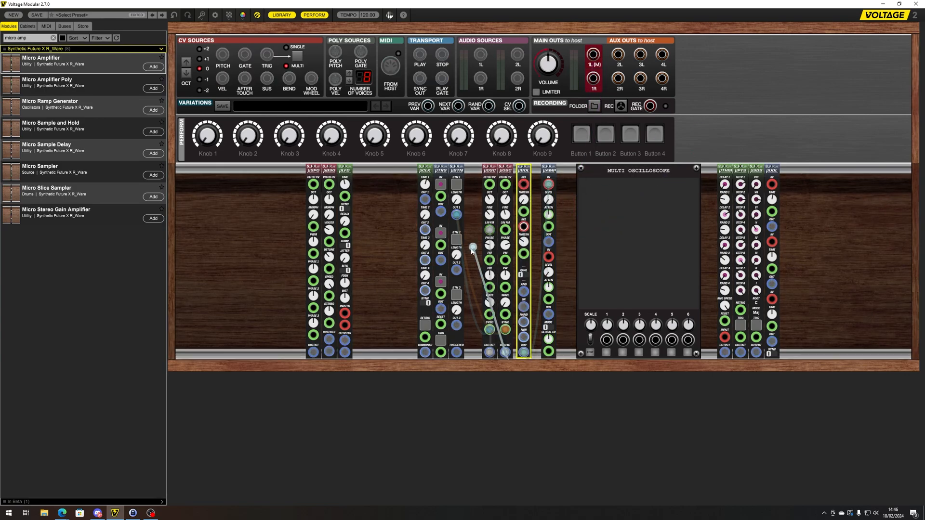
drag(525, 172, 788, 172)
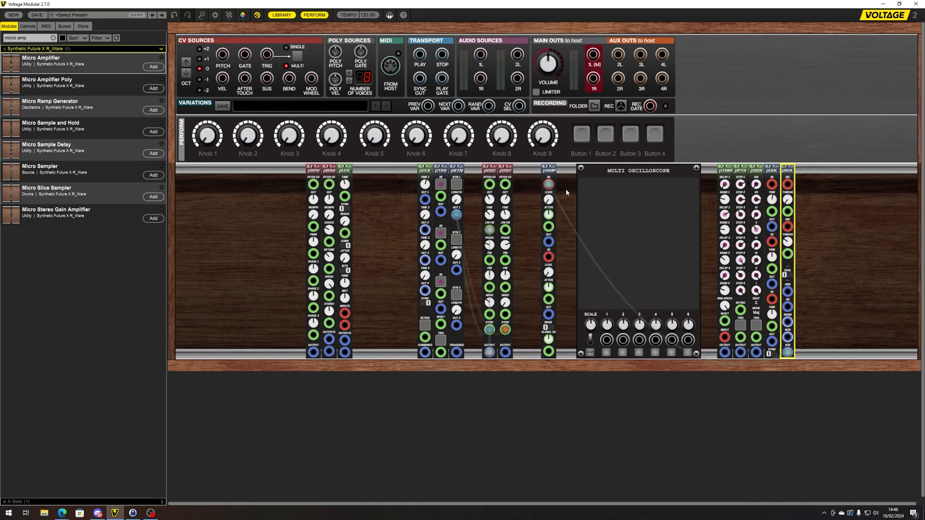
click(505, 193)
key(Delete)
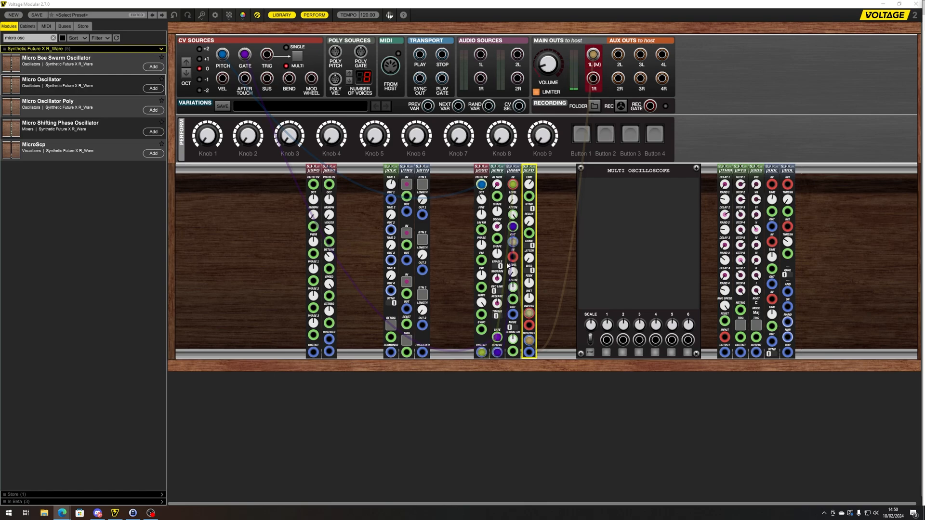
- Vary the time control of the delay module beside the amplifier while listening to the patched oscillator
click(504, 192)
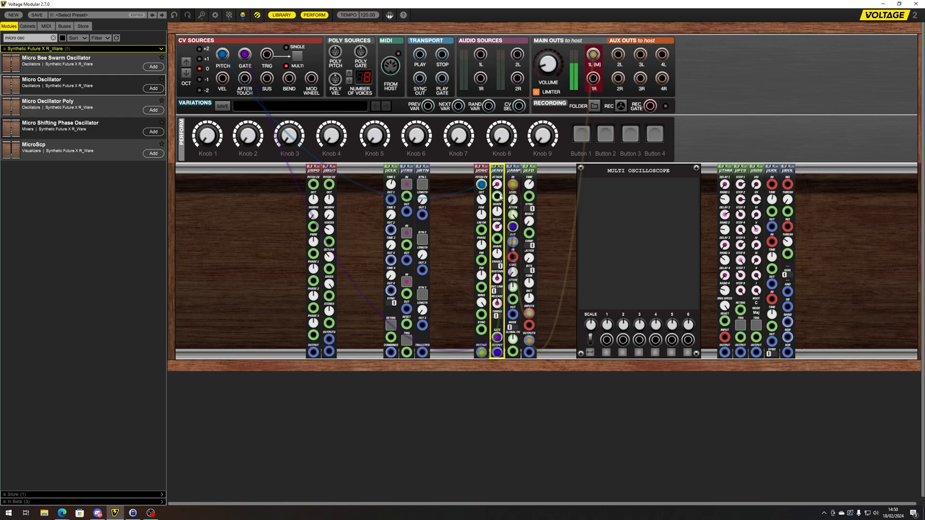
click(530, 189)
drag(540, 161, 550, 141)
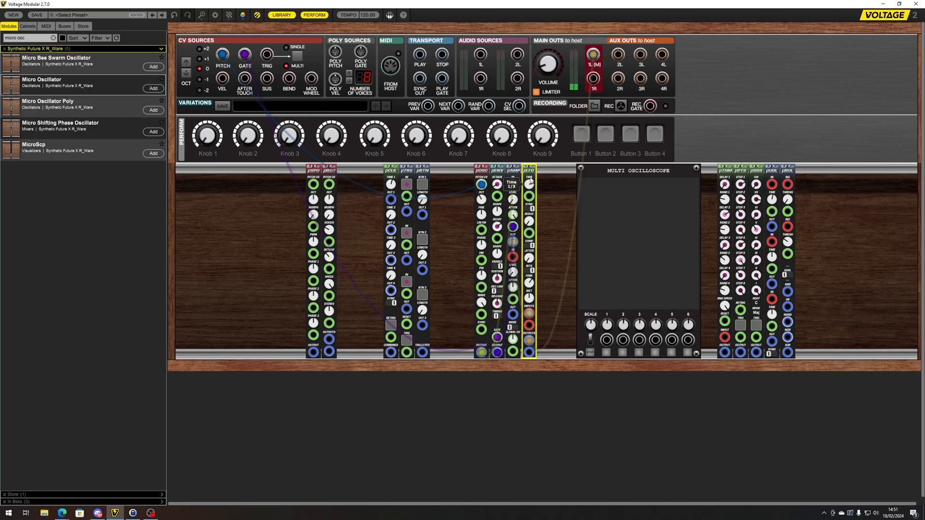
drag(532, 177, 532, 214)
mouse_move(534, 224)
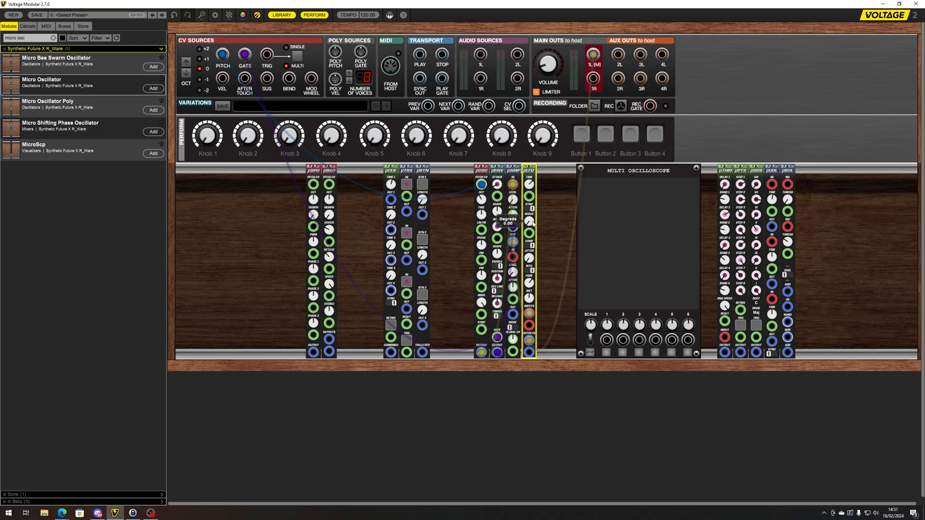
mouse_move(532, 283)
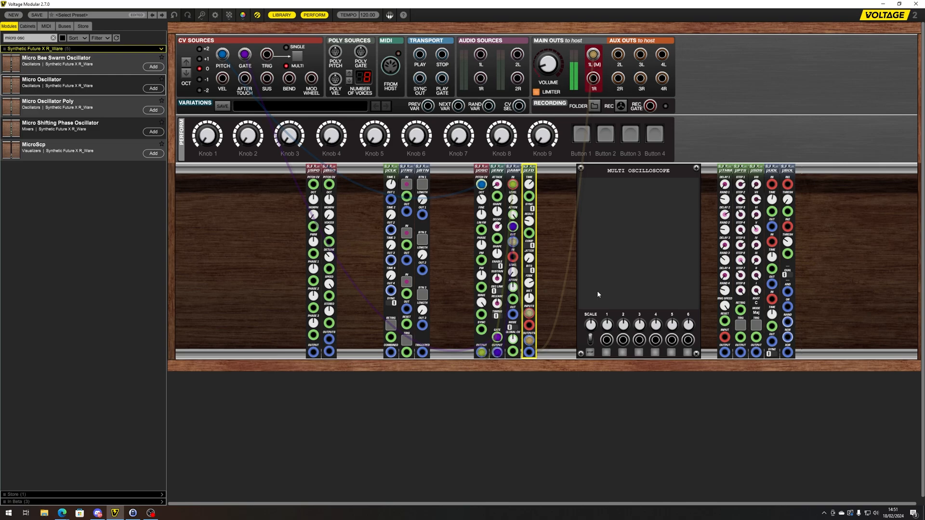
- Toggle the switch below the delay module's Degrade control and sweep the Degrade amount
click(531, 249)
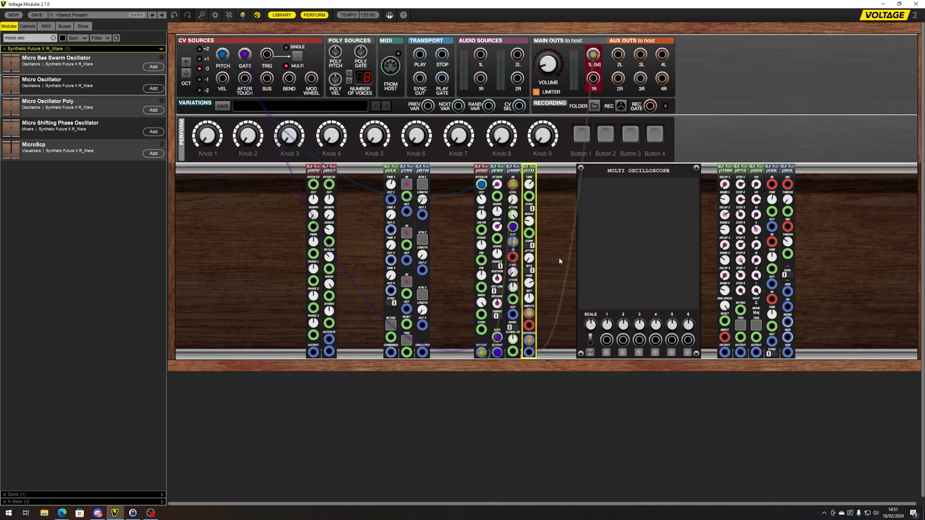
click(533, 246)
drag(539, 208, 534, 232)
mouse_move(534, 227)
drag(530, 222, 540, 186)
mouse_move(529, 228)
drag(532, 222, 530, 105)
mouse_move(536, 230)
- Toggle the switch below the delay module's Jitter control, set Degrade to about 0.75, and readjust the jitter, time and sync
mouse_move(530, 259)
click(532, 271)
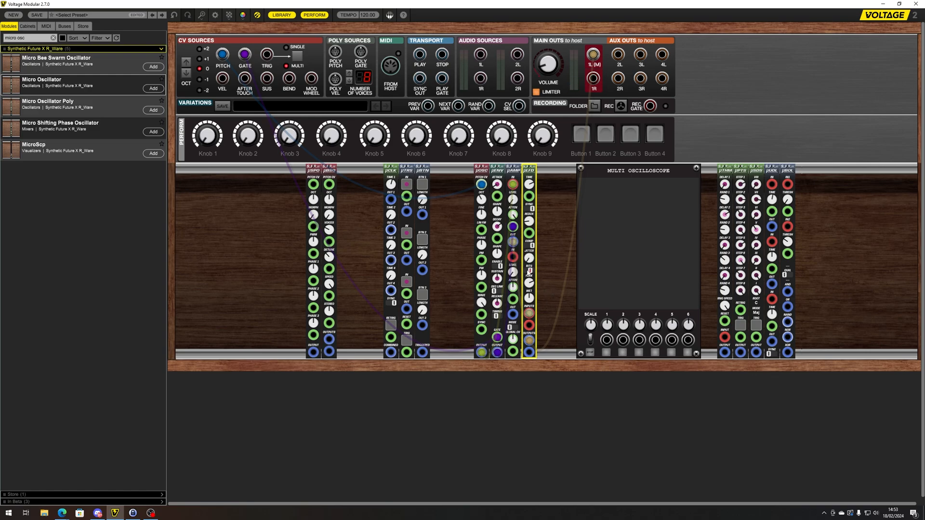
click(533, 273)
click(530, 273)
drag(534, 224, 538, 185)
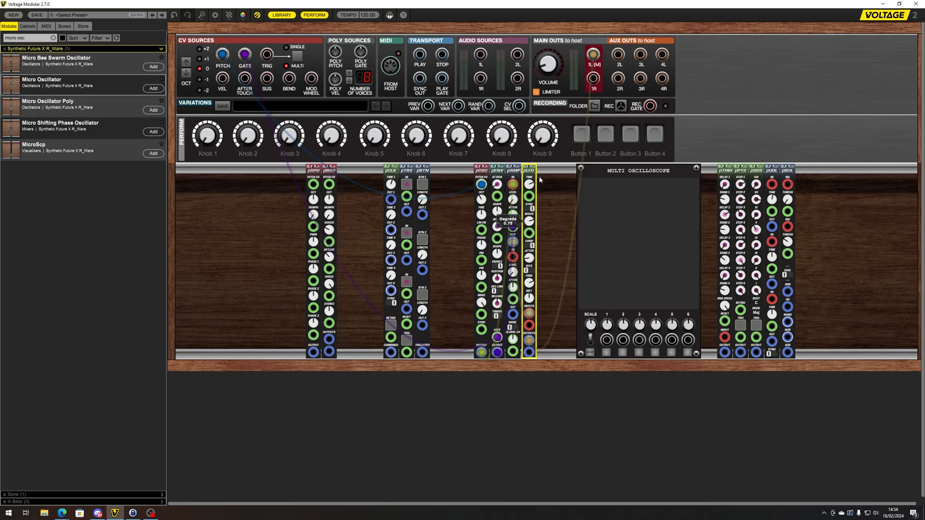
drag(529, 258, 531, 249)
drag(529, 184, 538, 174)
mouse_move(532, 208)
mouse_down()
mouse_move(531, 236)
mouse_move(534, 219)
mouse_up()
- Unpatch the delay module and park it at the end of the finished modules, and delete the Micro Oscillator beside the envelope
drag(529, 340, 538, 313)
drag(530, 171, 803, 171)
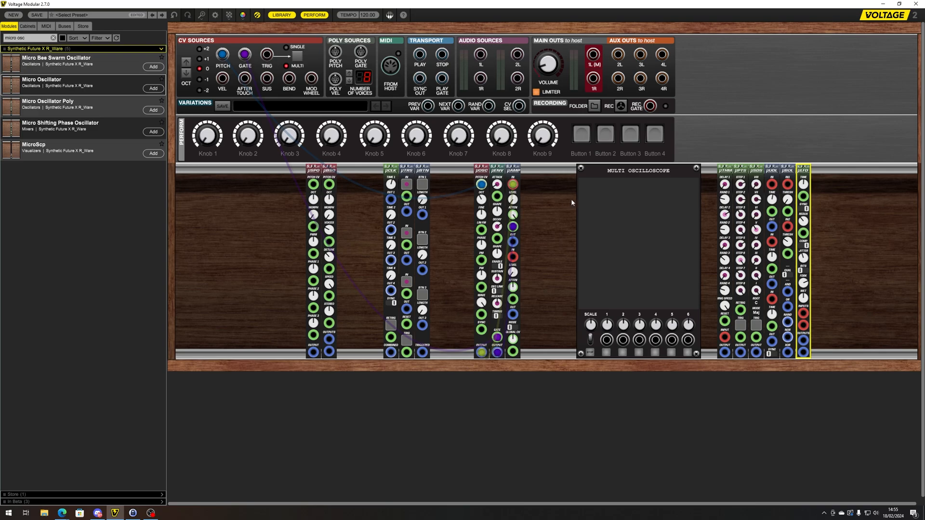
drag(374, 173, 497, 191)
click(458, 191)
click(480, 169)
key(Delete)
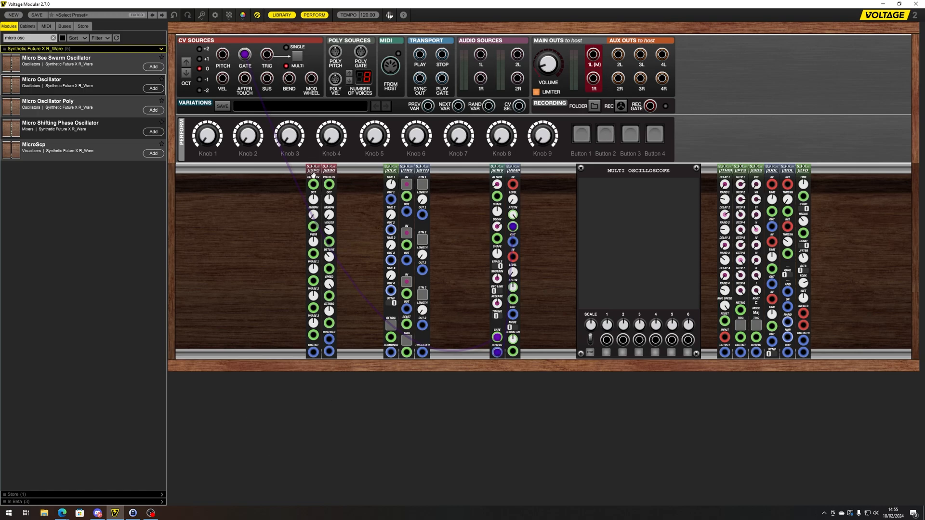
- Place the bee swarm oscillator beside the envelope and patch it from keyboard pitch through both amplifier channels to main outputs 1L and 1R
drag(335, 168, 508, 207)
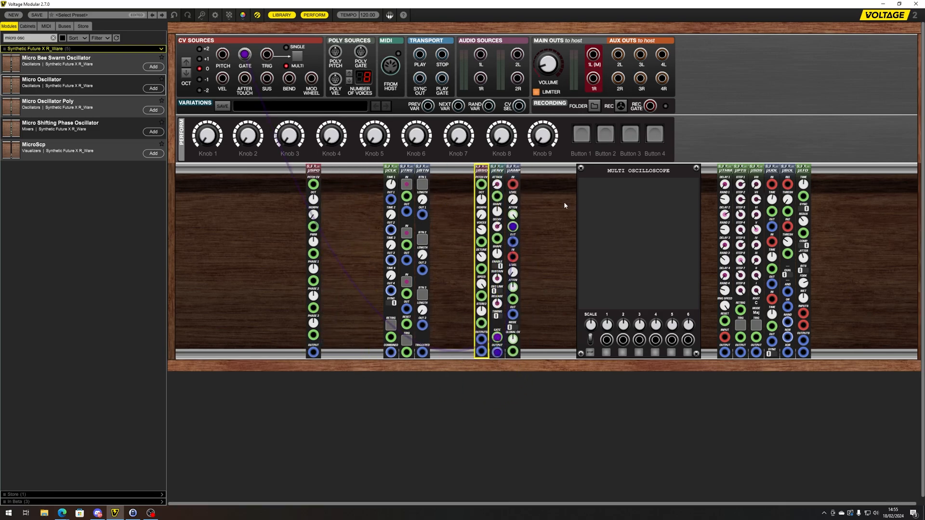
drag(267, 55, 222, 54)
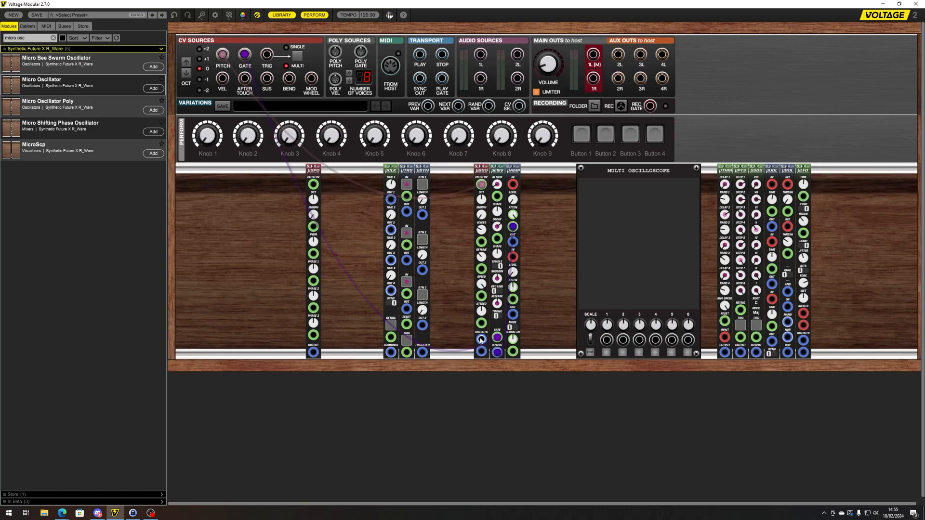
drag(481, 340, 513, 257)
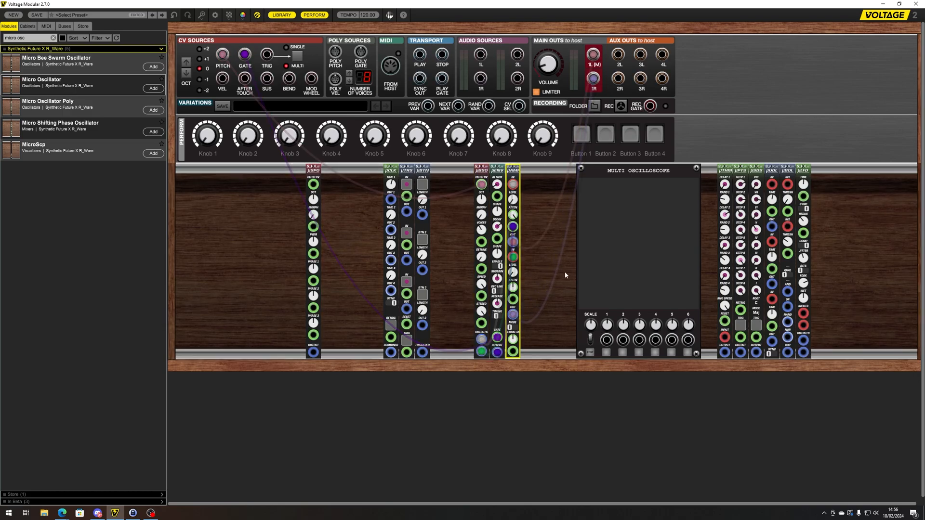
drag(510, 243, 513, 340)
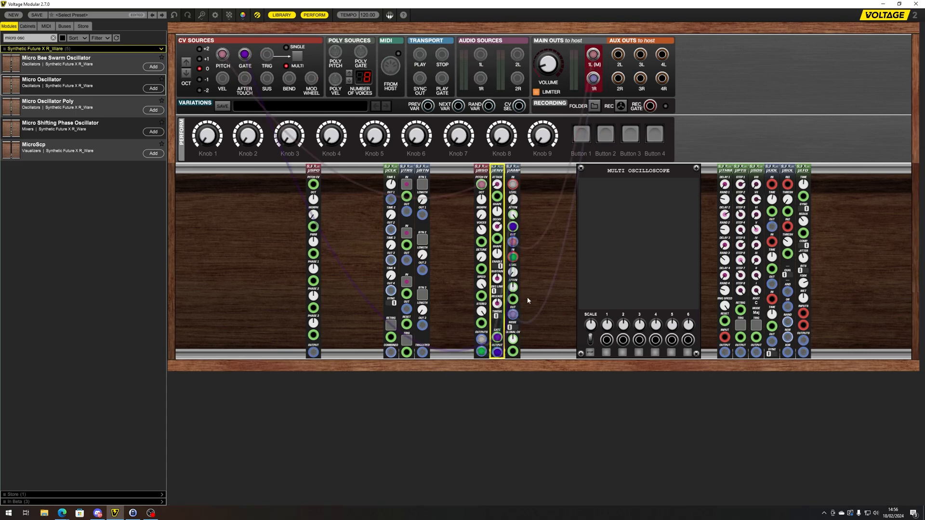
drag(513, 300, 546, 302)
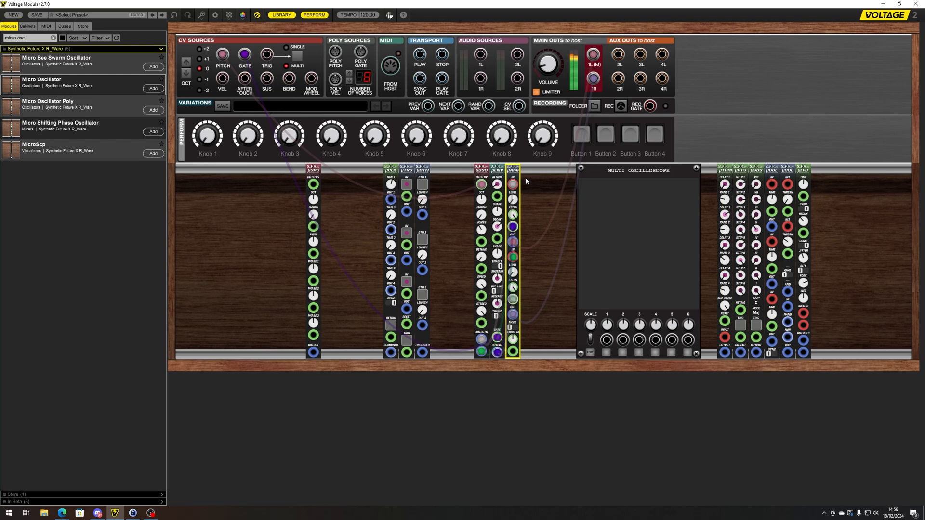
- Audition the bee swarm oscillator's Voices and Speed controls through the stereo output
click(481, 230)
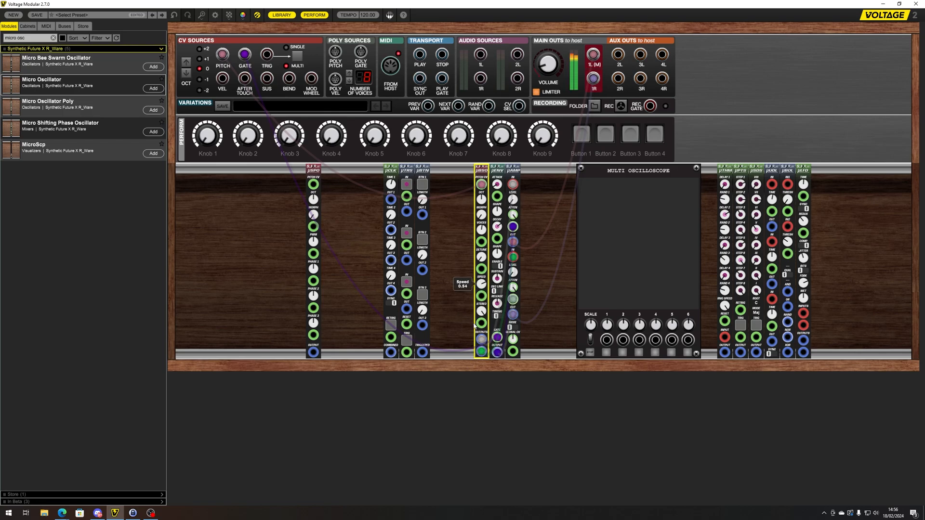
mouse_move(487, 254)
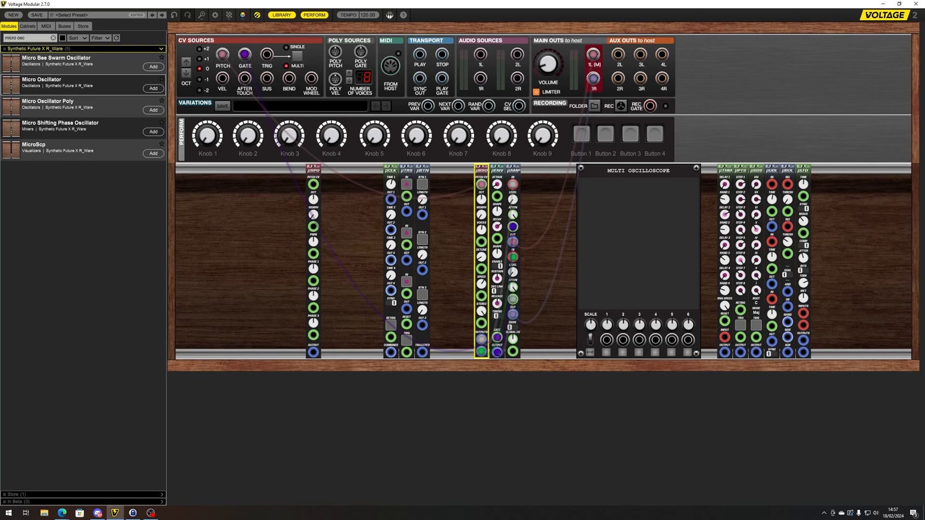
key(alt+Tab)
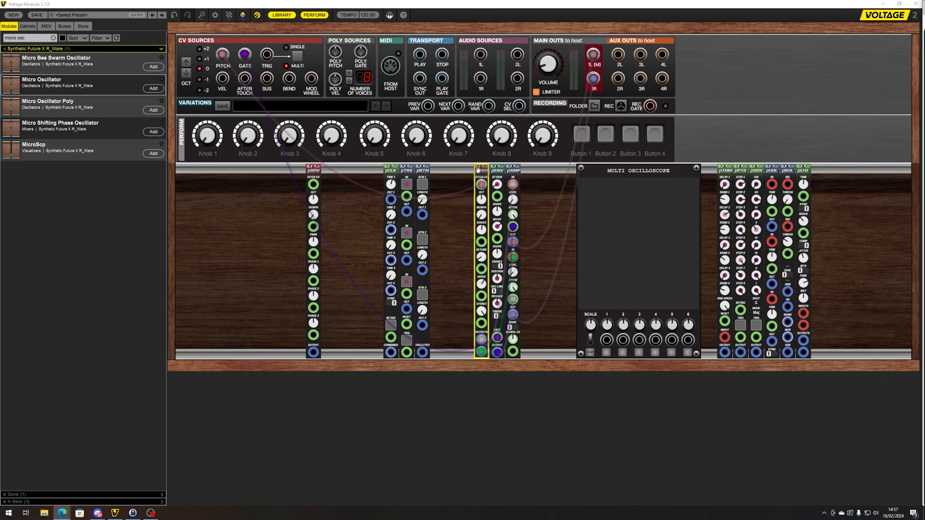
click(544, 239)
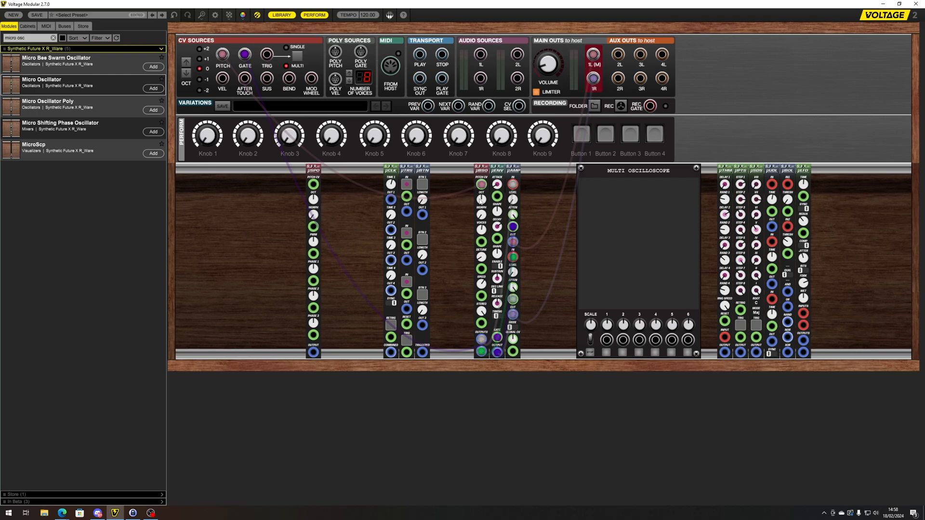
mouse_move(480, 200)
click(481, 231)
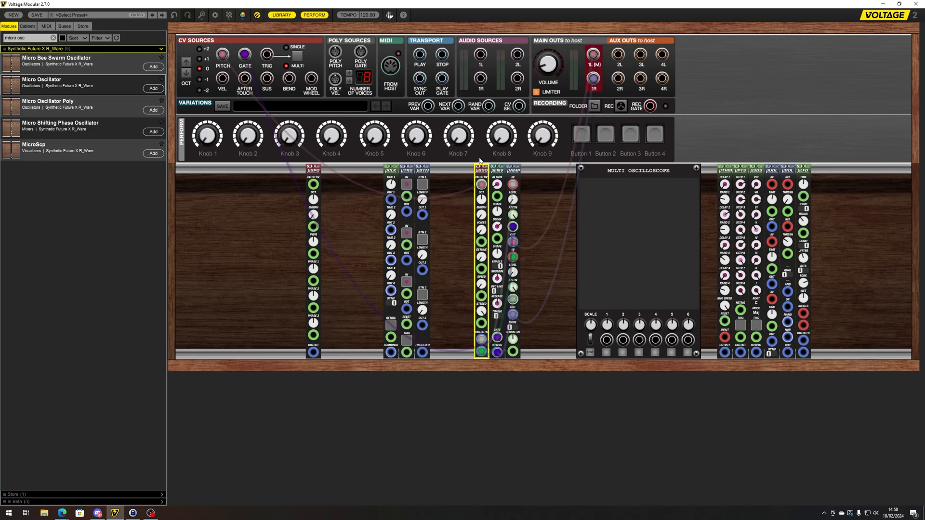
- Sweep the bee swarm oscillator's Morph control and try its output on Multi Oscilloscope channel 1
mouse_move(481, 222)
drag(482, 214, 487, 144)
drag(481, 343, 606, 340)
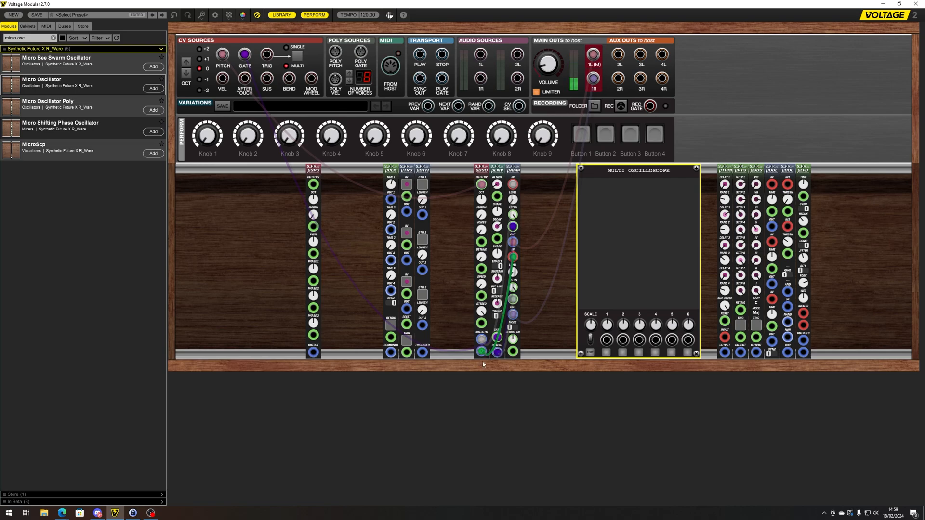
click(484, 220)
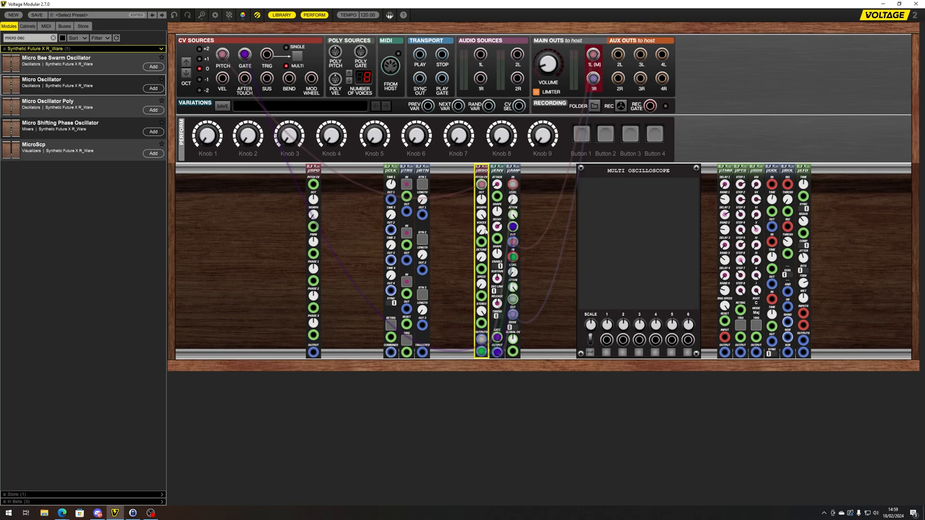
- Set the bee swarm oscillator's Voices to 2 and then 4, and raise the voice count further
drag(493, 218, 483, 235)
text(2)
key(Return)
mouse_move(482, 259)
drag(480, 231, 479, 233)
text(4)
key(Return)
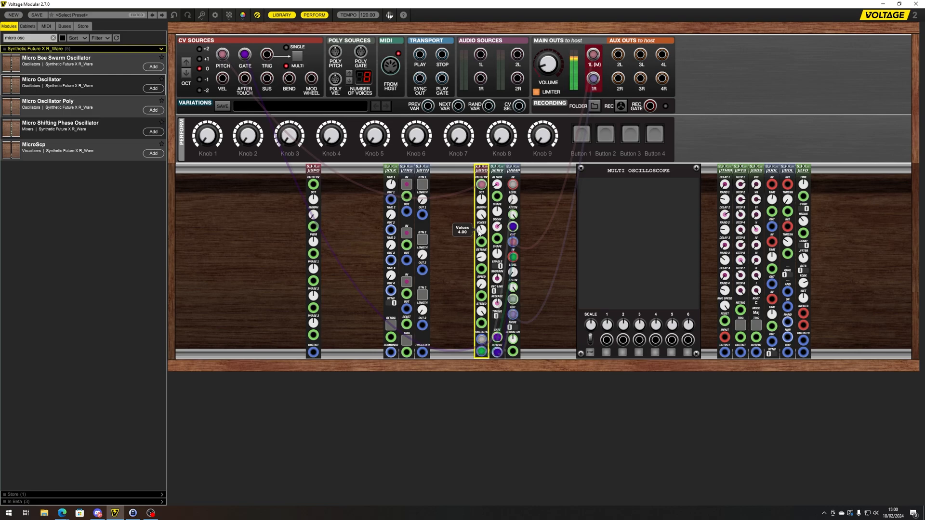
drag(479, 233, 491, 170)
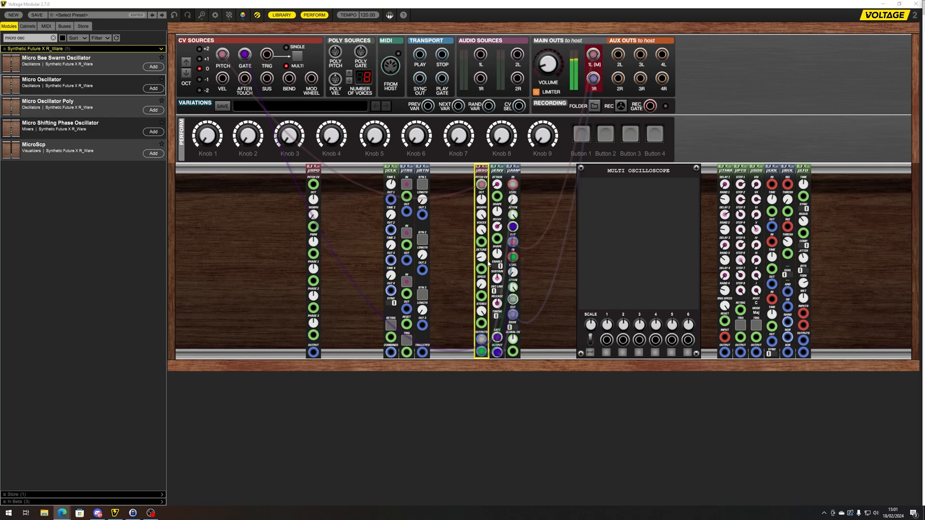
- Try the bee swarm oscillator's Detune at 1.00 and other amounts while varying its Speed and Stereo controls
mouse_move(482, 256)
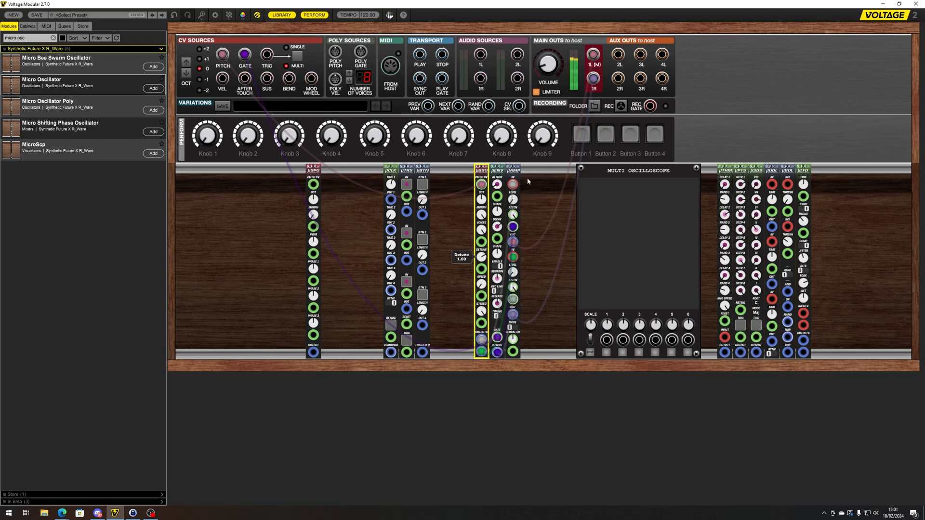
drag(482, 285, 494, 257)
click(483, 314)
drag(484, 259, 485, 285)
drag(482, 285, 482, 290)
- Sweep the bee swarm oscillator's Detune up and down, adjust its octave, and raise and lower its Speed
mouse_move(485, 260)
drag(487, 261, 487, 235)
drag(482, 258, 484, 325)
mouse_move(481, 201)
mouse_down()
mouse_move(478, 227)
mouse_move(485, 201)
mouse_up()
mouse_move(481, 257)
mouse_down()
mouse_move(483, 231)
mouse_move(485, 241)
mouse_up()
drag(485, 282, 490, 257)
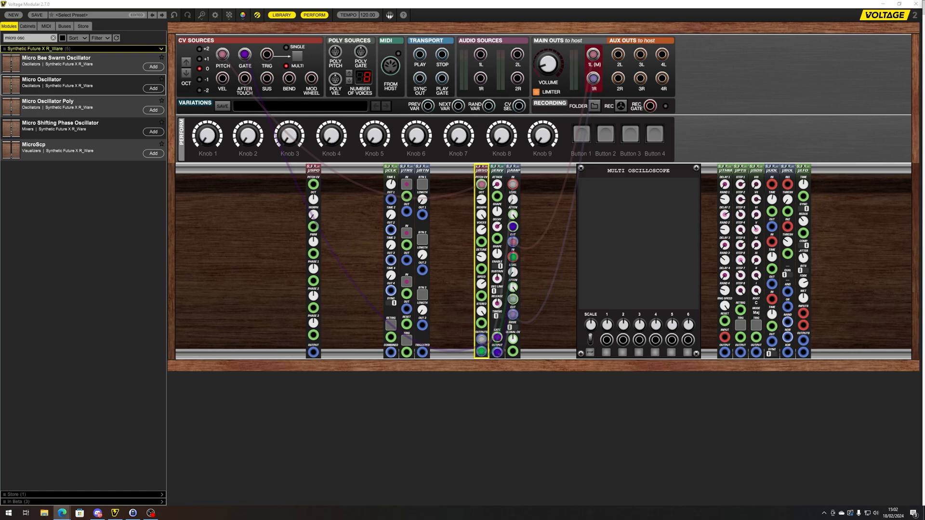
mouse_move(483, 288)
drag(484, 285, 445, 375)
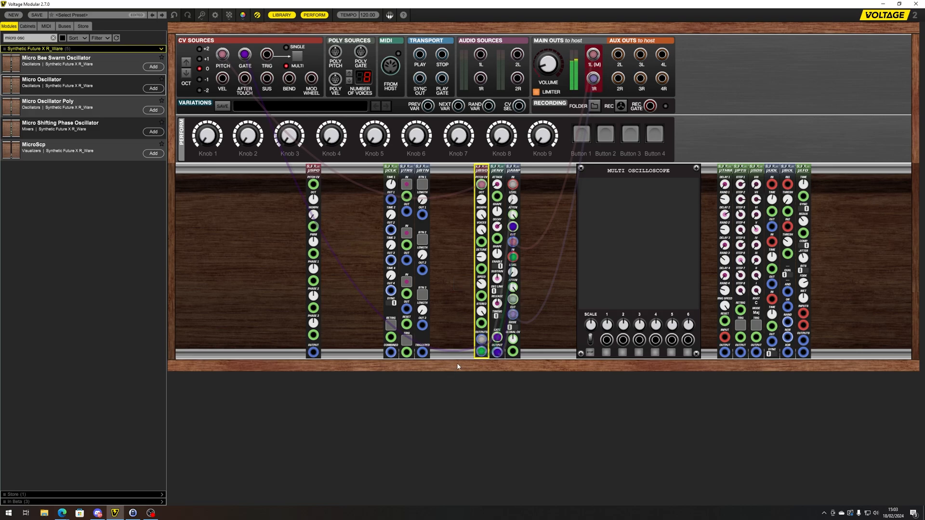
mouse_move(480, 317)
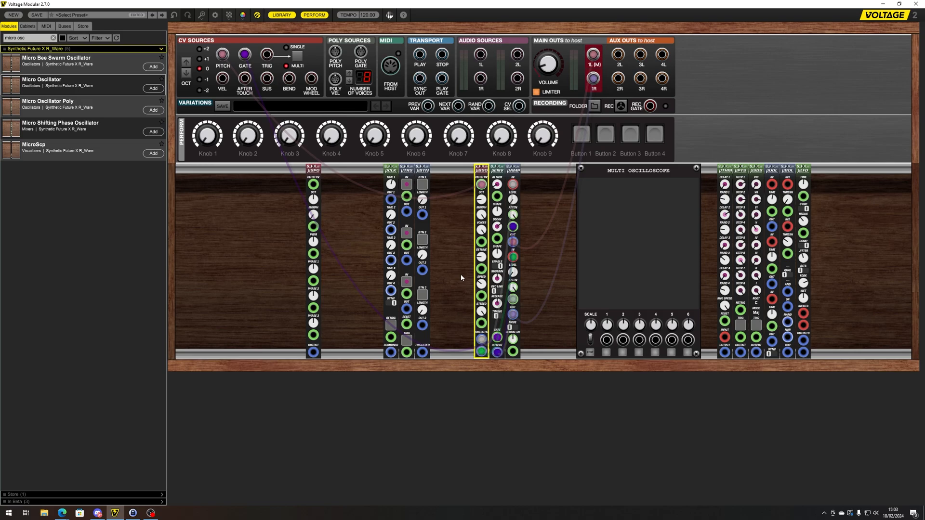
- Shift the bee swarm oscillator, envelope and amplifier together slightly along the row, and readjust the oscillator's Detune
mouse_move(484, 164)
mouse_down()
mouse_move(465, 166)
mouse_move(485, 166)
mouse_up()
shift+click(518, 174)
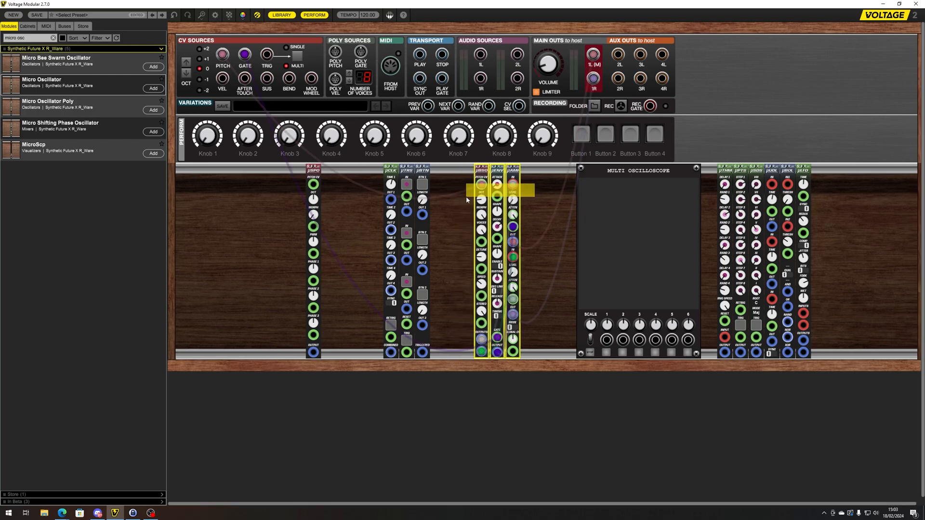
click(458, 177)
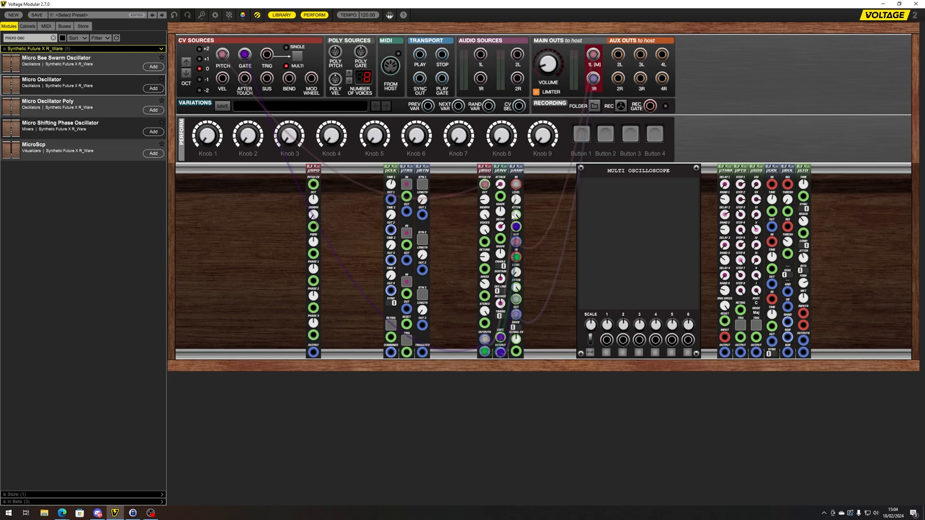
click(485, 252)
drag(485, 252, 480, 326)
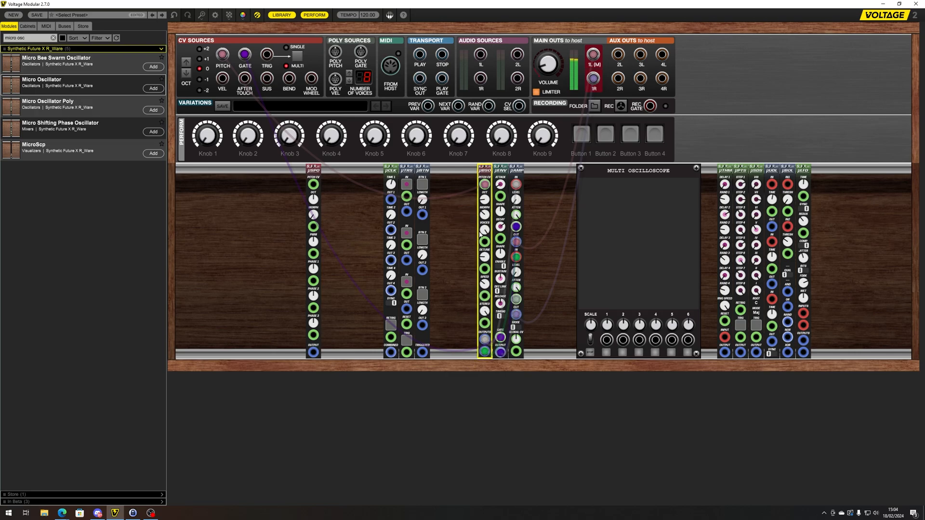
- Readjust the bee swarm oscillator's Speed control
mouse_move(485, 258)
mouse_move(485, 285)
drag(484, 298, 483, 207)
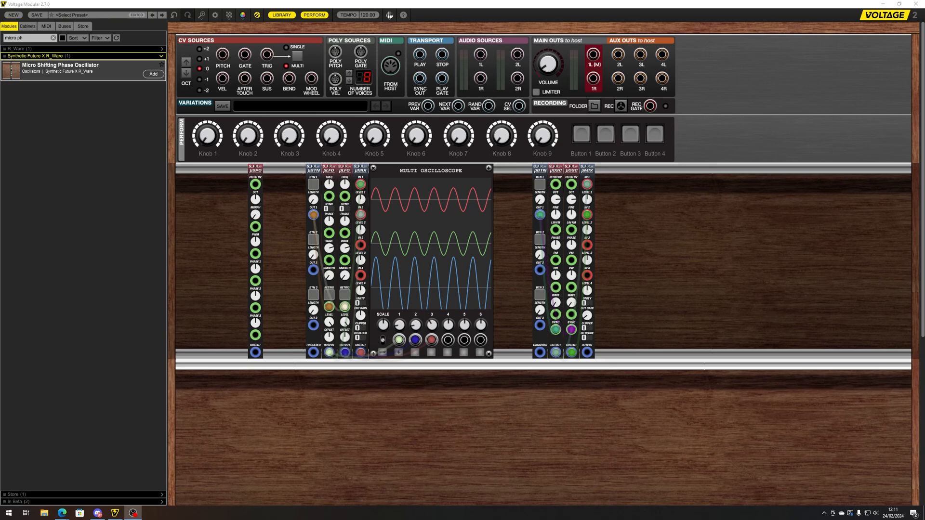
- Move the button, oscillator and mixer group, and the LFO group with its oscilloscope, further right along the upper row
click(755, 234)
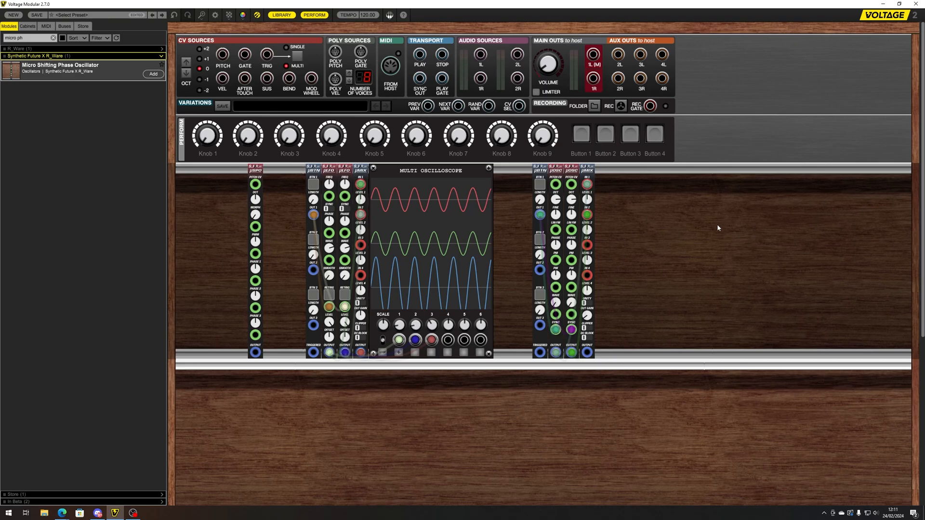
drag(512, 186, 643, 198)
drag(536, 168, 614, 169)
drag(561, 179, 350, 183)
click(327, 198)
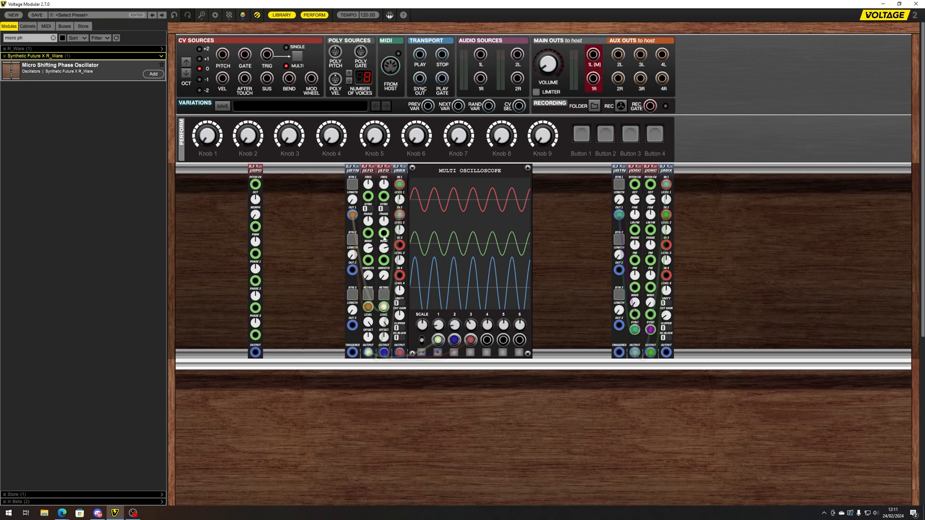
- Set the second LFO's Phase to 0.5 and then 0.25, comparing the combined wave on the oscilloscope
click(384, 225)
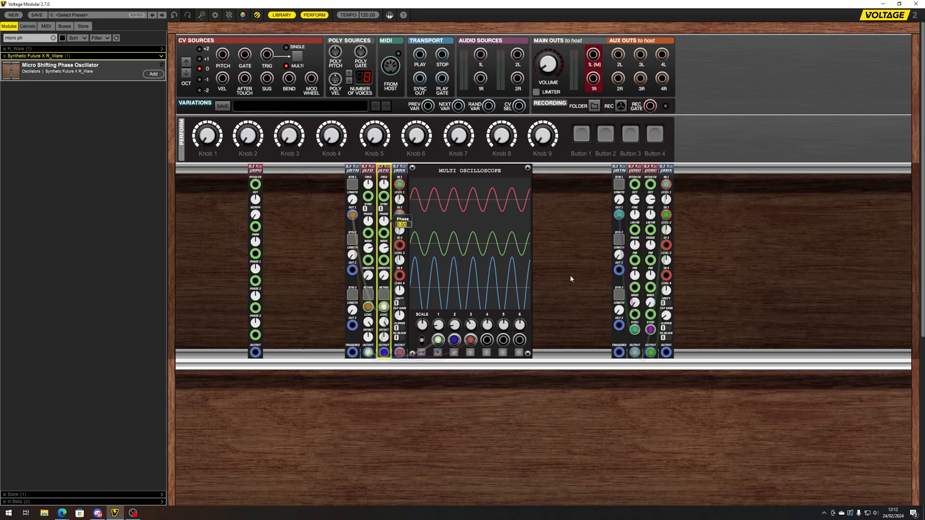
text(0.5)
key(Return)
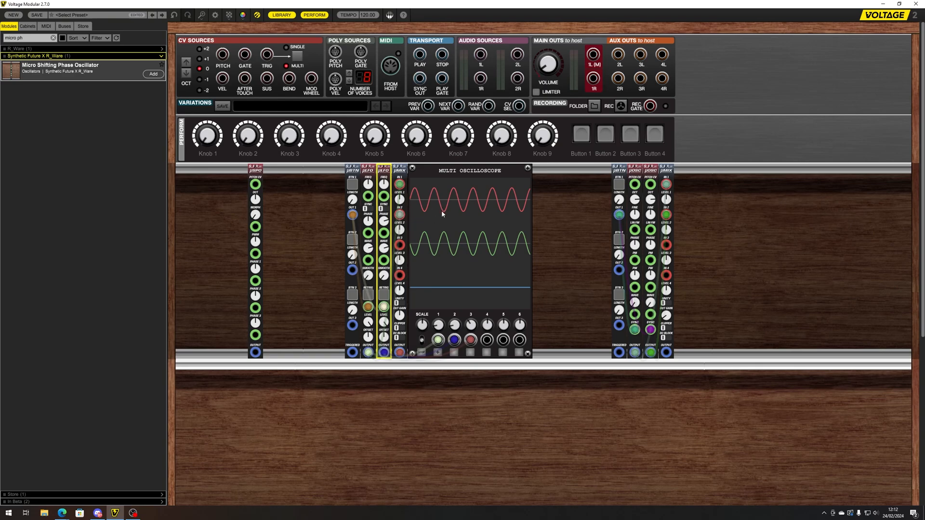
click(448, 251)
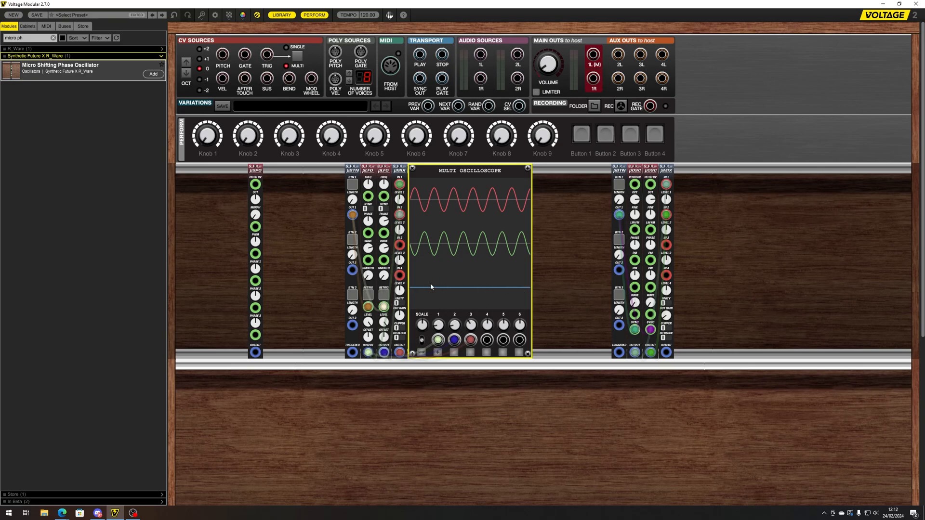
click(388, 223)
text(0.25)
key(Return)
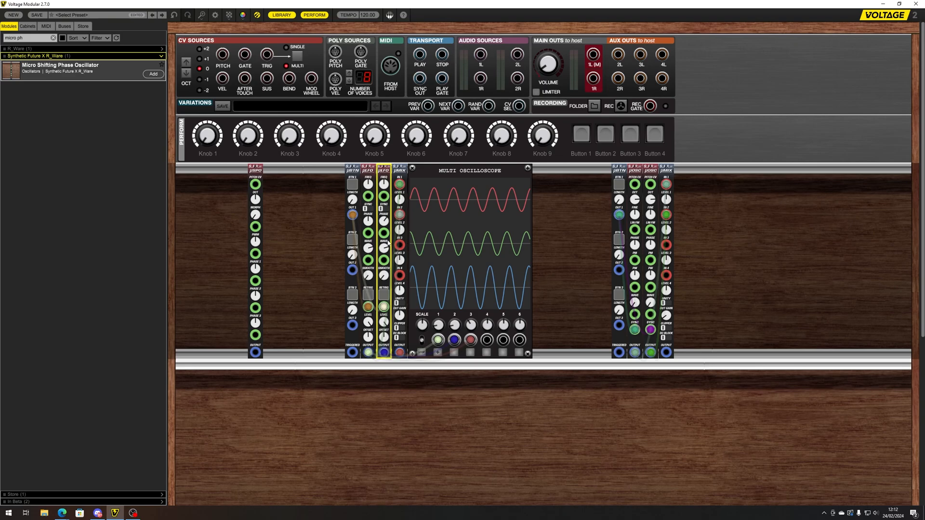
mouse_move(384, 223)
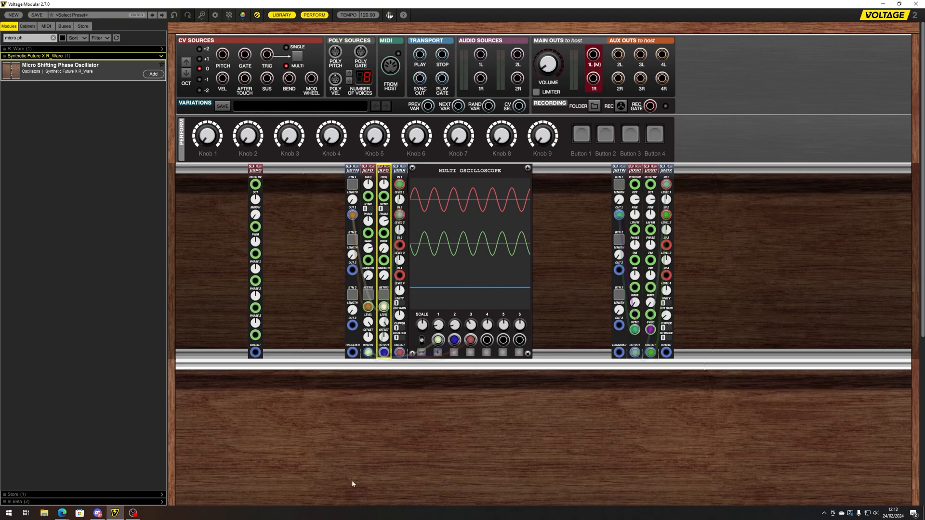
- Switch both LFOs to a sawtooth wave and set the second LFO's Phase to 0.50
click(367, 358)
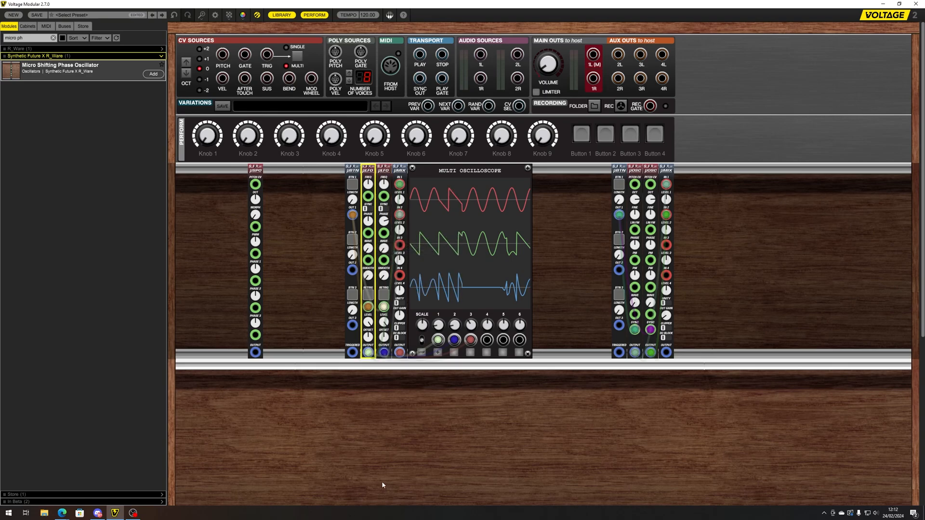
click(352, 287)
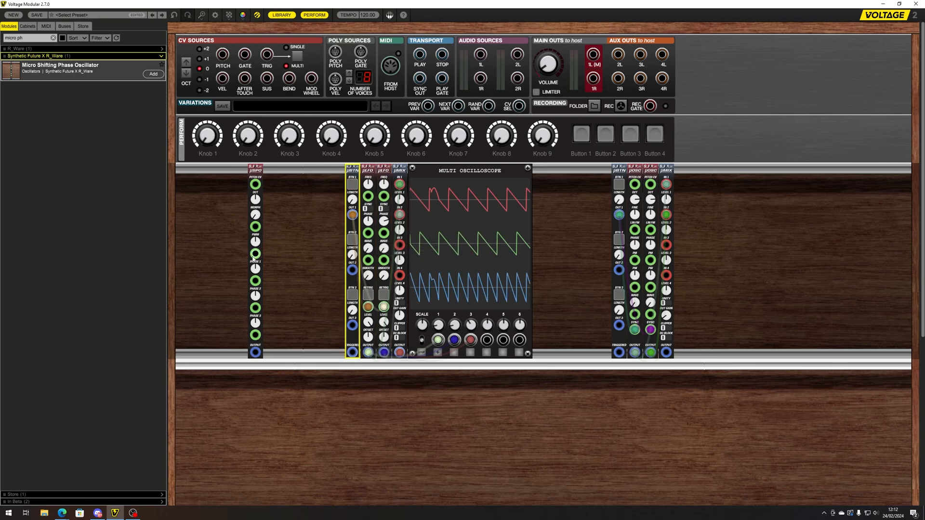
mouse_move(251, 247)
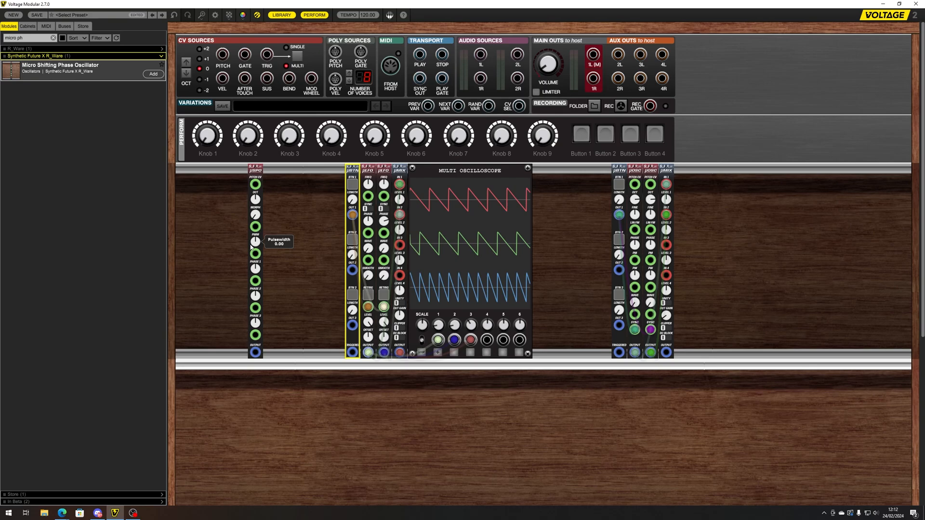
click(384, 220)
text(0.50)
key(Return)
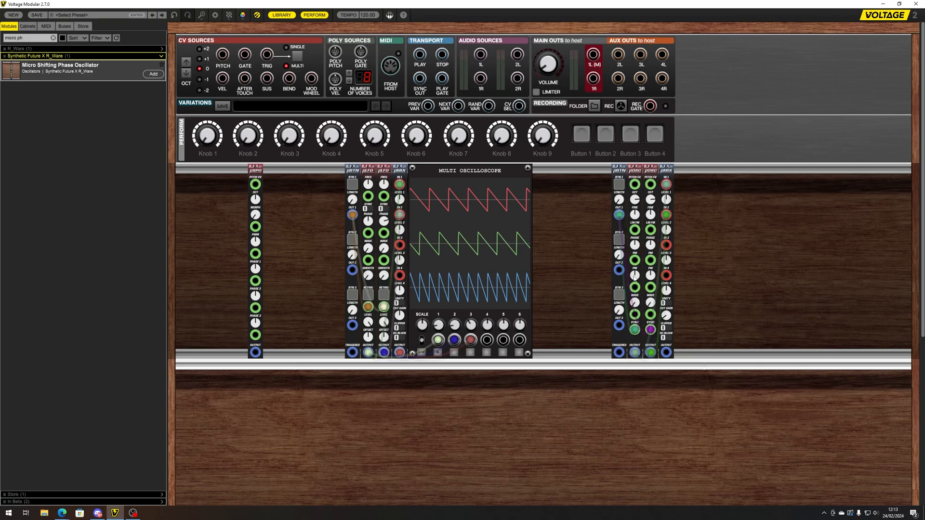
- Patch the oscillator pair's mixer output to main out 1L and raise the main volume to about -15 dB
mouse_move(634, 302)
drag(667, 352, 593, 54)
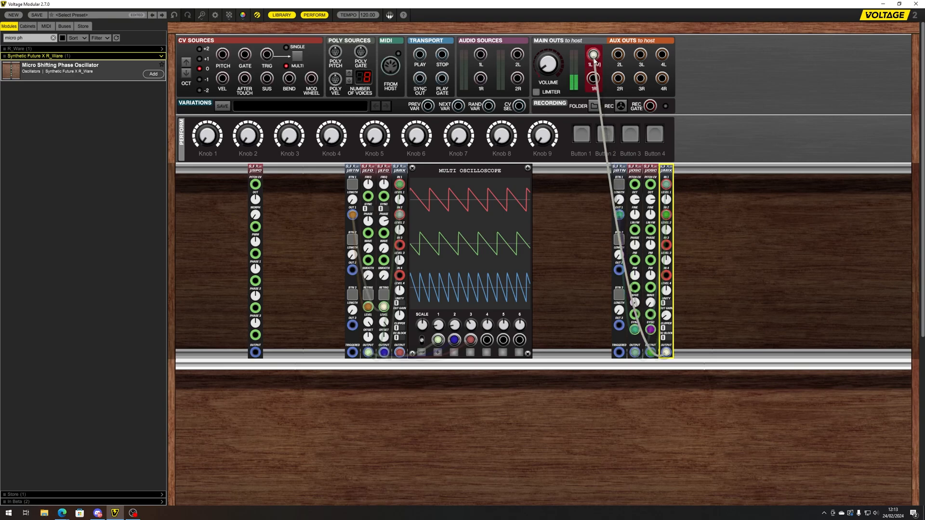
mouse_move(551, 65)
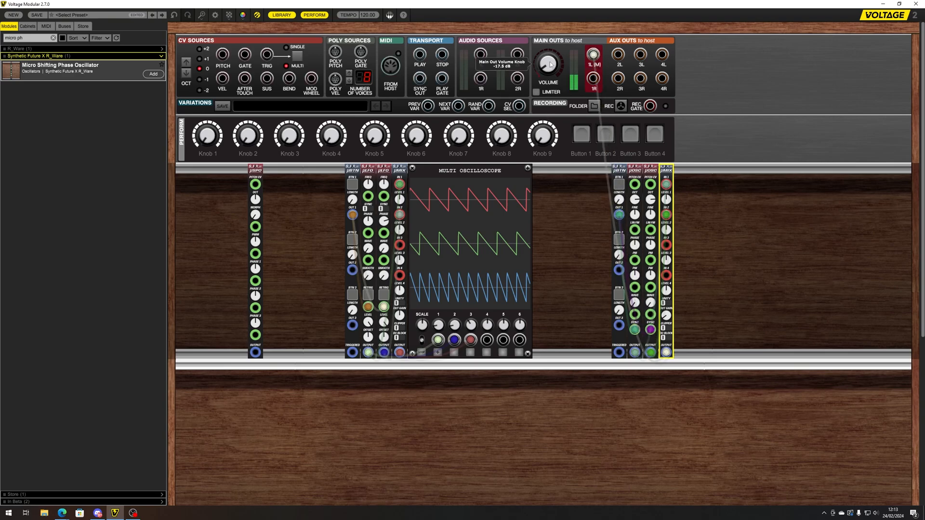
drag(551, 65, 553, 63)
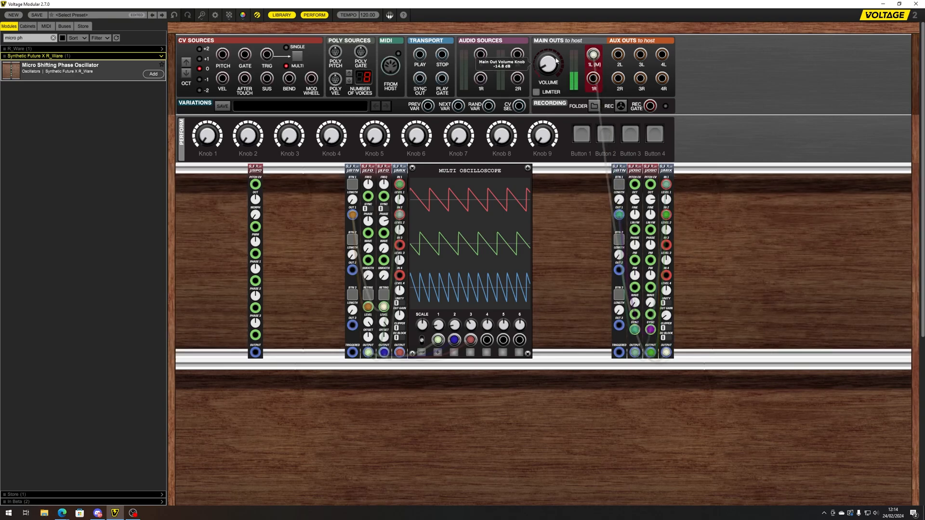
- Try the second oscillator's Phase at 0.5 and 1, and unplug the mixer from main out 1L
click(649, 245)
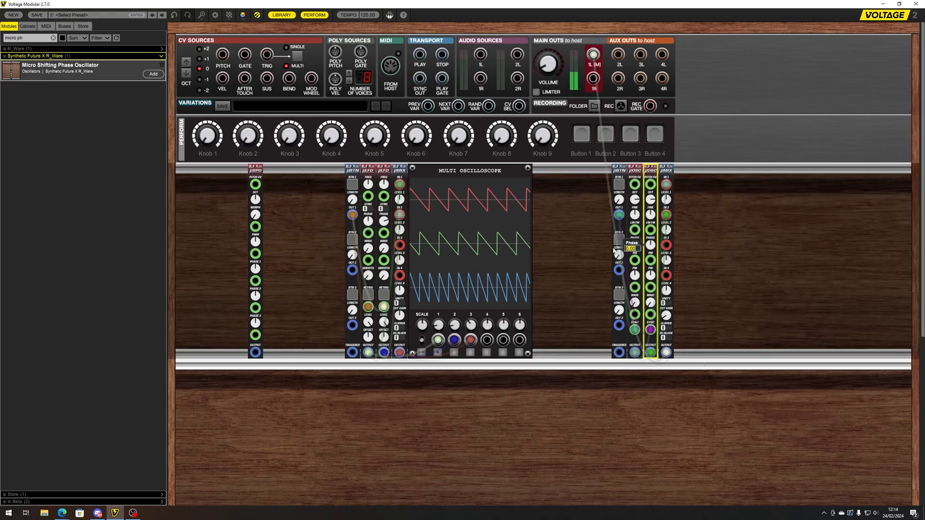
key(Escape)
double_click(651, 245)
text(0.5)
key(Return)
double_click(651, 249)
text(1)
key(Return)
double_click(650, 249)
key(Return)
double_click(649, 249)
key(Return)
drag(594, 58, 724, 182)
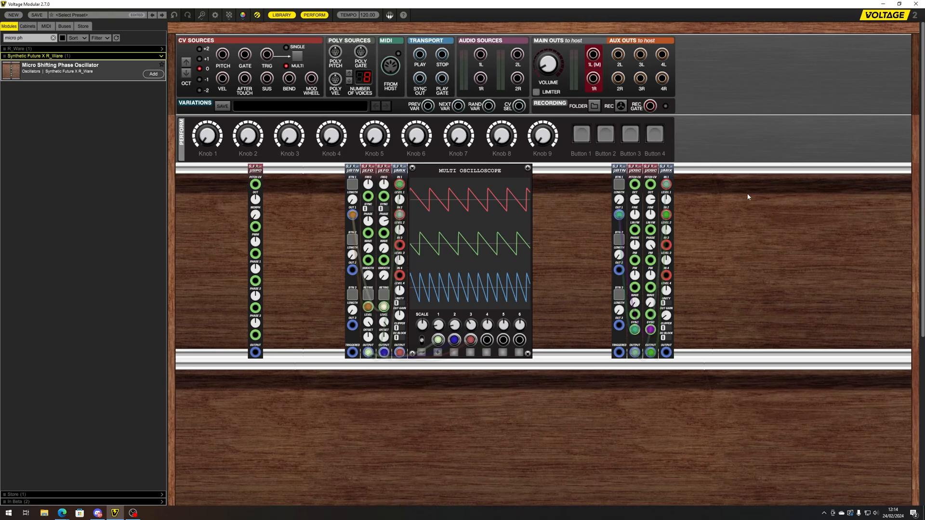
- Move the LFO, oscilloscope and oscillator groups to the row below, and shift the phase oscillator to the middle of the upper row
drag(704, 180, 354, 209)
drag(352, 169, 411, 374)
drag(256, 173, 538, 174)
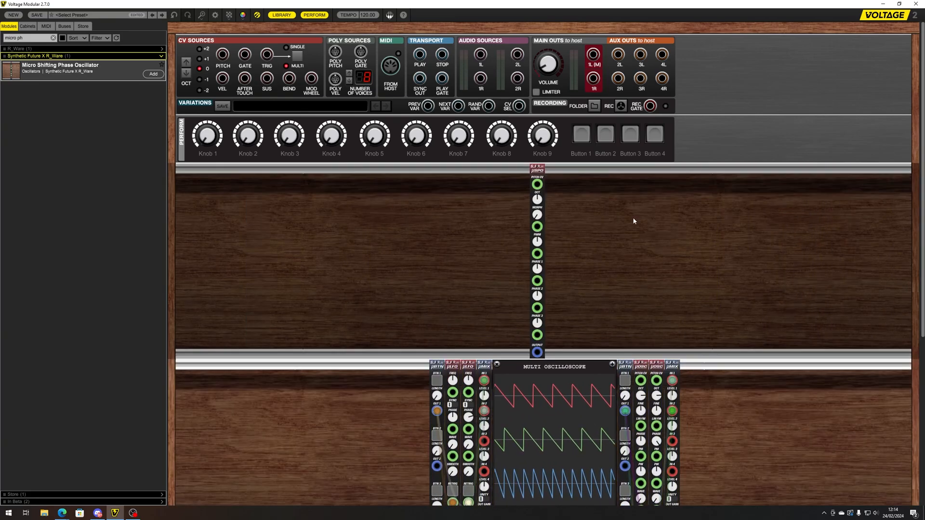
- Patch the shifting phase oscillator's output to main out 1L and sweep its Waveform Morph and Octave controls
drag(537, 352, 593, 54)
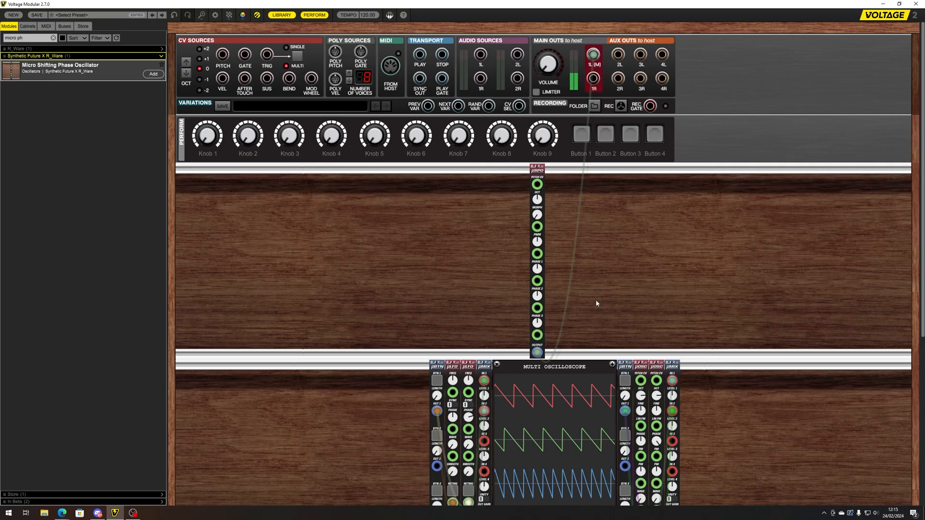
click(537, 216)
drag(538, 209, 542, 177)
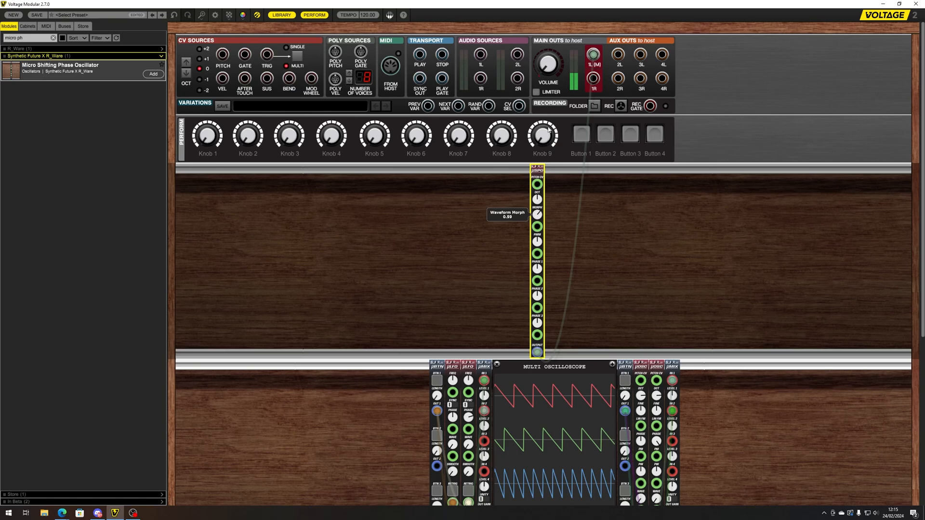
drag(560, 100, 558, 174)
drag(542, 285, 621, 58)
drag(532, 253, 556, 203)
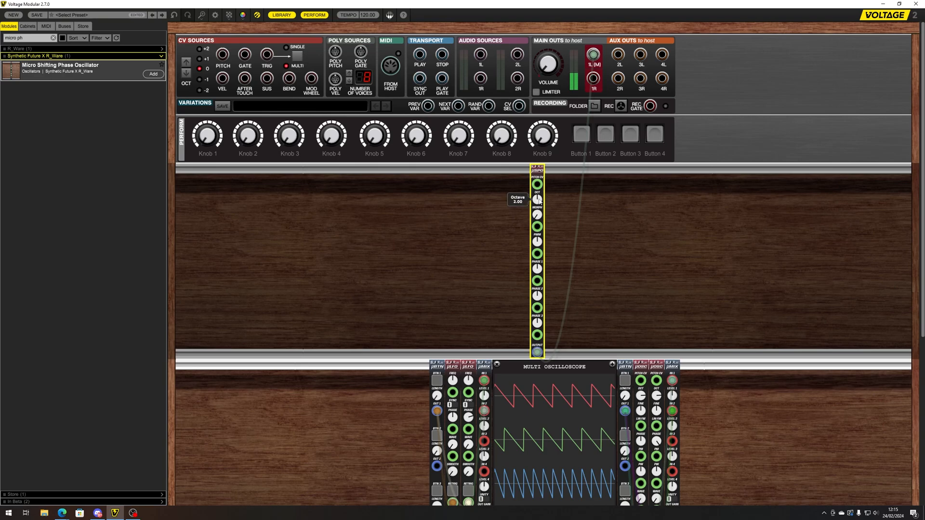
- Raise the phase oscillator's Waveform Morph to 1.00, sweep its Pulsewidth up to 0.93 and back to centre, and lower the Morph
drag(538, 242, 548, 133)
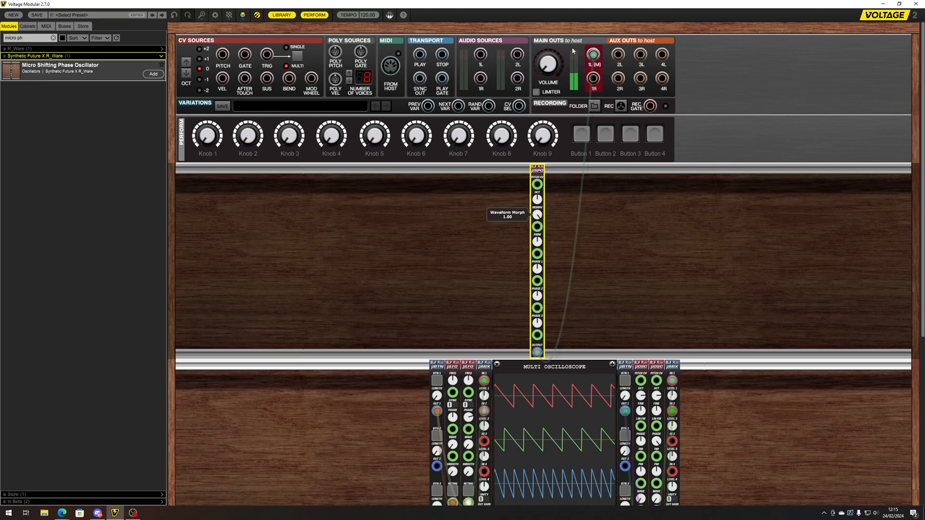
drag(539, 239, 543, 179)
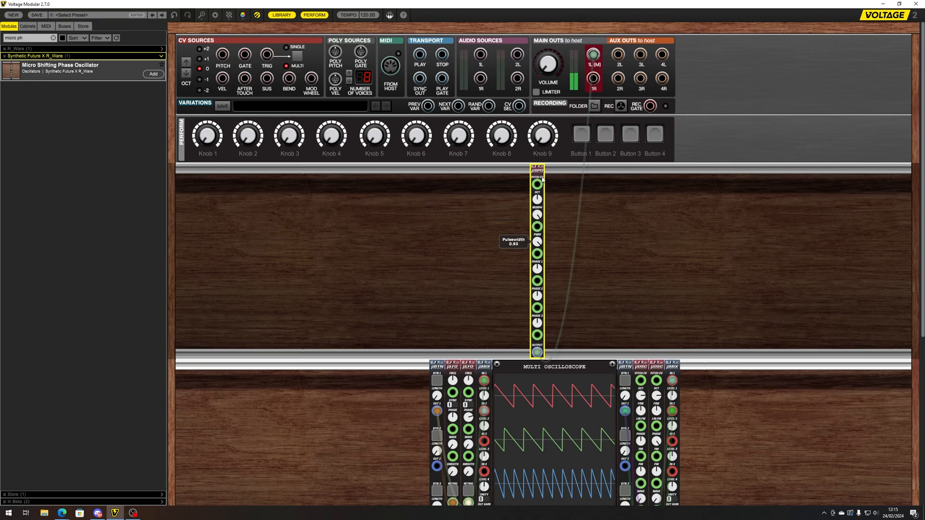
mouse_move(538, 243)
mouse_down()
mouse_move(537, 272)
mouse_move(557, 209)
mouse_move(536, 227)
mouse_move(532, 259)
mouse_up()
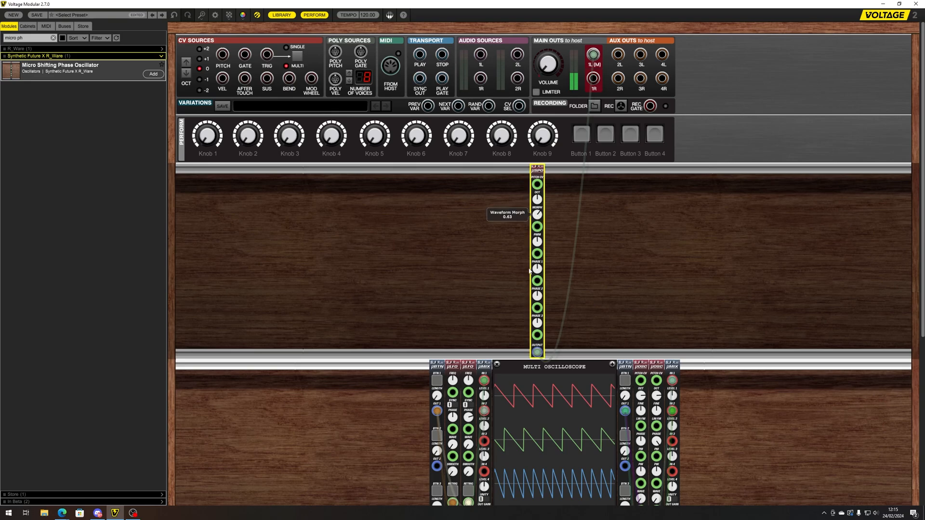
drag(551, 229, 546, 305)
drag(553, 264, 528, 244)
- Set the shifting phase oscillator's Phase 2 to 0.5 and then to 0.25
double_click(536, 296)
text(0.5)
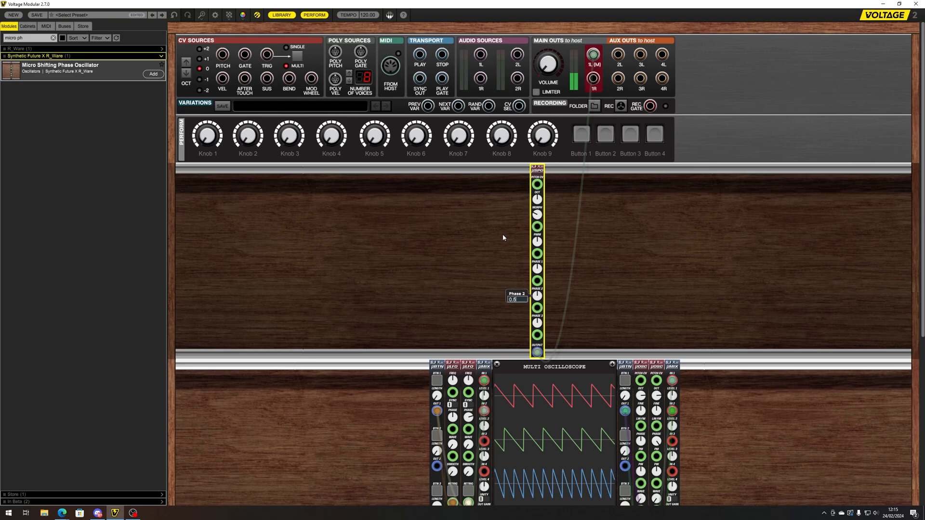
key(Return)
double_click(537, 296)
text(0.25)
key(Return)
- Set the shifting phase oscillator's Phase 3 to 0.33
double_click(539, 326)
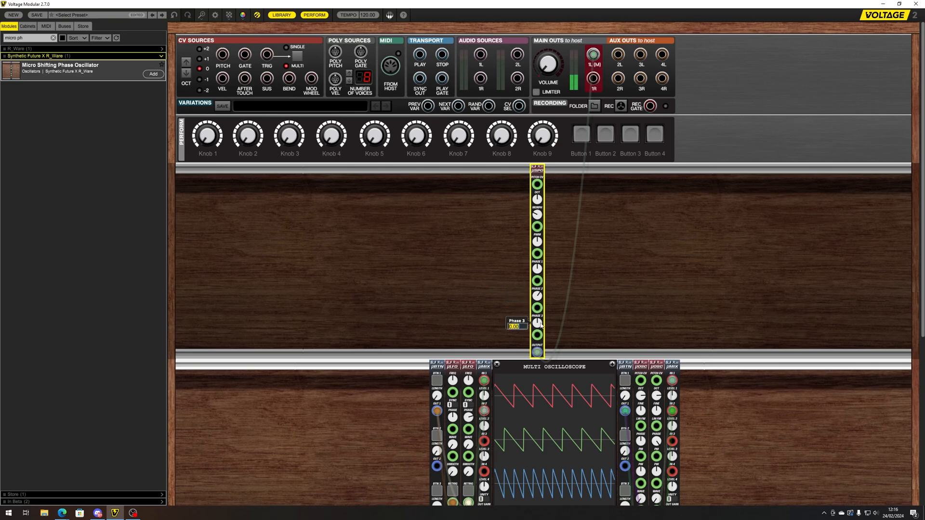
text(0.33)
key(Return)
click(572, 95)
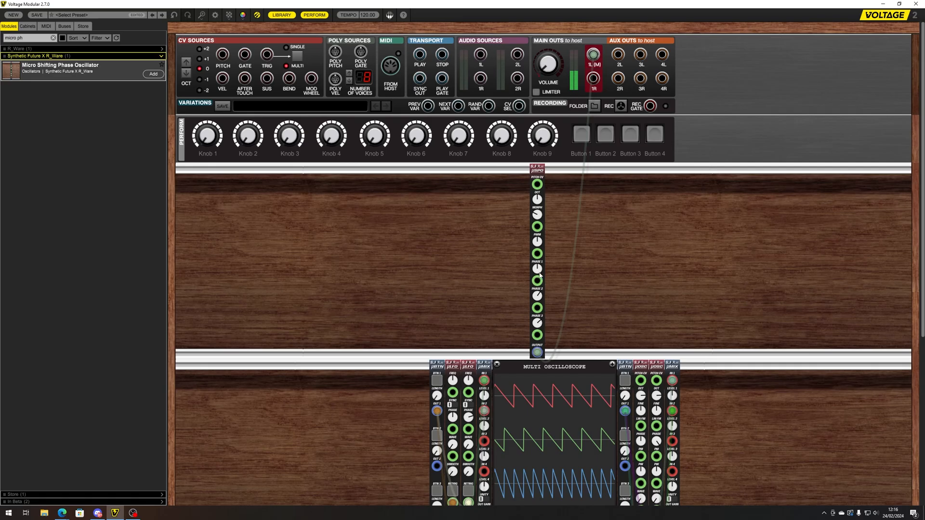
- Find the Micro Sine LFO with "micro sin", place it beside the phase oscillator, and set its Time 1 to 1/24
double_click(32, 41)
text(sin)
drag(54, 67, 497, 188)
mouse_move(497, 179)
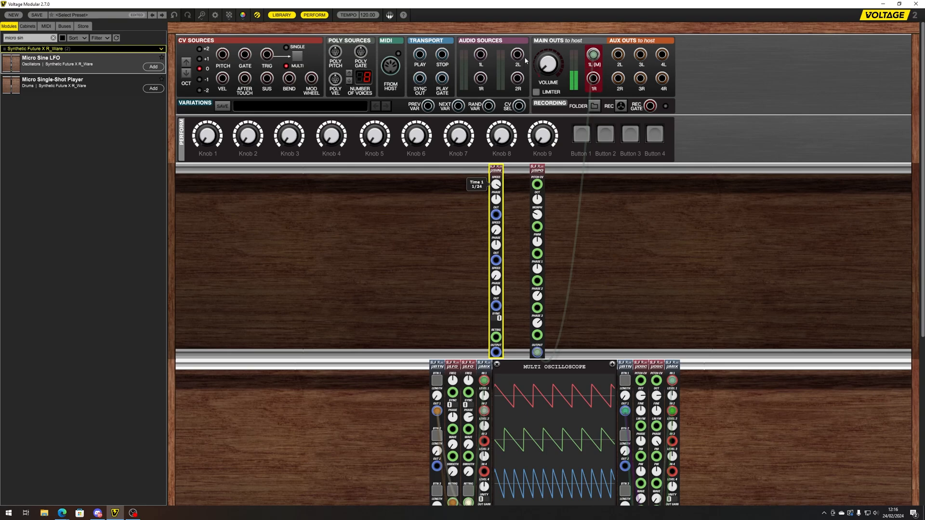
- Search the library for "micro at" and place the Micro Attenuverter between the sine LFO and the phase oscillator
click(17, 42)
key(BackSpace)
key(BackSpace)
key(BackSpace)
text(at)
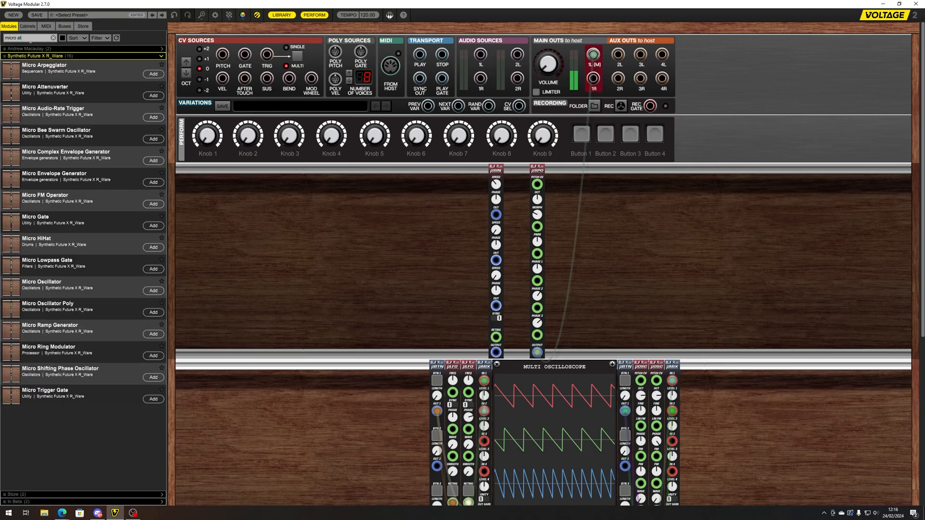
drag(53, 87, 512, 202)
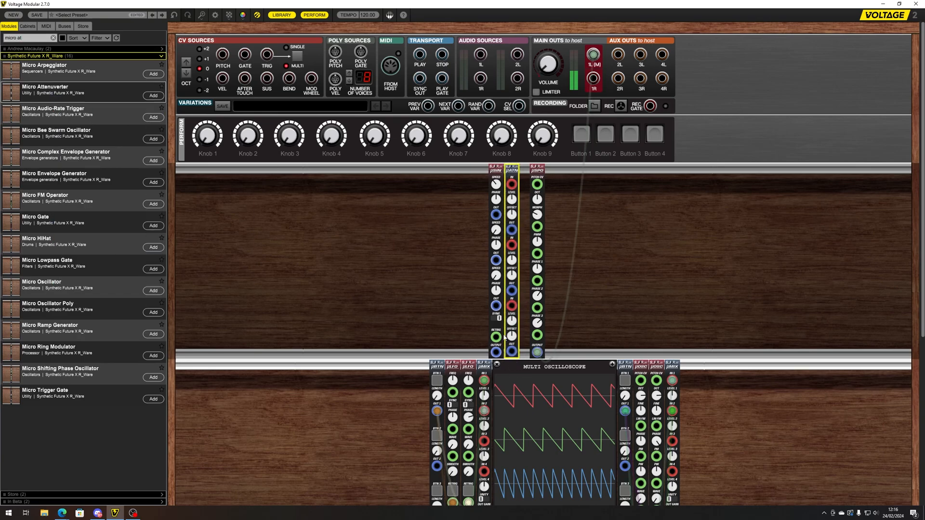
- Patch the sine LFO's output through the first attenuverter channel to the oscillator's Phase 1 input, and adjust that channel's level
drag(497, 352, 512, 184)
drag(511, 230, 543, 252)
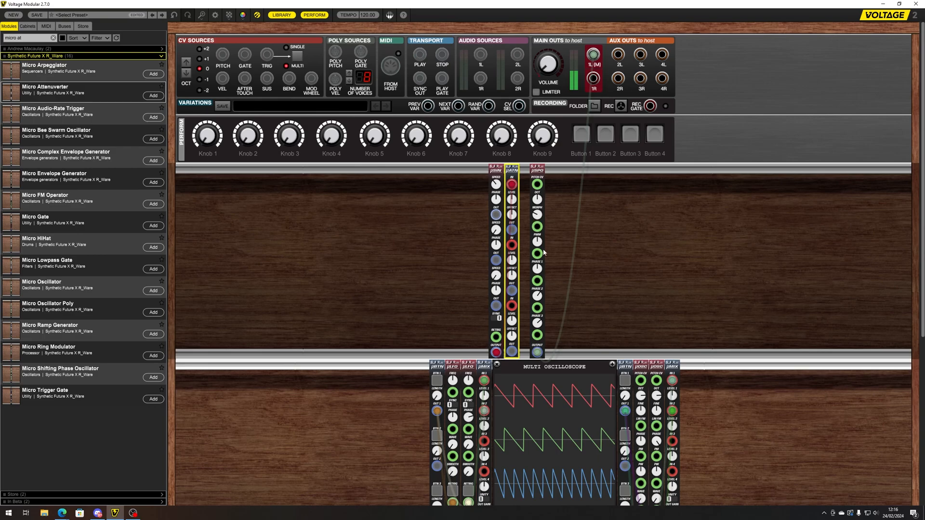
click(537, 284)
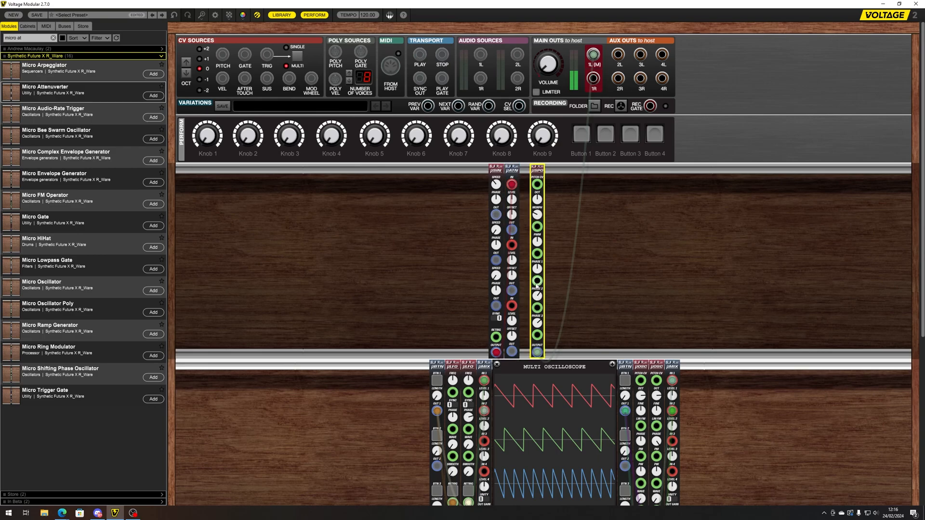
drag(536, 284, 536, 282)
click(517, 202)
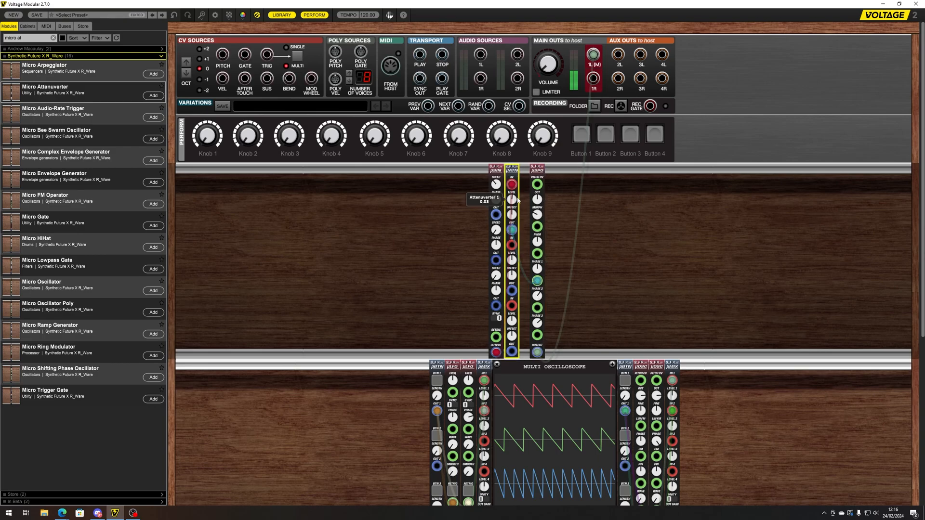
drag(524, 192, 521, 207)
- Reset the phase oscillator's Phase 2 and Phase 3 to 0.00, and enter 0.33 for Phase 2
click(538, 297)
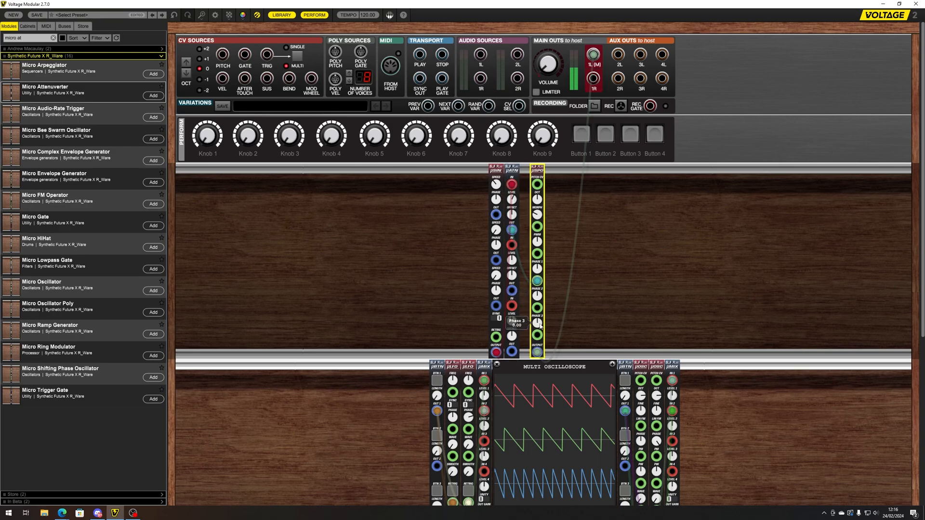
mouse_move(541, 326)
double_click(538, 268)
text(0.33)
key(Return)
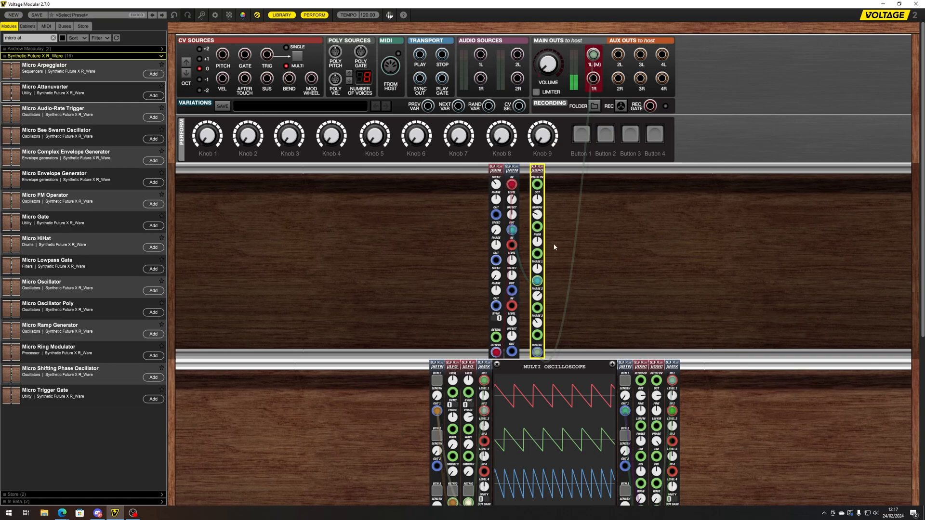
- Set the first attenuverter channel's level to 0.43 and adjust the phase oscillator's Waveform Morph
click(512, 199)
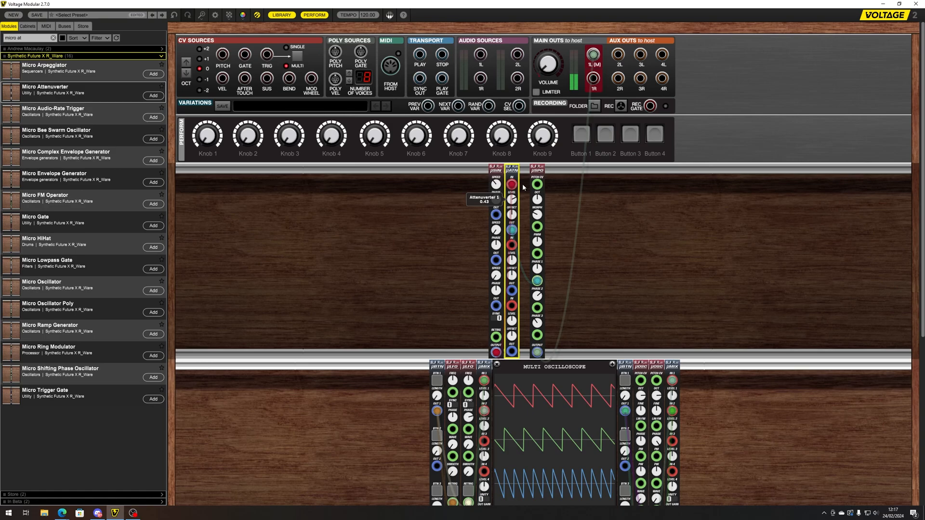
click(540, 213)
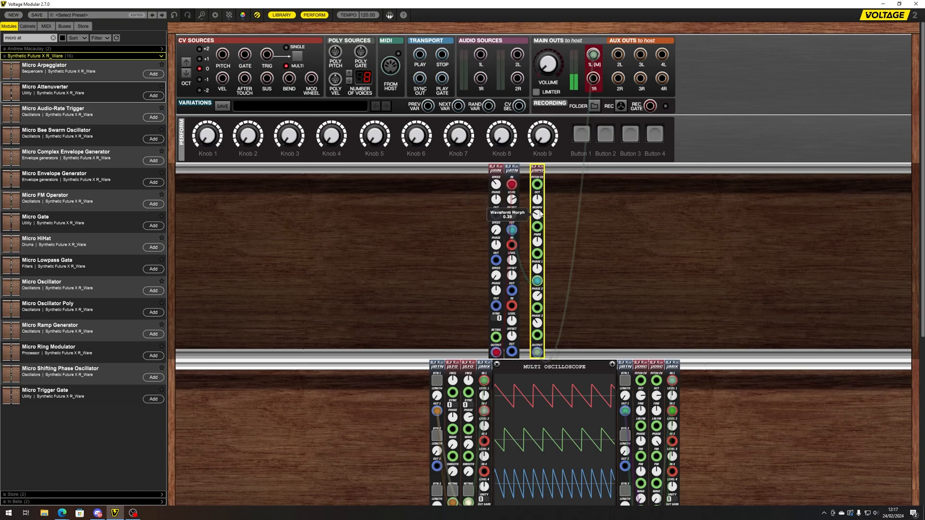
drag(542, 212, 545, 207)
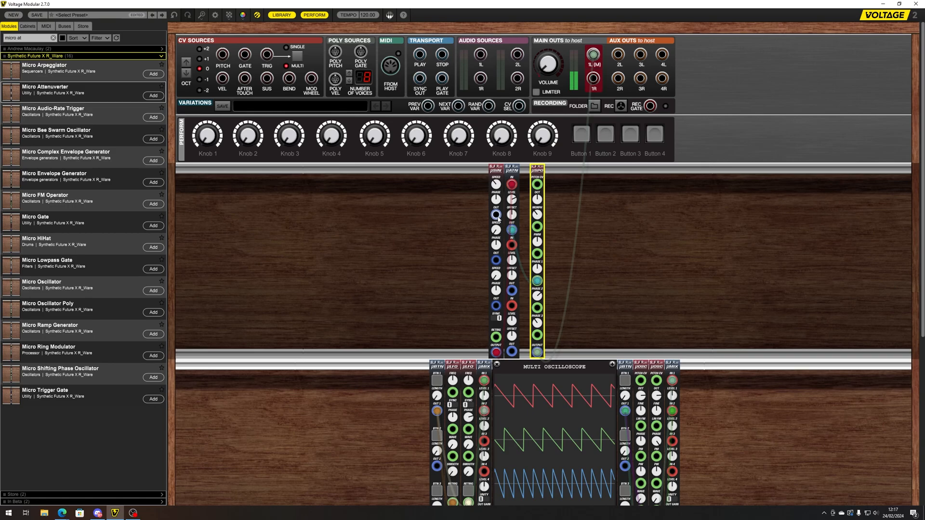
- Move the first attenuverter channel's source cable to the sine LFO's first output, and set Time 1 to 4/1
mouse_move(496, 214)
mouse_down()
mouse_move(501, 223)
mouse_move(496, 214)
mouse_up()
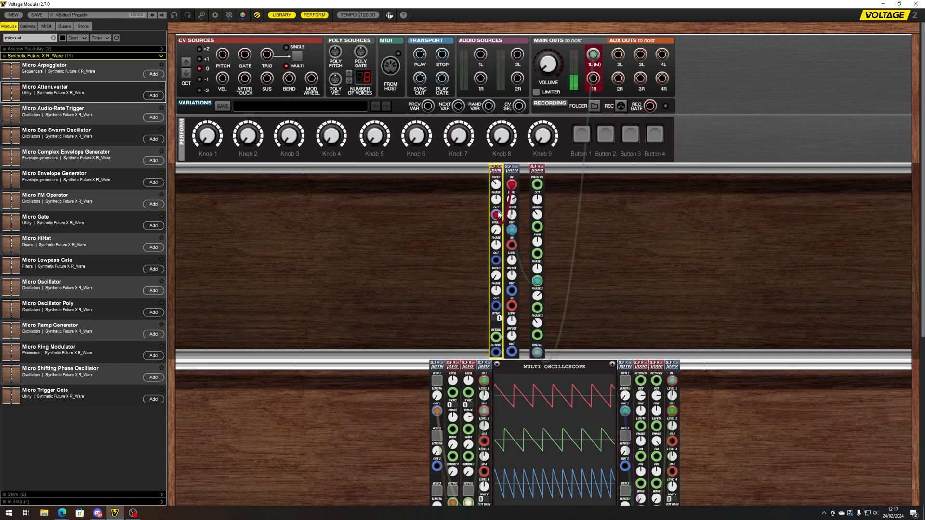
mouse_move(498, 199)
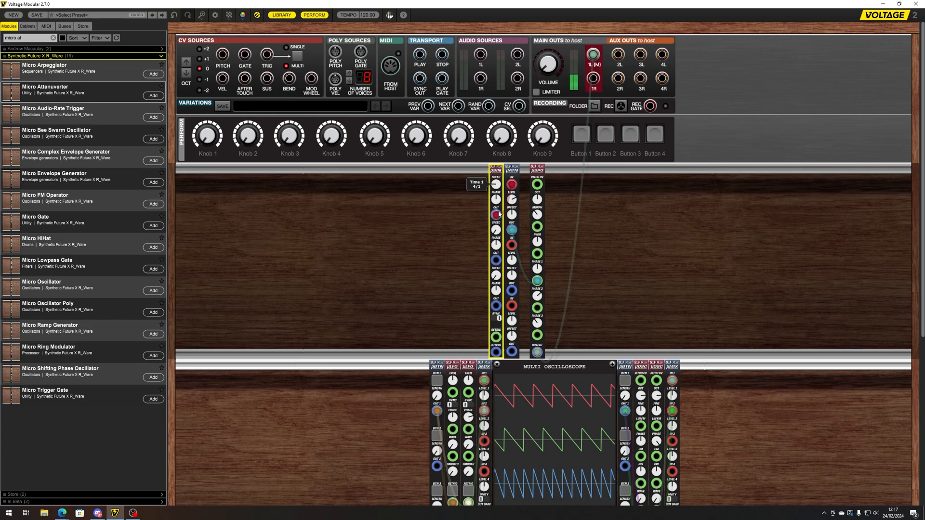
- Patch the sine LFO's first output through the second attenuverter channel to the phase oscillator's Morph modulation input, and adjust that channel's level
drag(497, 215, 512, 245)
drag(512, 291, 538, 228)
click(518, 259)
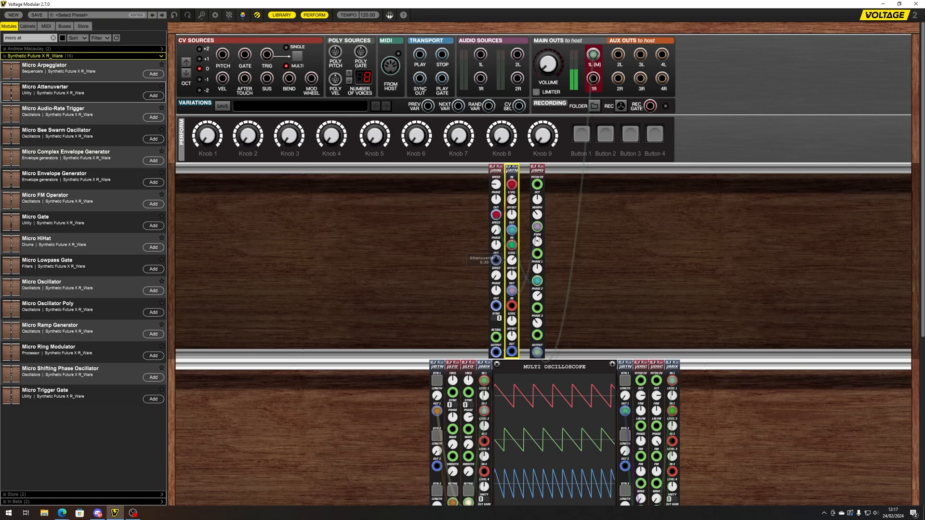
- Move the second attenuverter's cable from the Morph input to the oscillator input just before Phase 1, and set Phase 2 to 0.61
drag(538, 228, 538, 258)
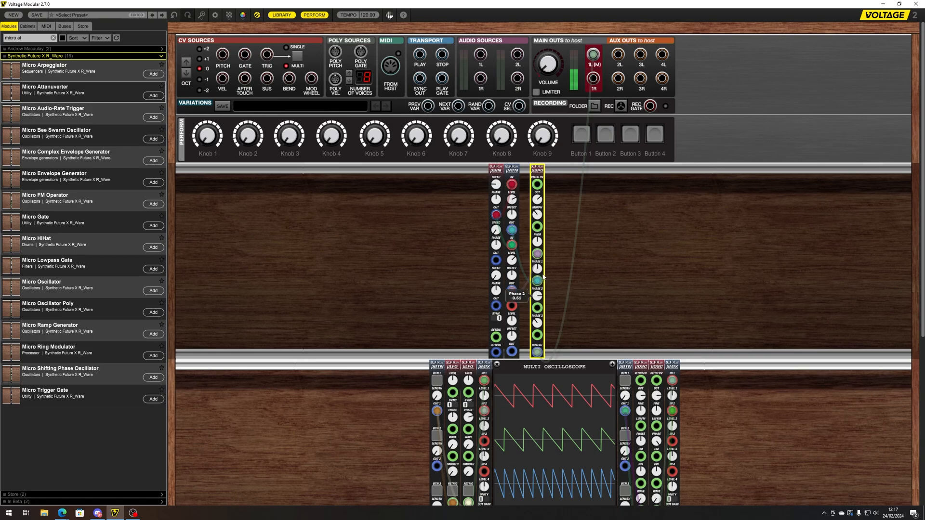
drag(543, 263, 529, 342)
click(558, 250)
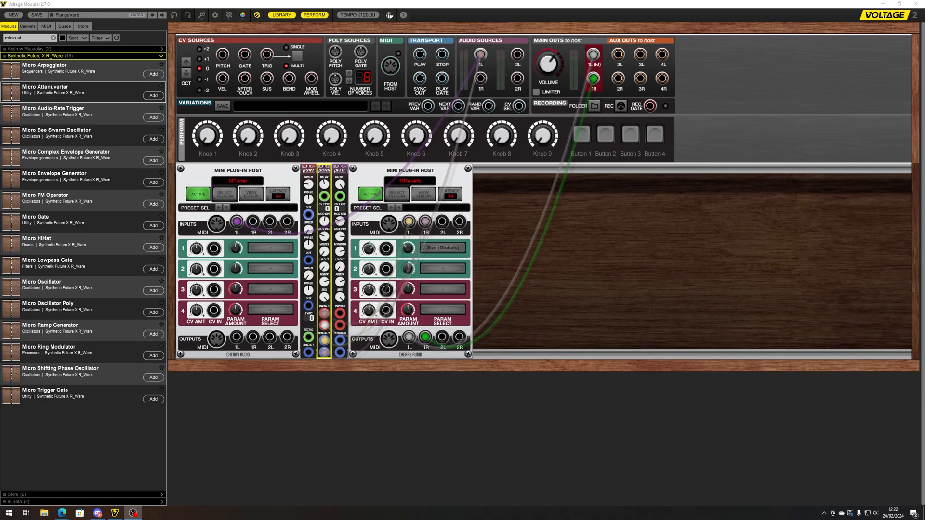
- View the MReverb plug-in's reverb settings in its editor, and close the editor
click(417, 186)
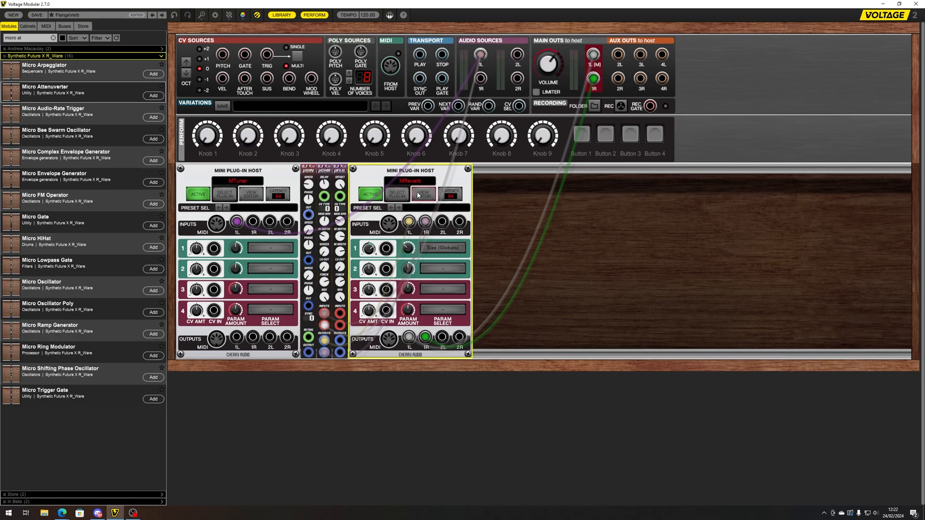
click(424, 195)
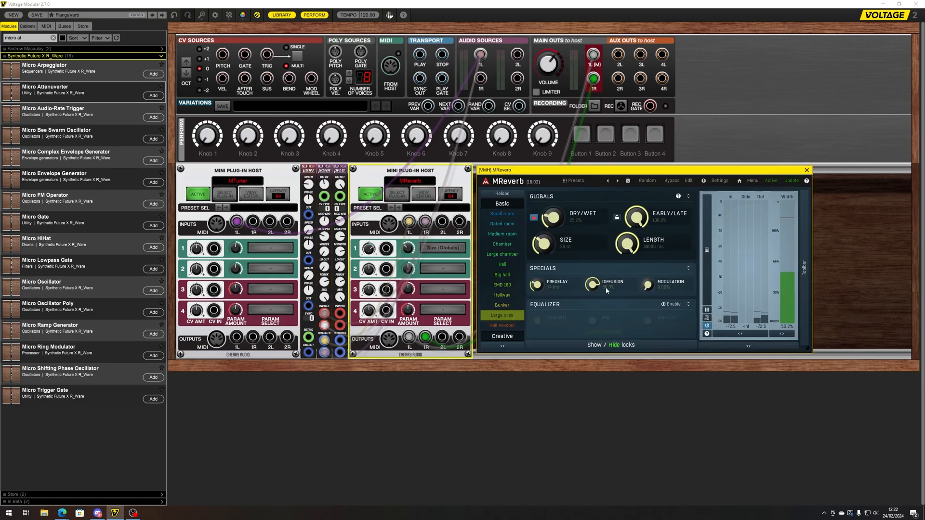
click(808, 170)
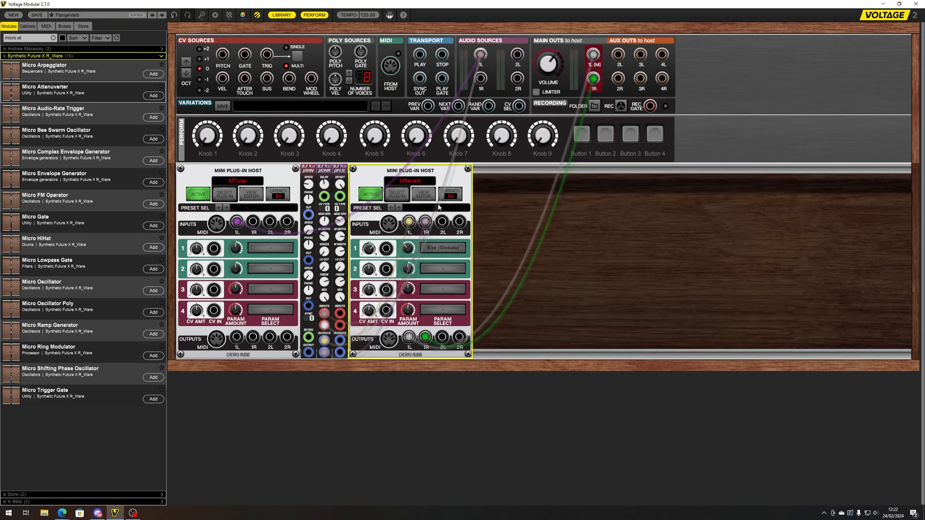
- Deactivate the hosted MReverb plug-in to compare the sound without reverb, and reactivate it
click(368, 196)
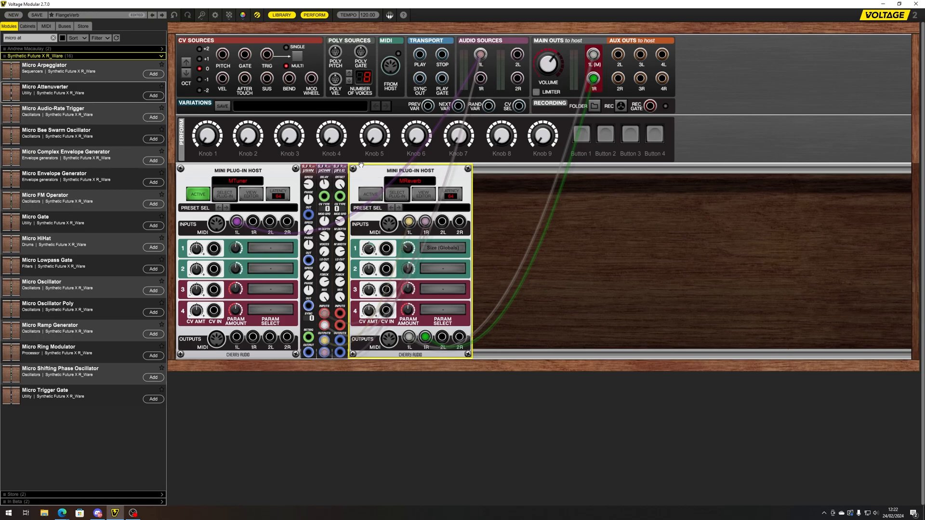
click(656, 262)
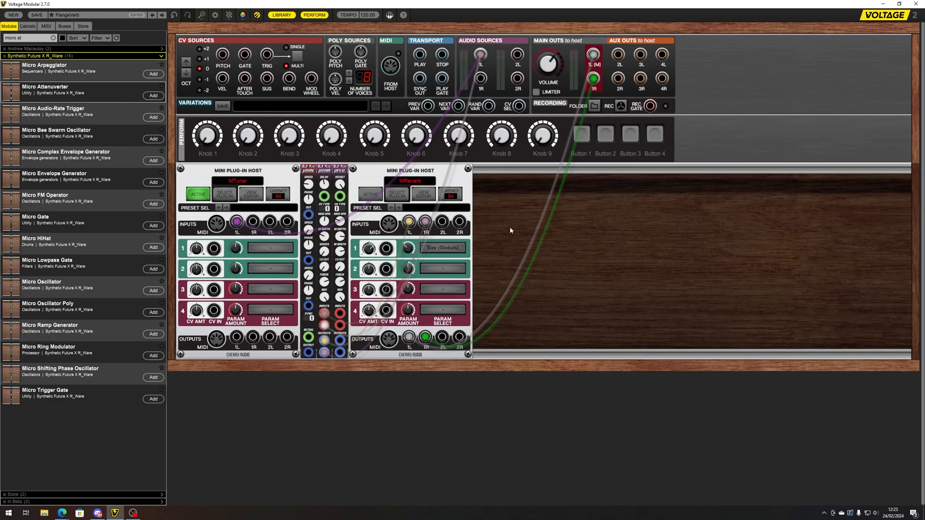
click(377, 195)
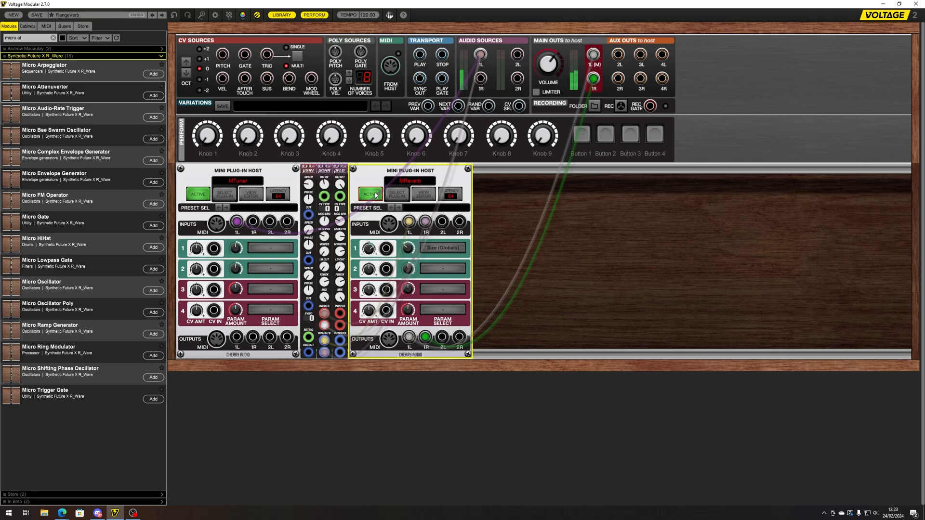
- Repatch the audio input and output cables from the first micro effect module to the one beside it, before the MReverb host
click(324, 251)
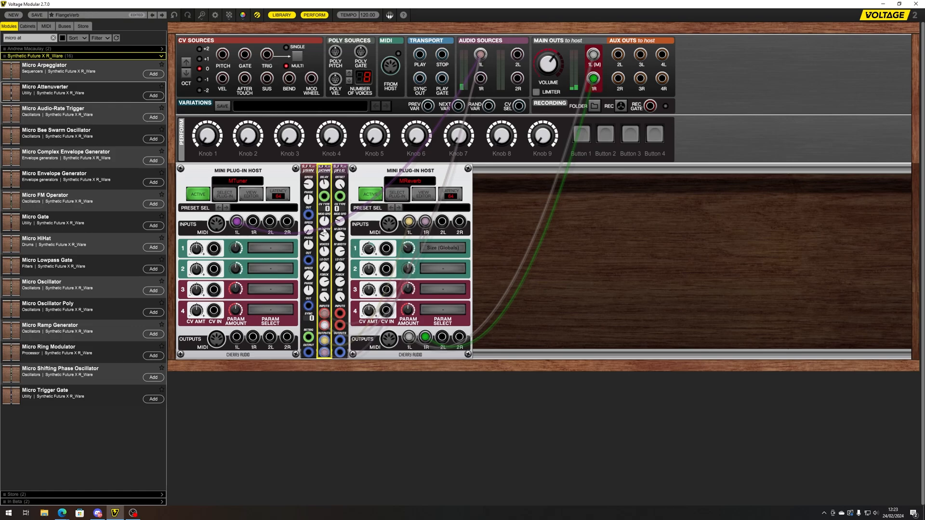
mouse_move(324, 233)
drag(324, 353, 339, 356)
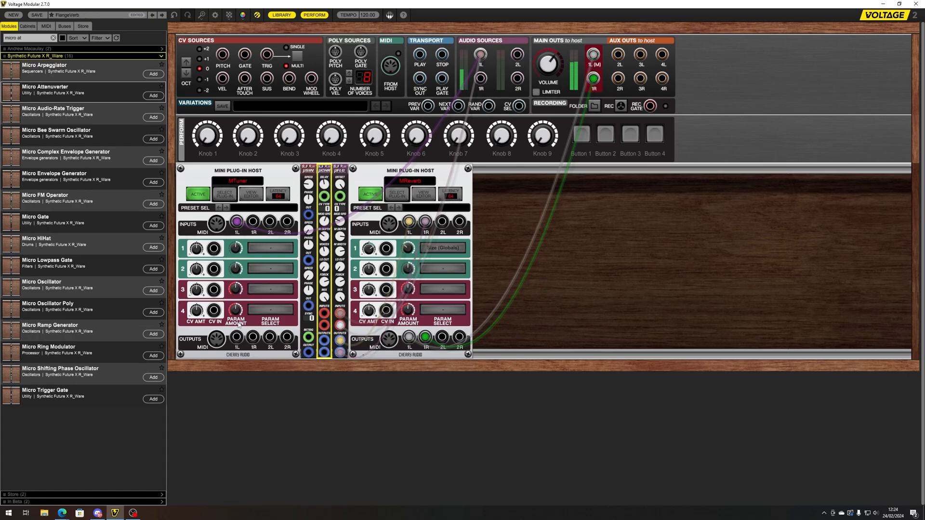
click(336, 285)
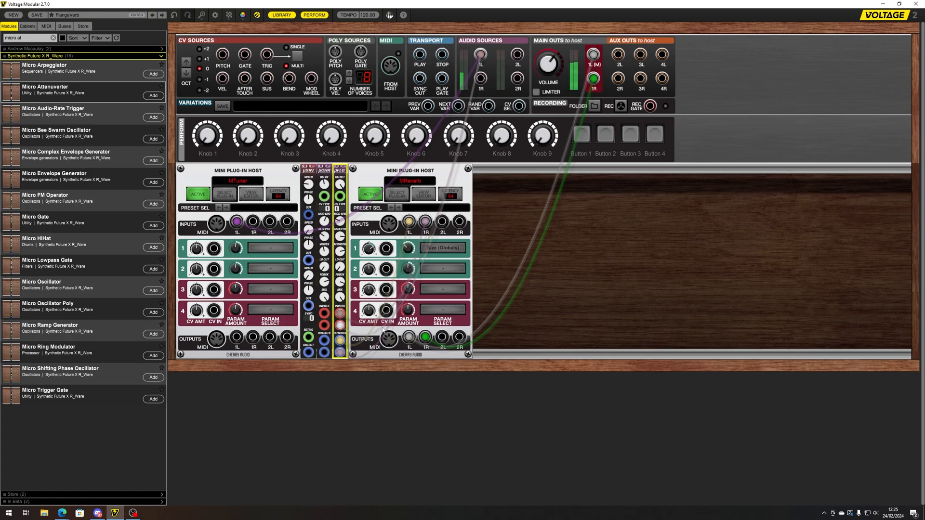